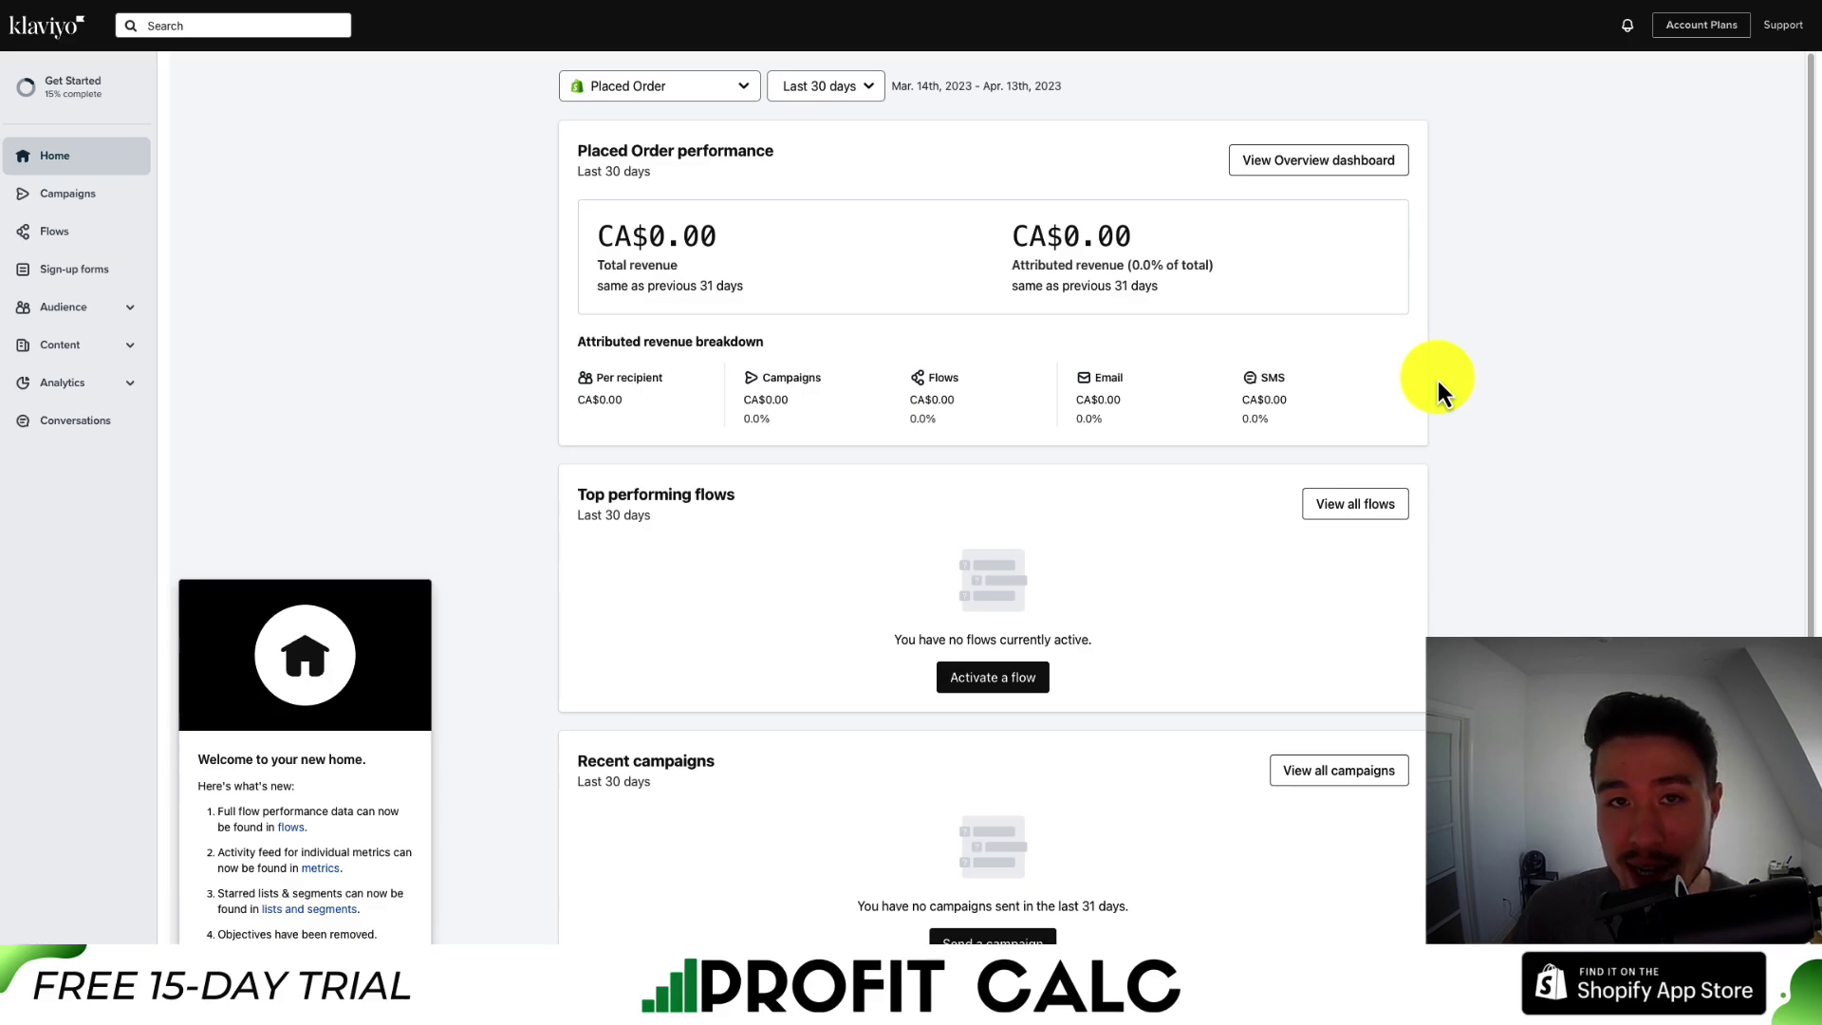
Create a new flow from the prebuilt Abandoned Cart template under Keep It Up.
click(82, 243)
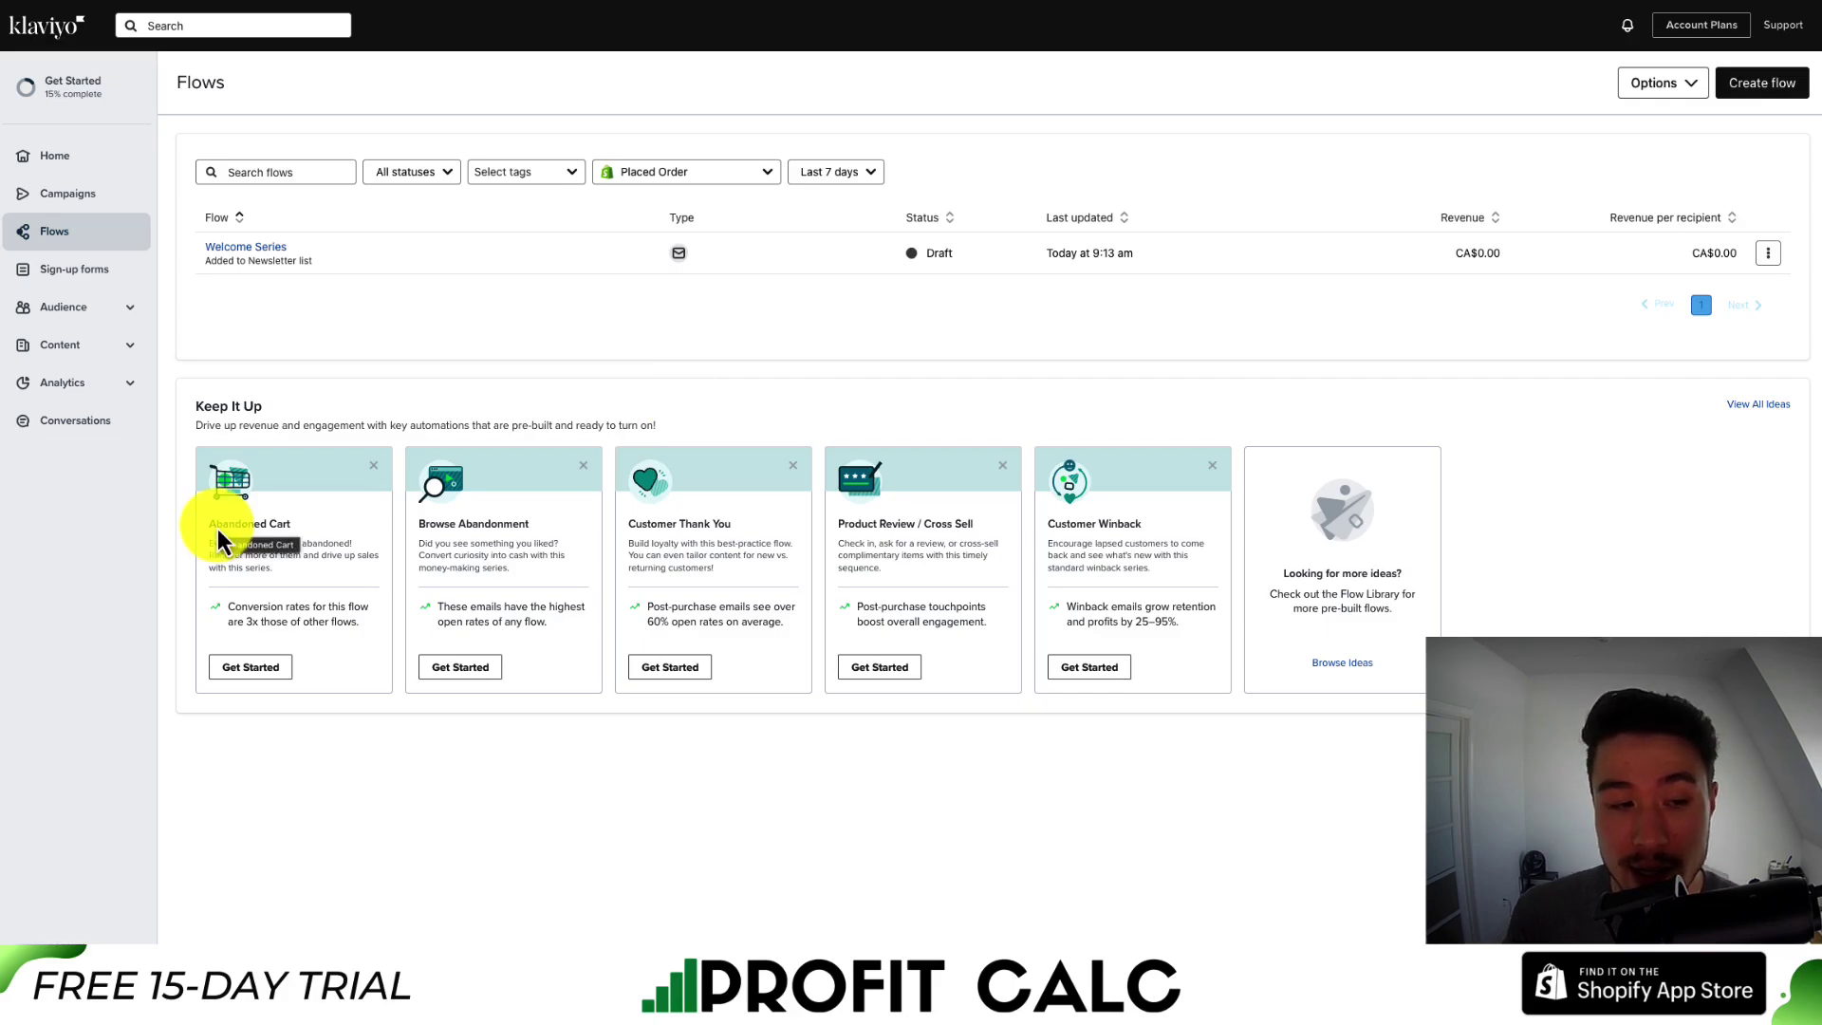
click(289, 530)
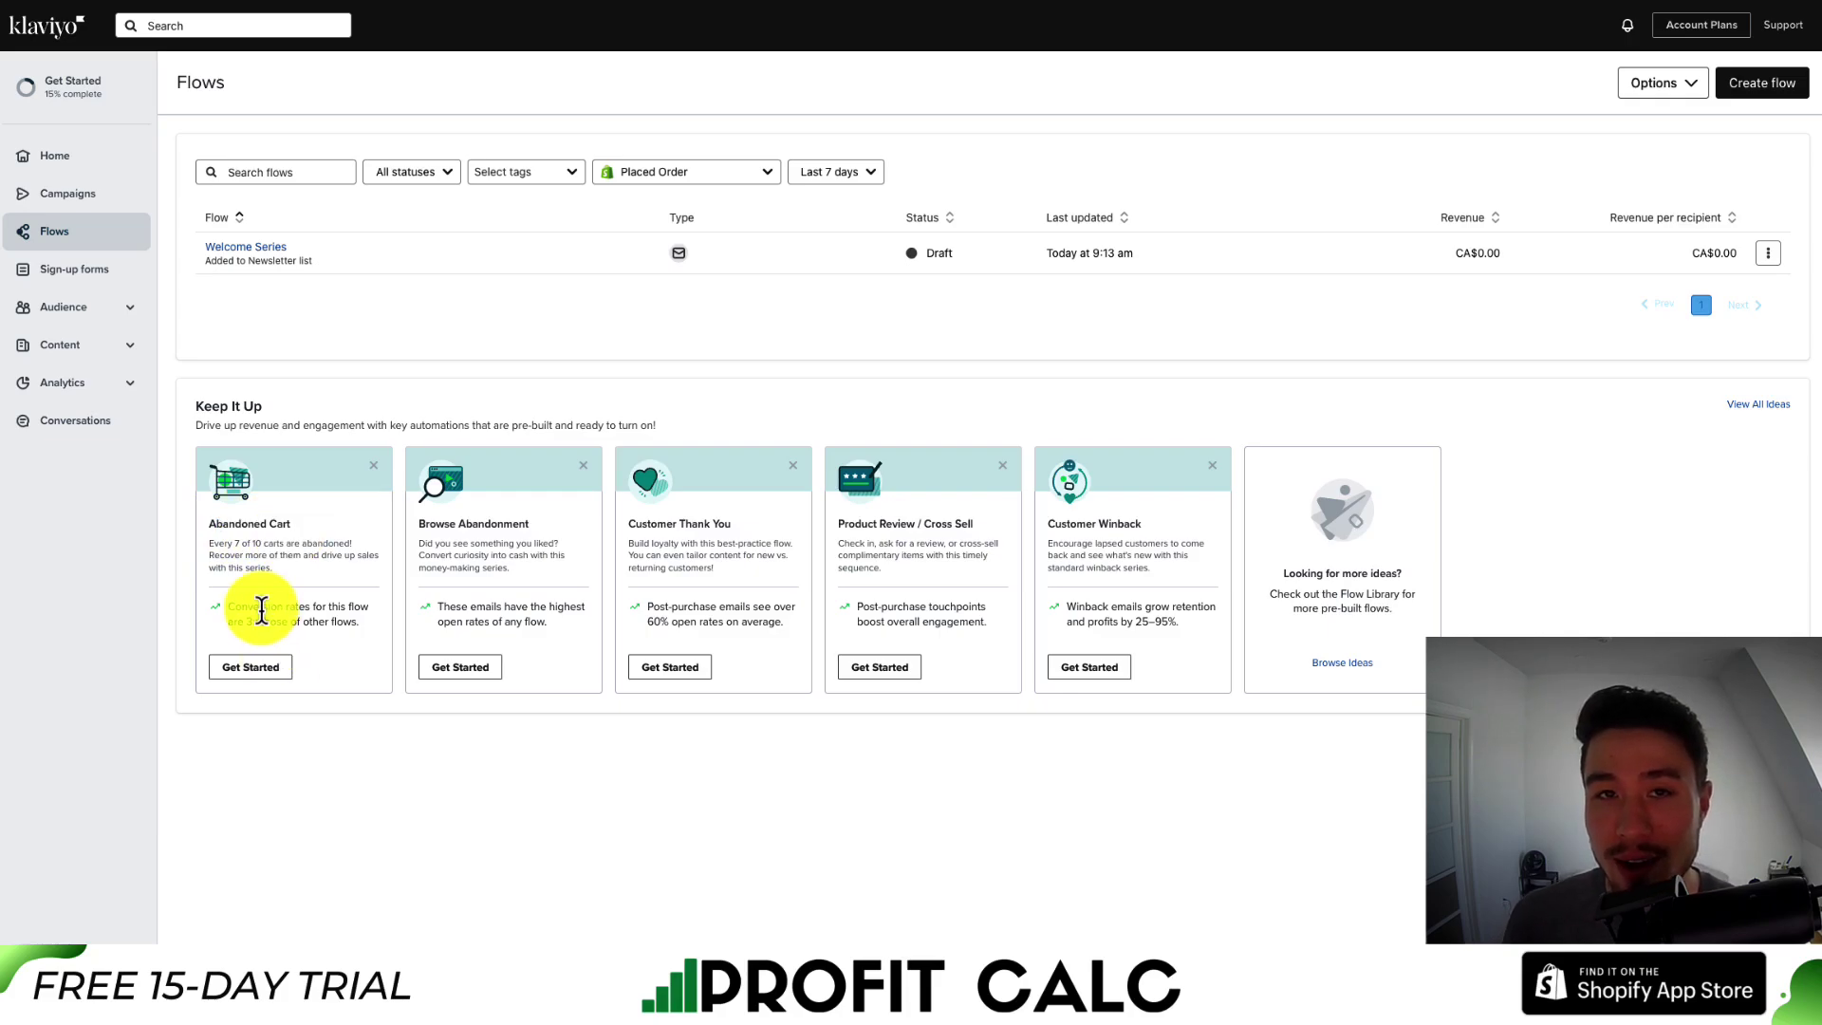
click(272, 674)
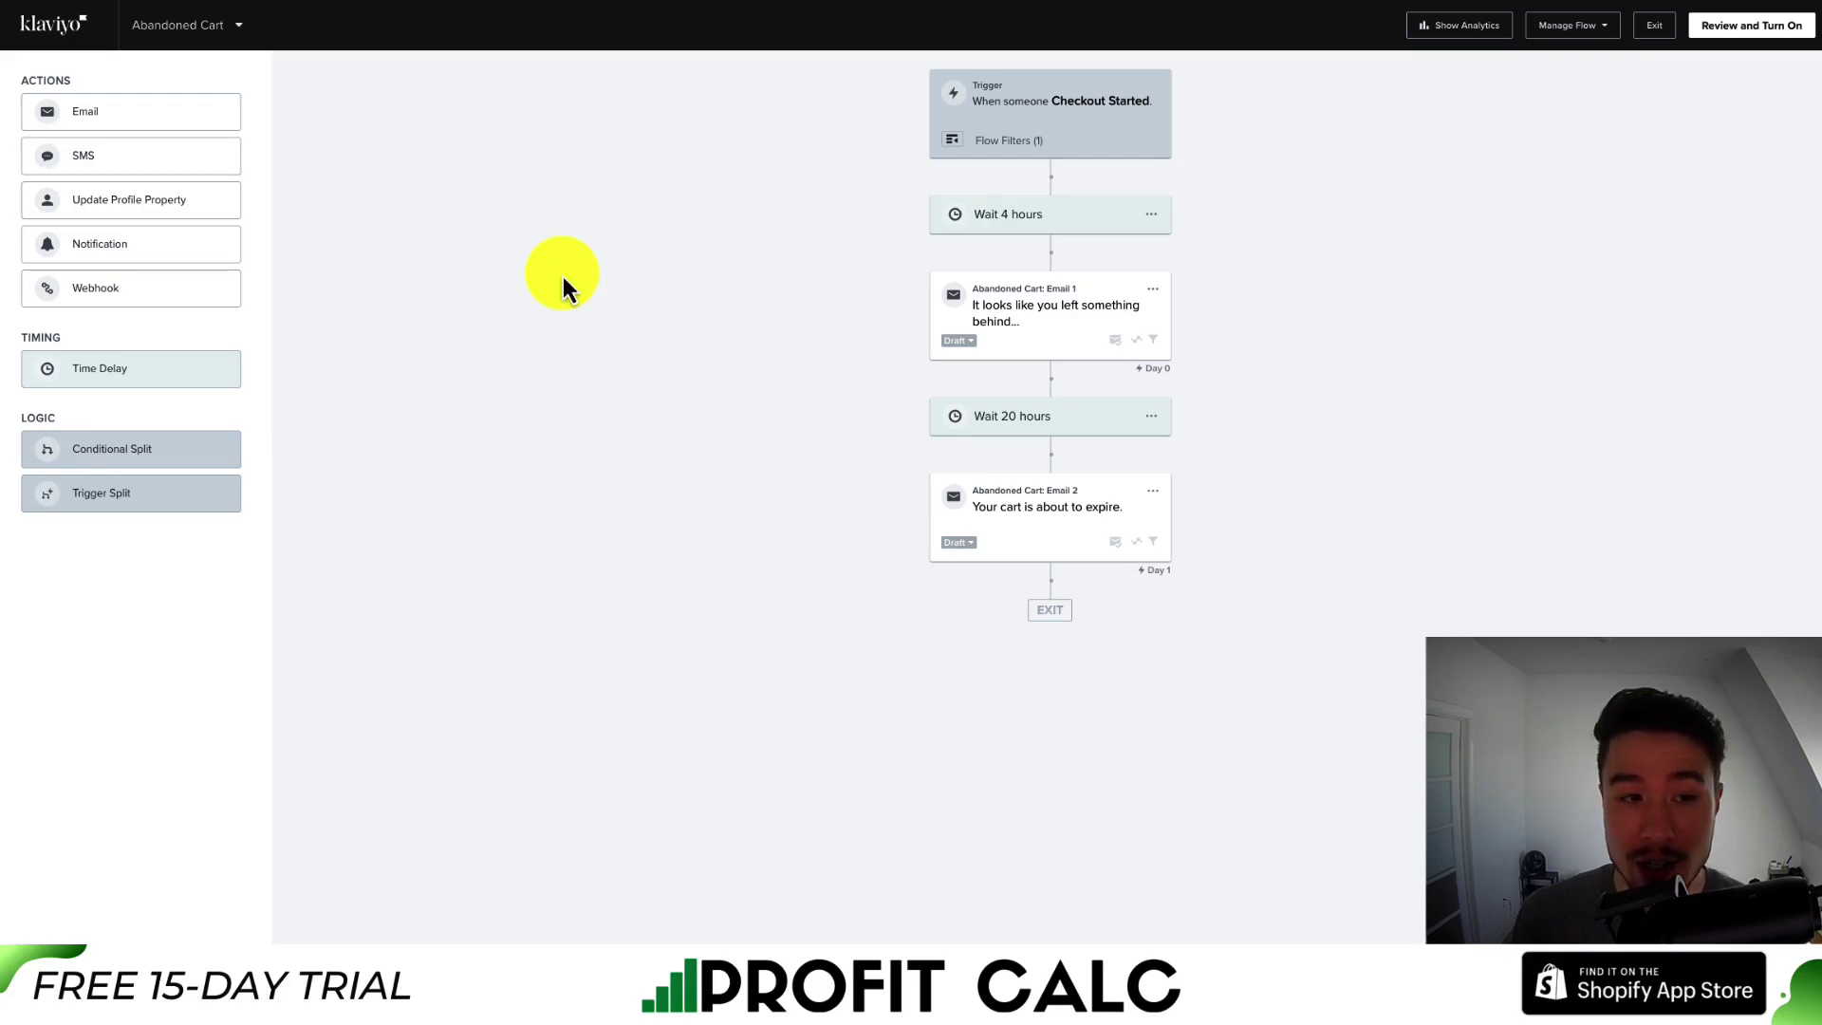
mouse_move(171, 126)
mouse_down()
mouse_move(1000, 256)
mouse_move(136, 117)
mouse_up()
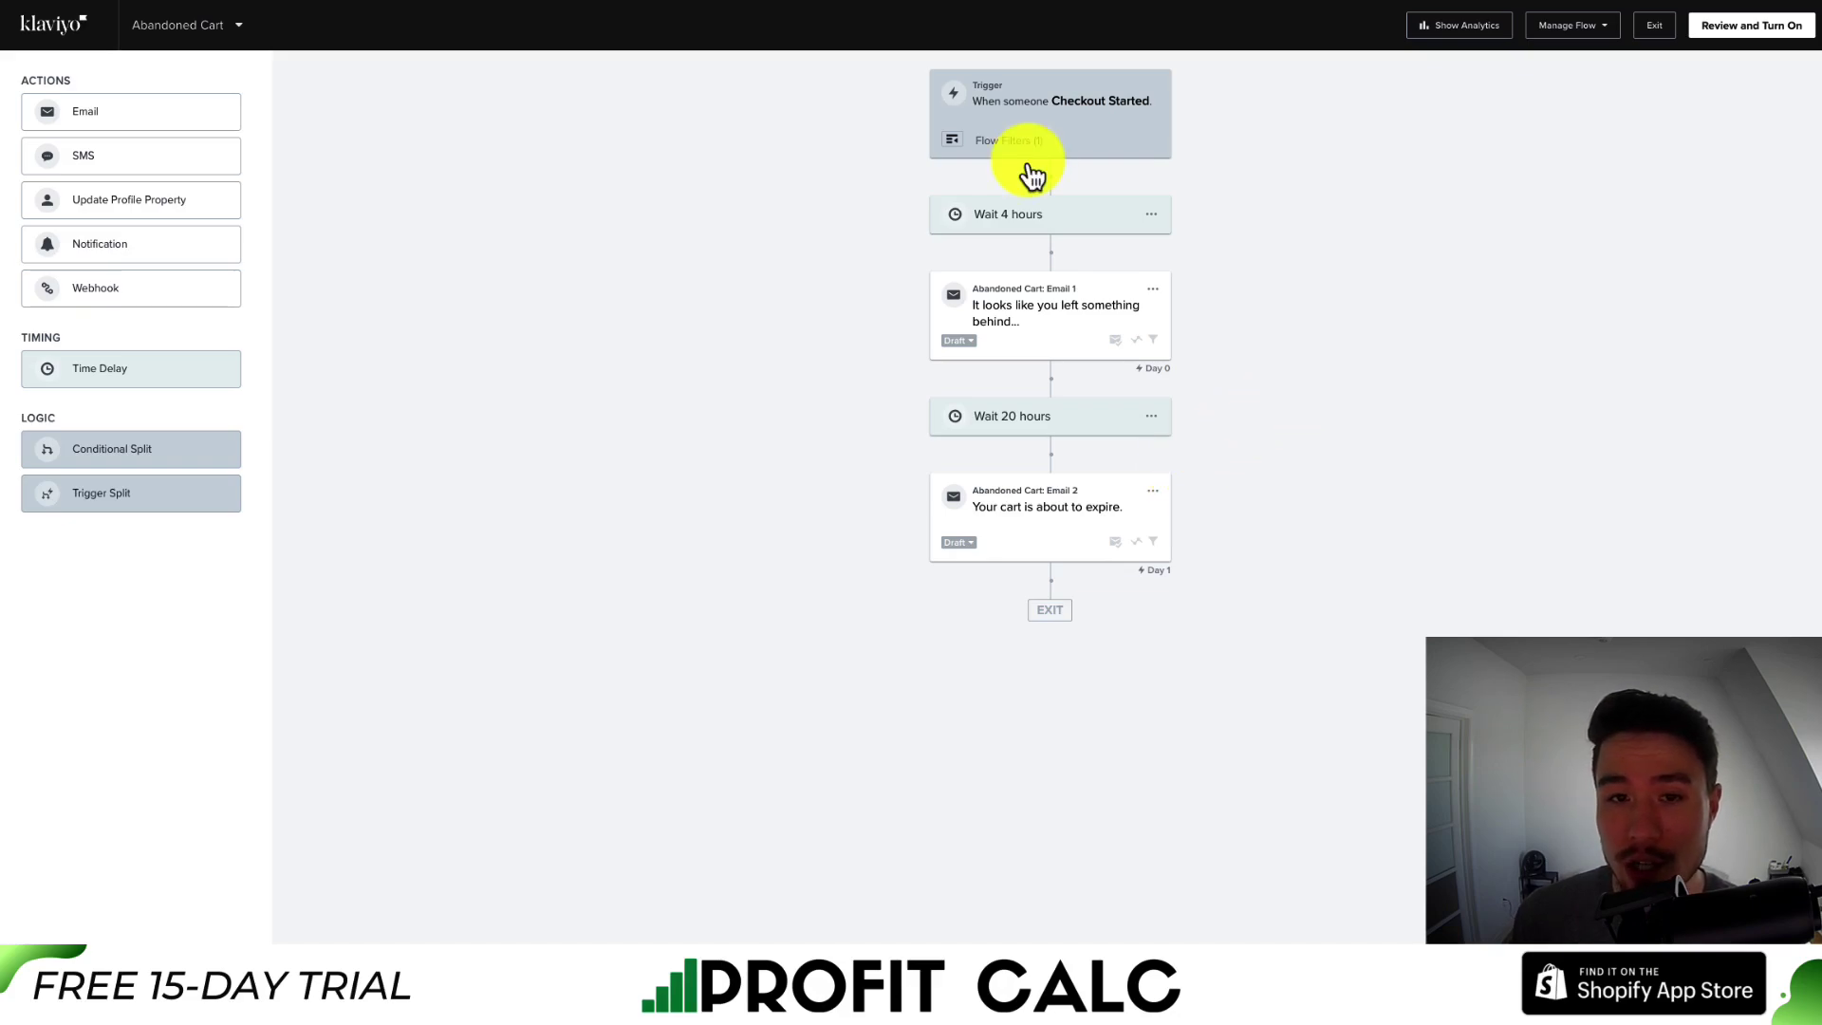
click(1005, 134)
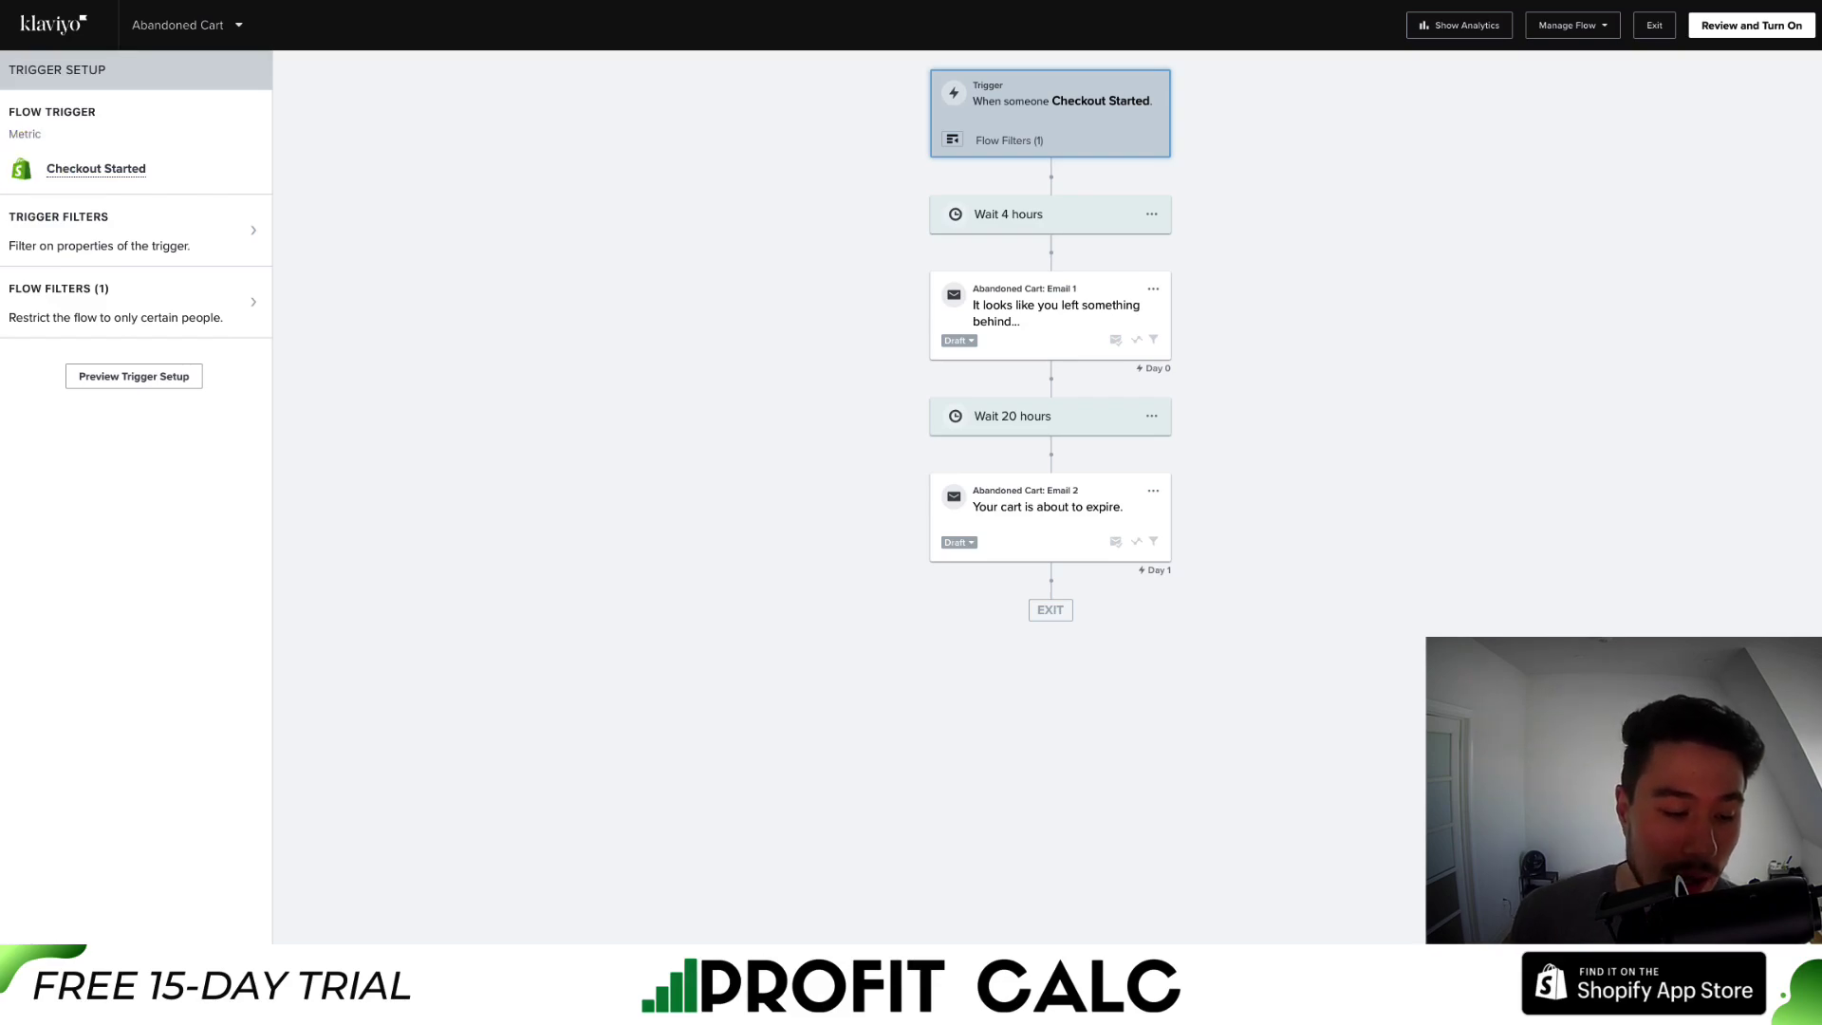
click(516, 773)
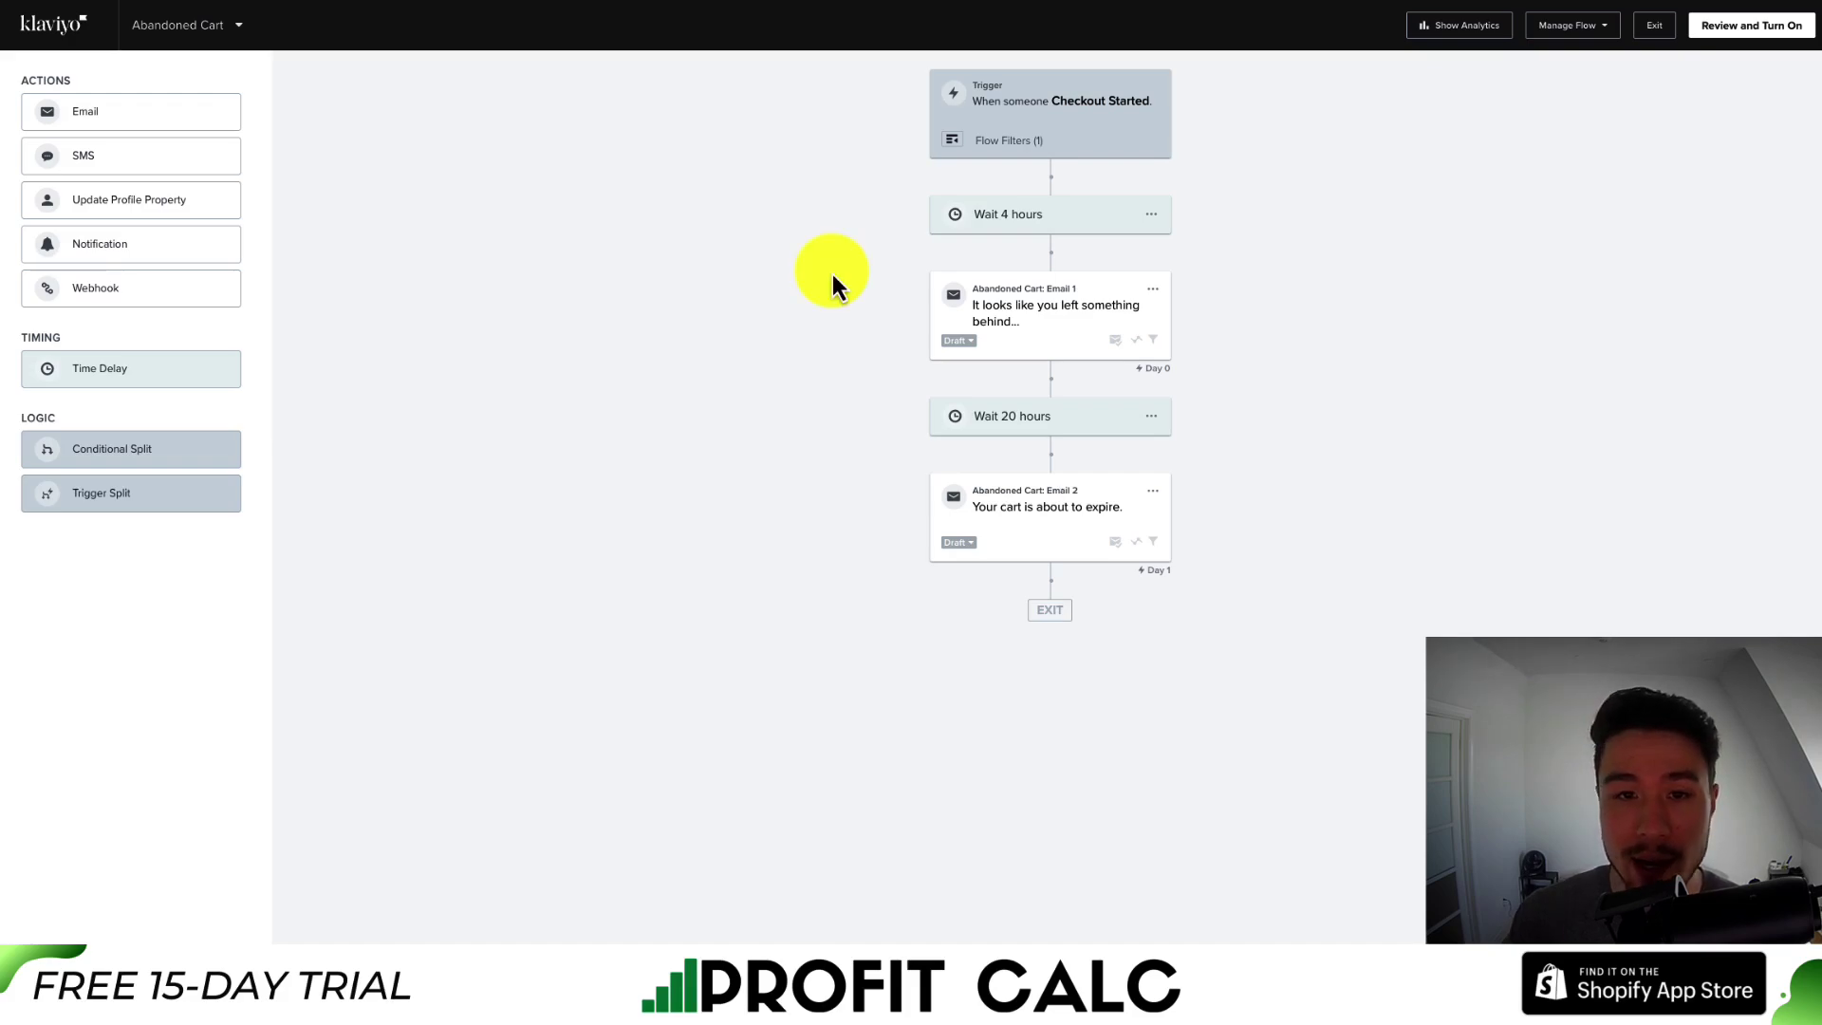
Shorten the first wait from 4 hours to 30 minutes and bring up Email 1's details.
click(999, 219)
click(122, 142)
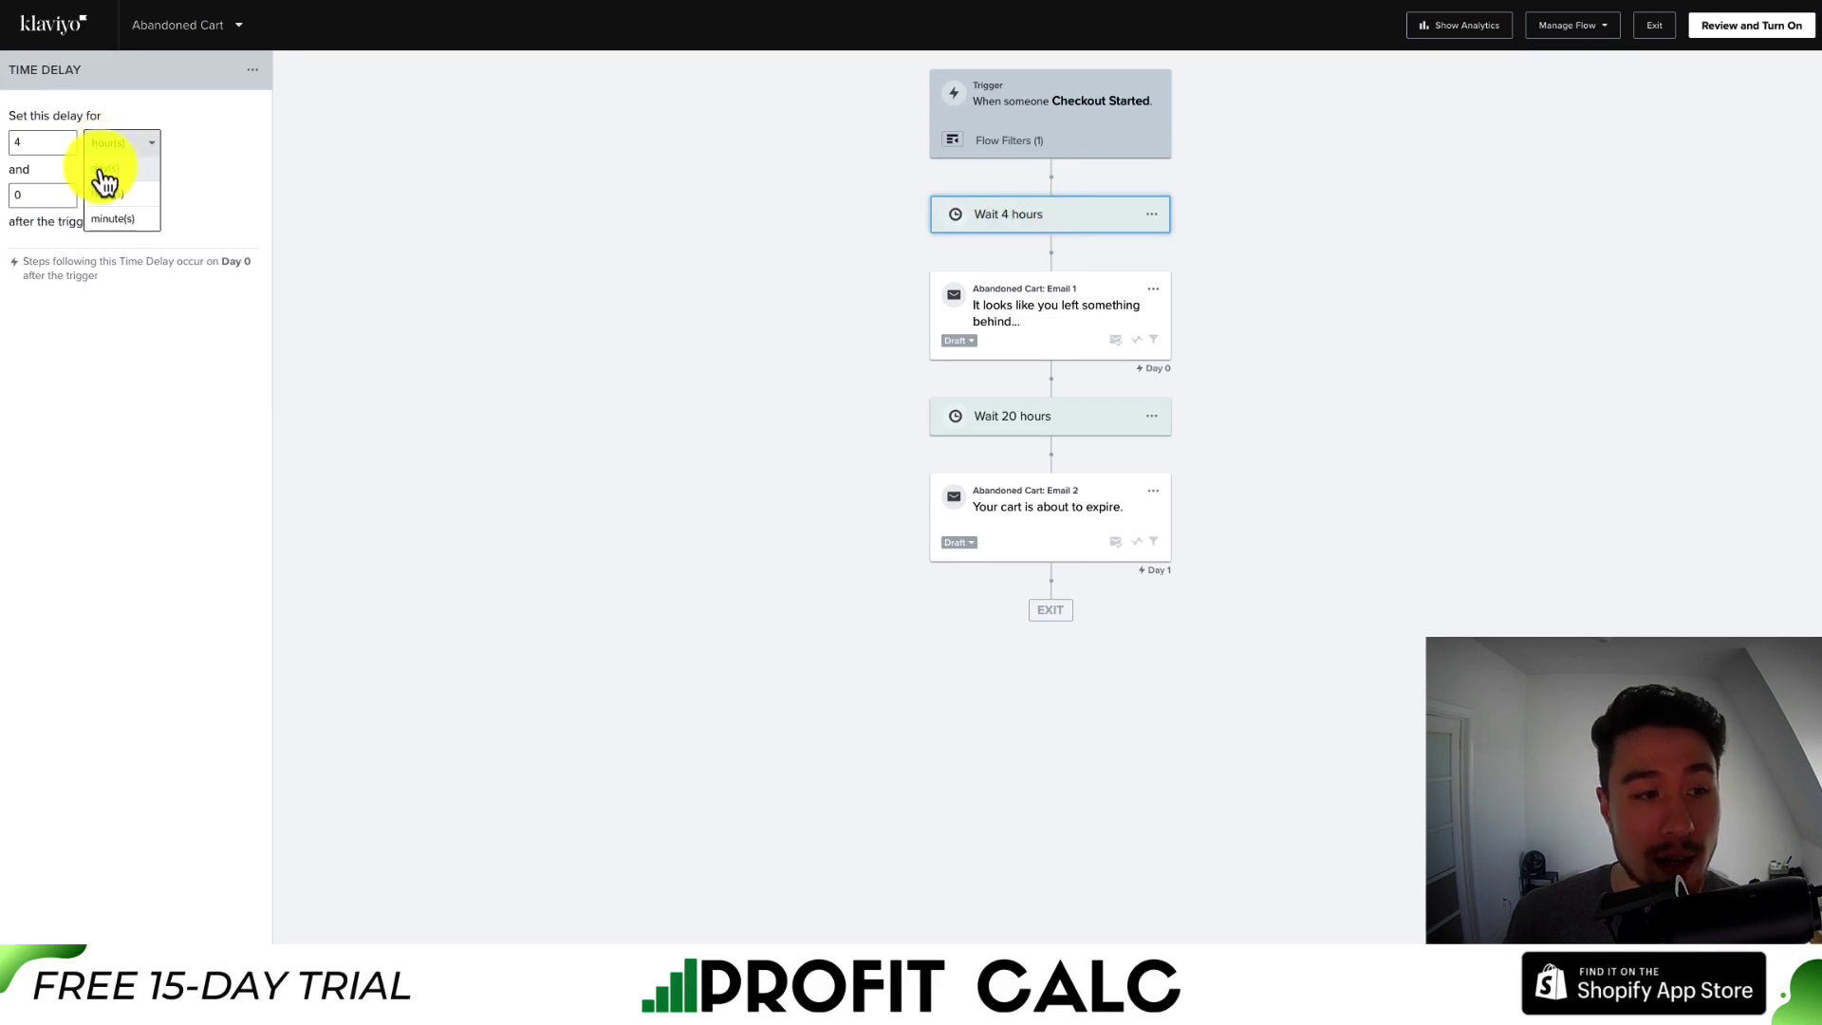
click(101, 212)
text(30)
click(384, 866)
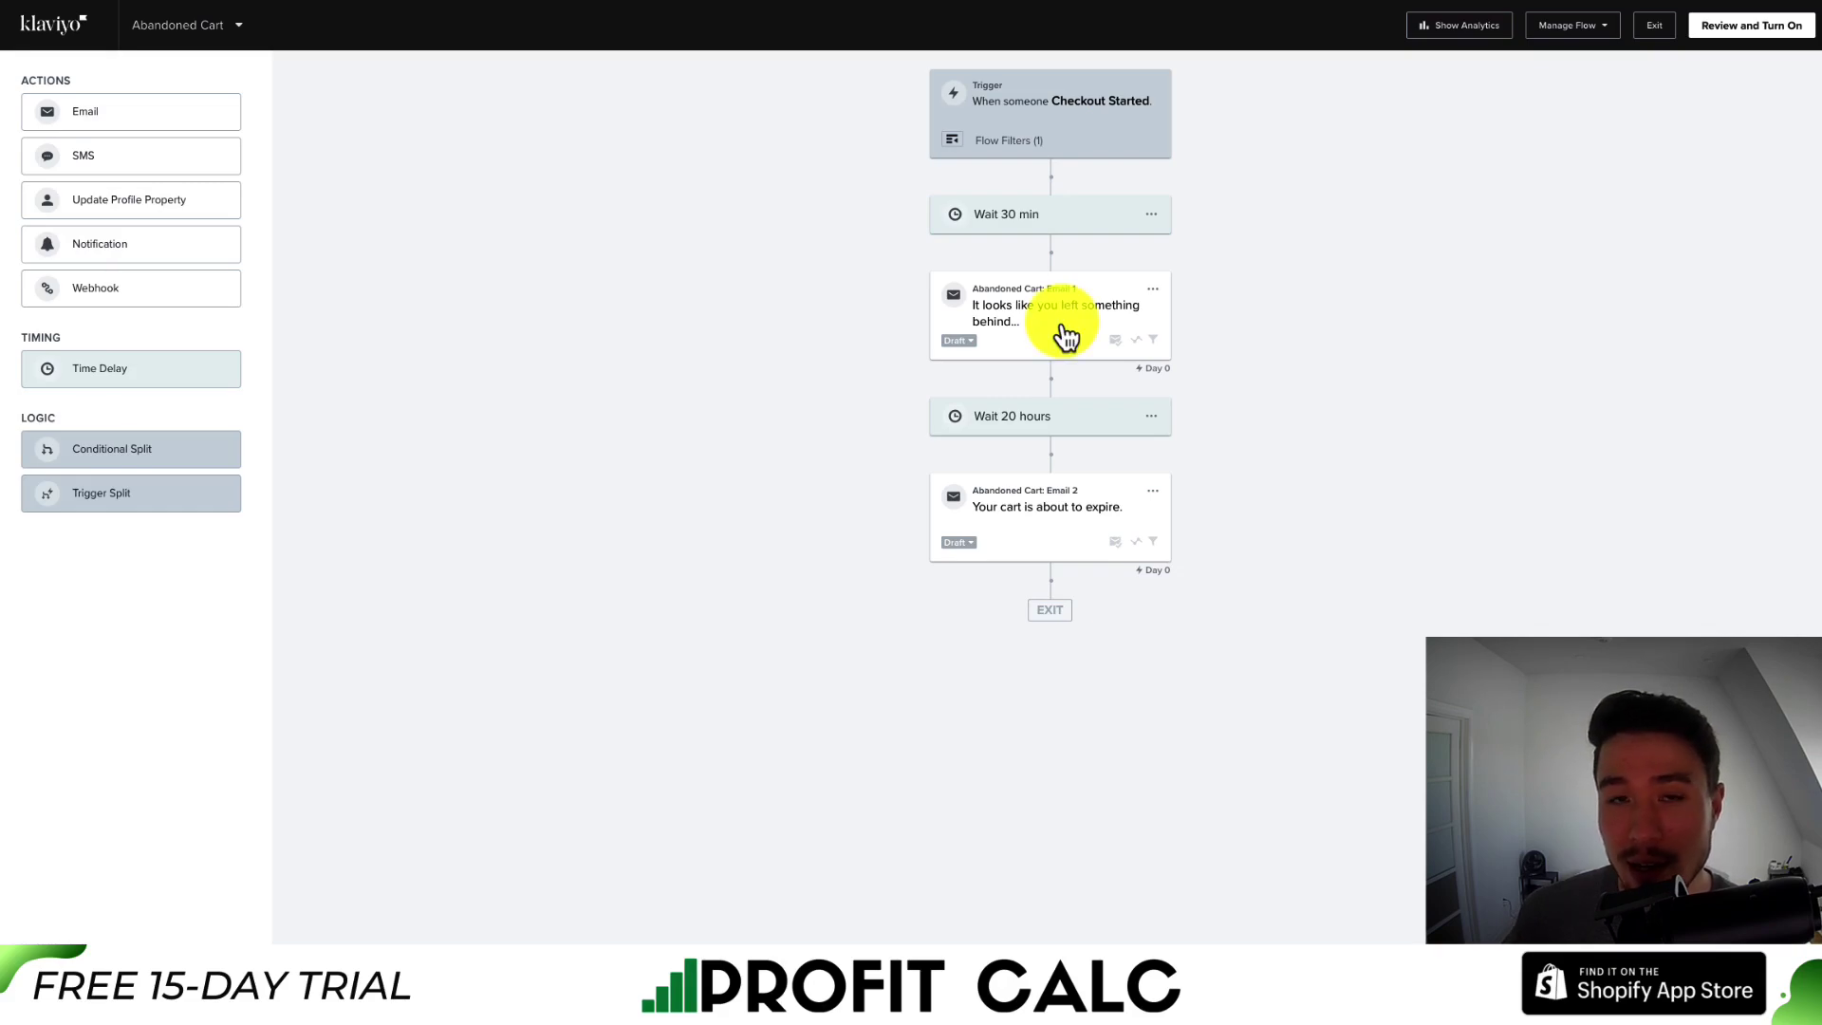
click(1018, 313)
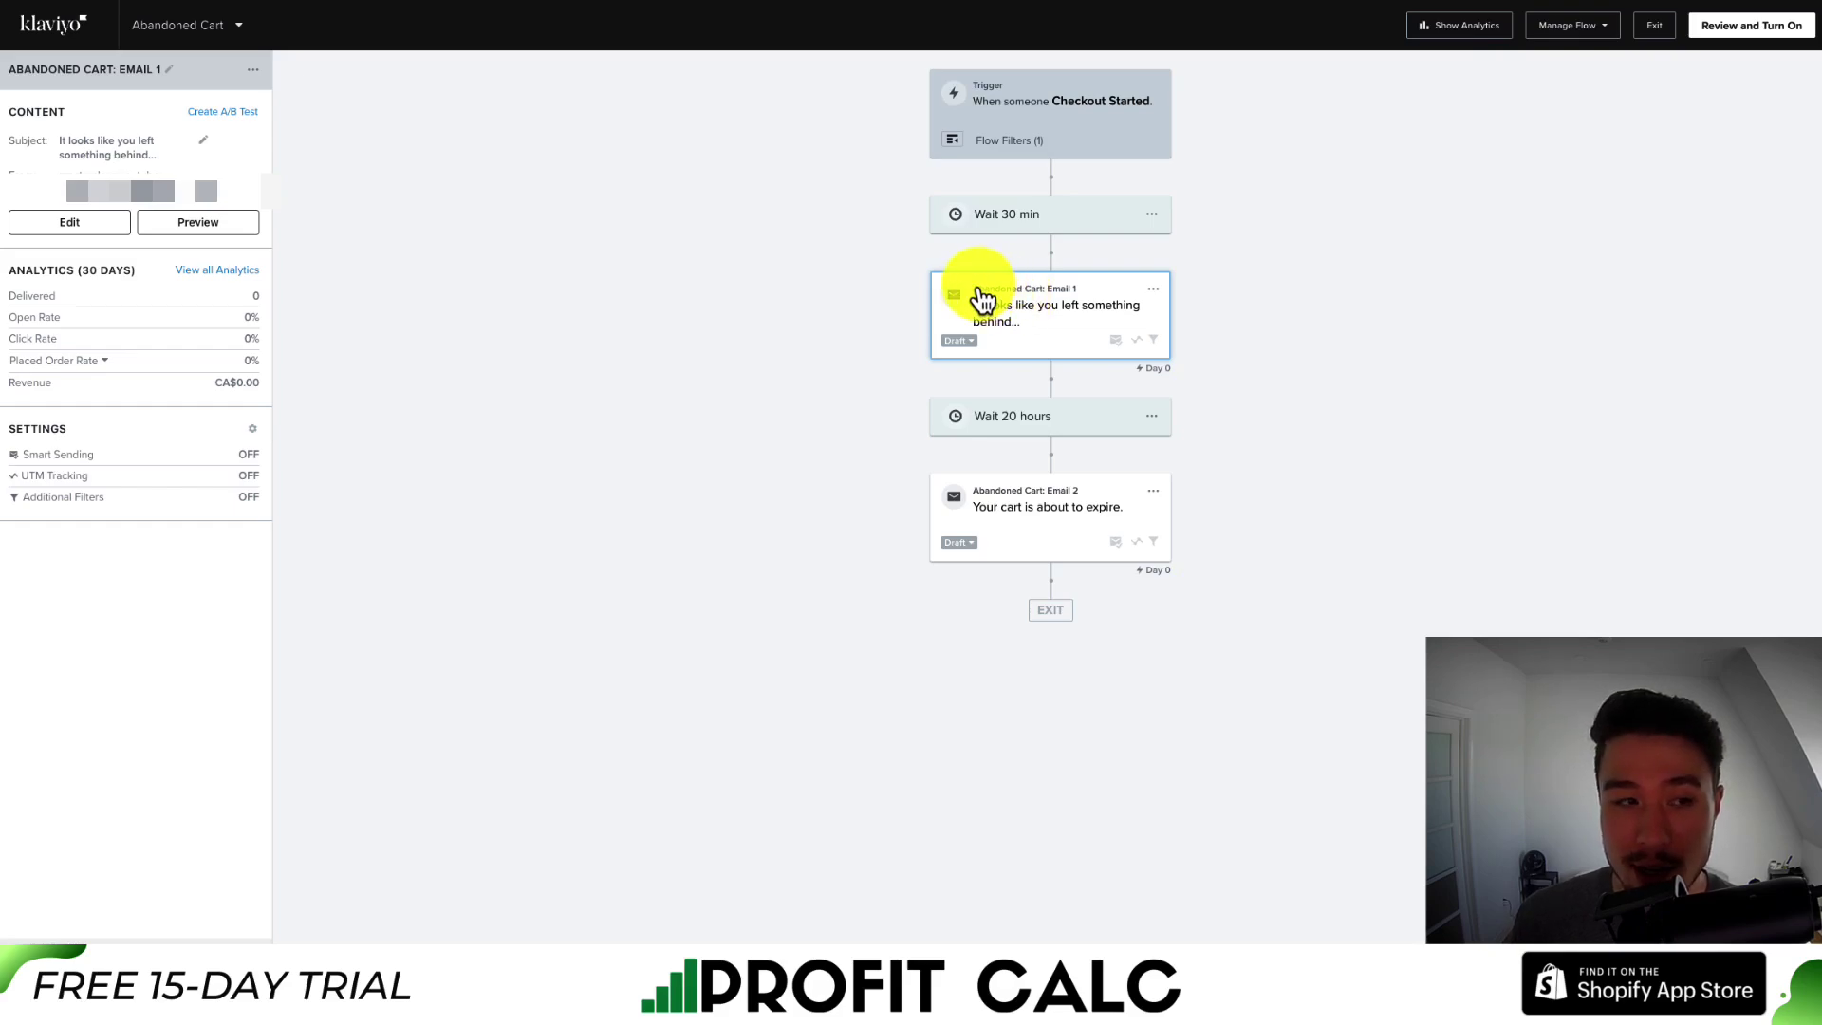
Put a cart emoji at the start of Email 1's subject line.
click(99, 237)
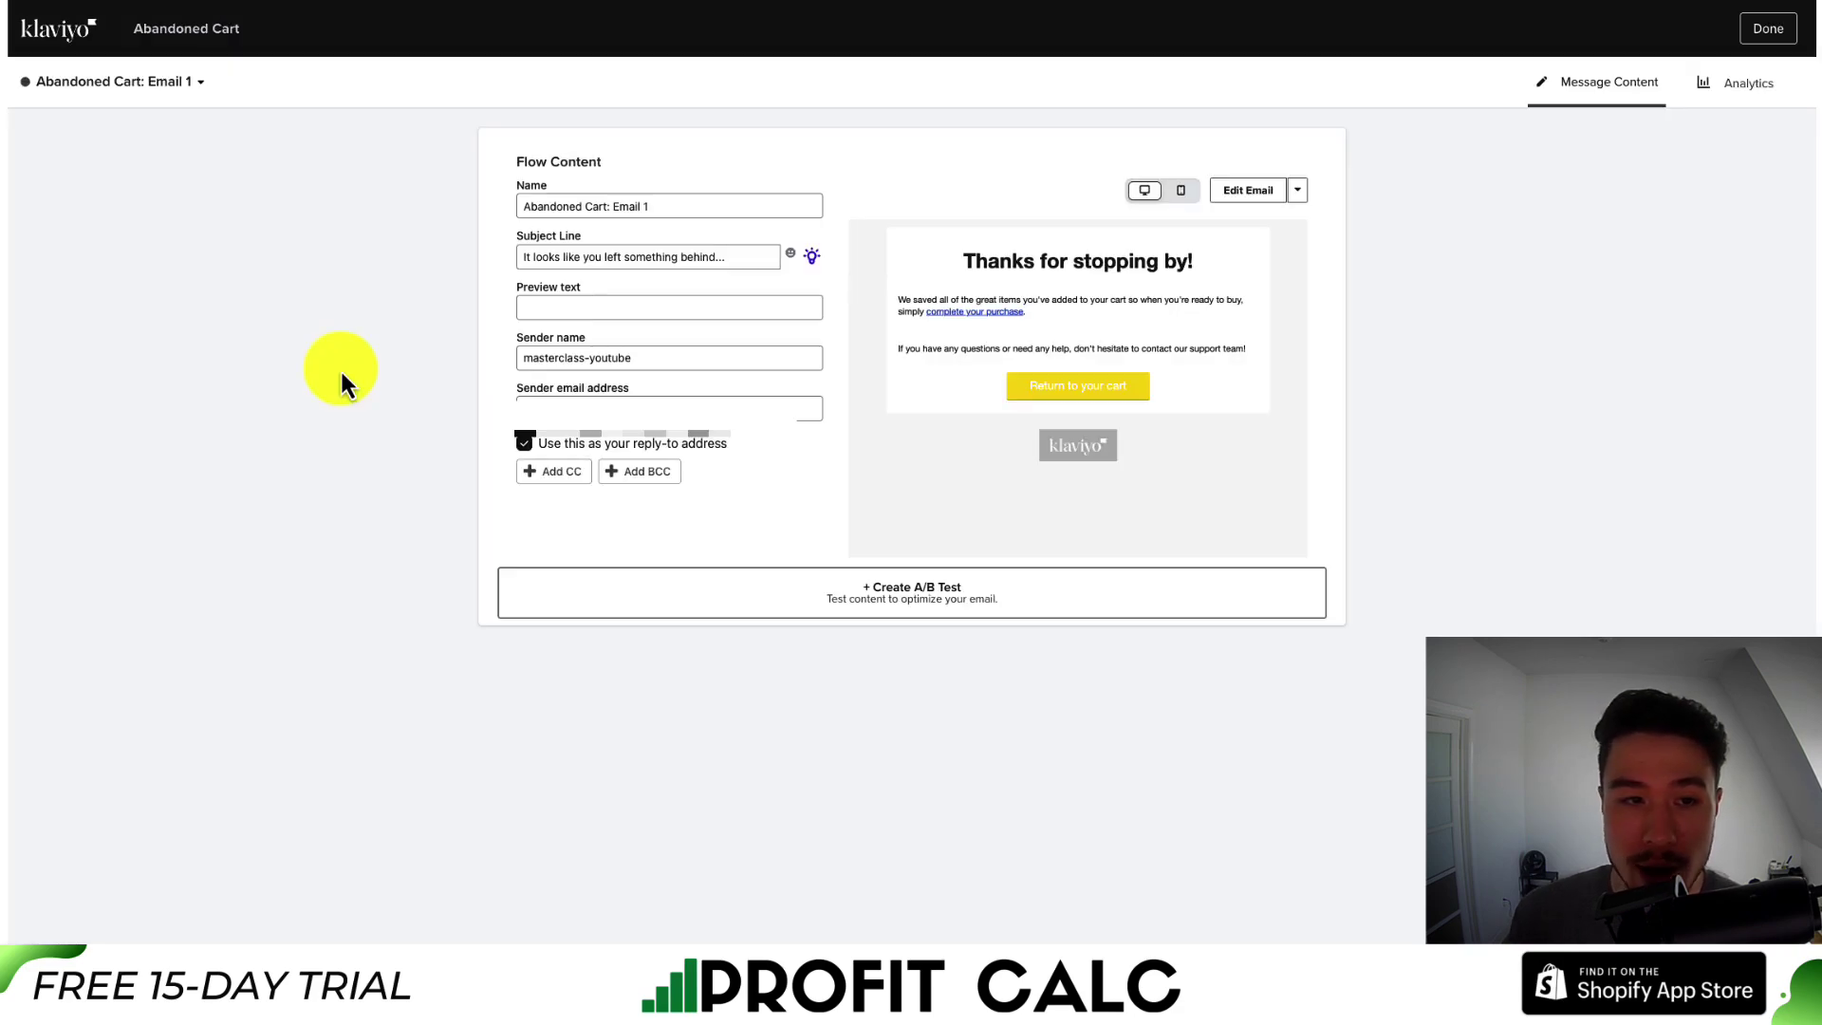
drag(651, 203, 468, 155)
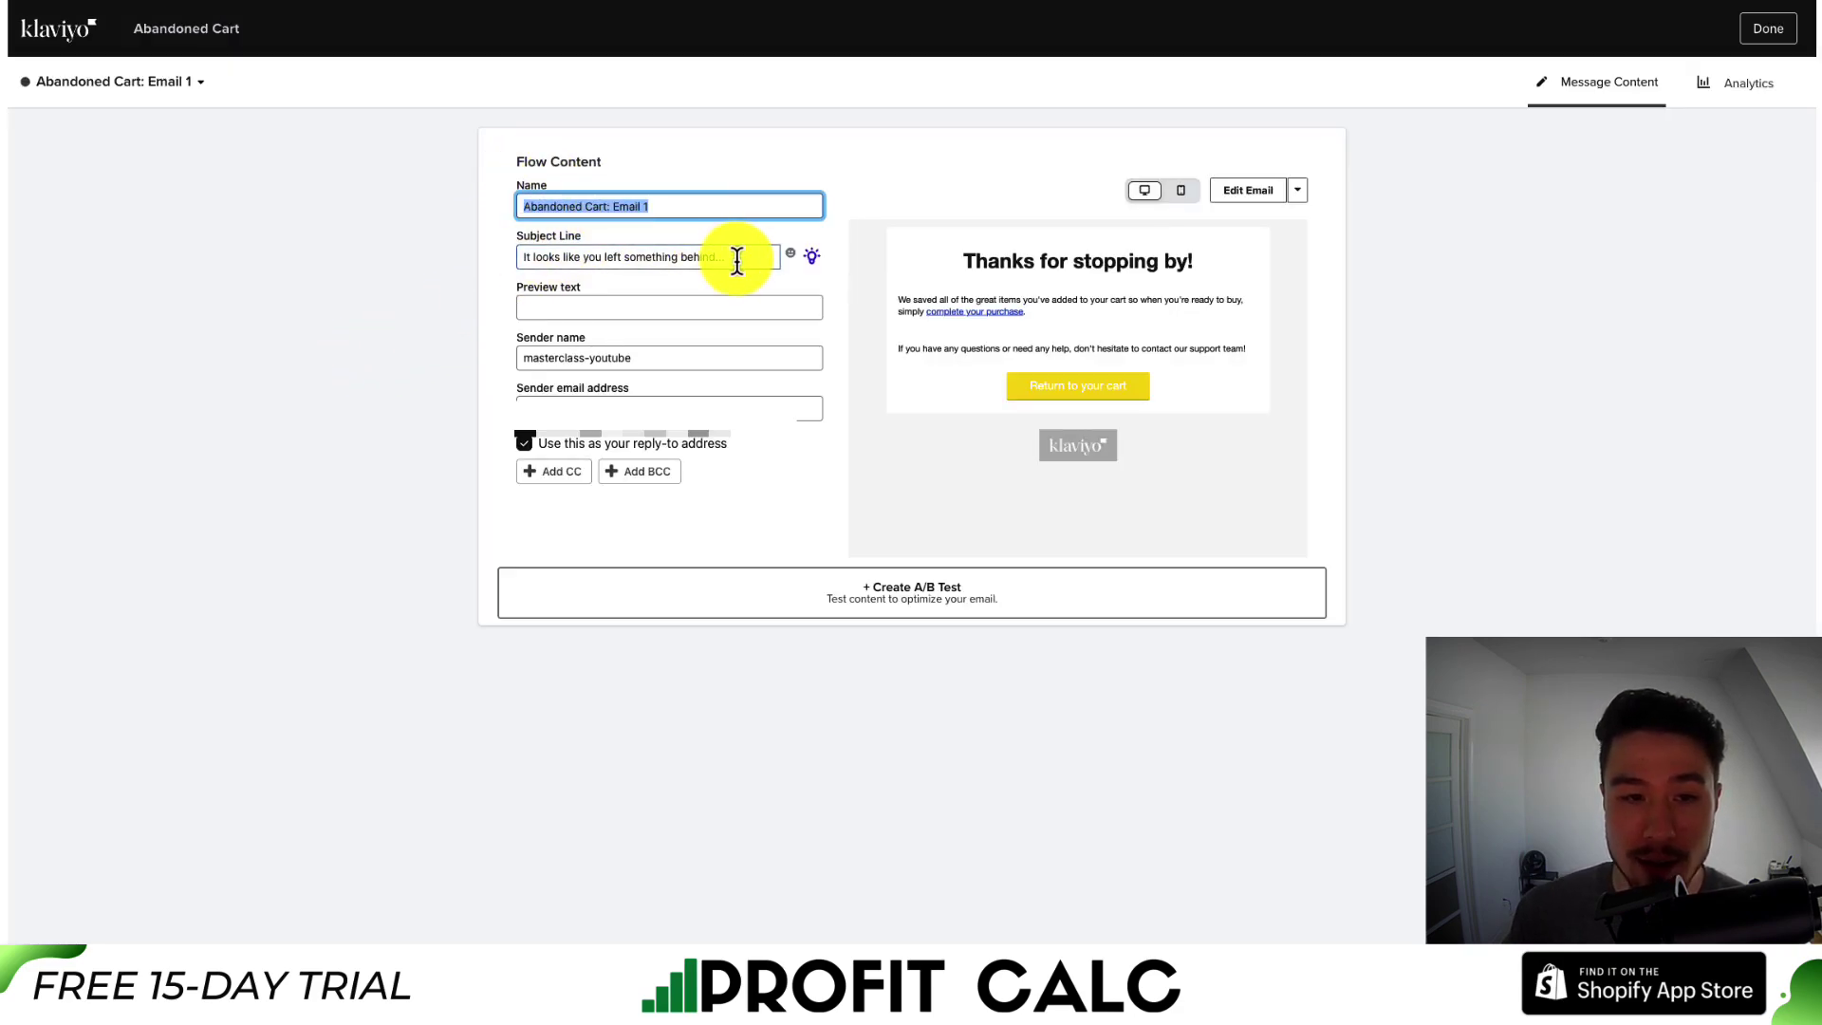
click(520, 256)
key(ctrl+super+space)
text(cart)
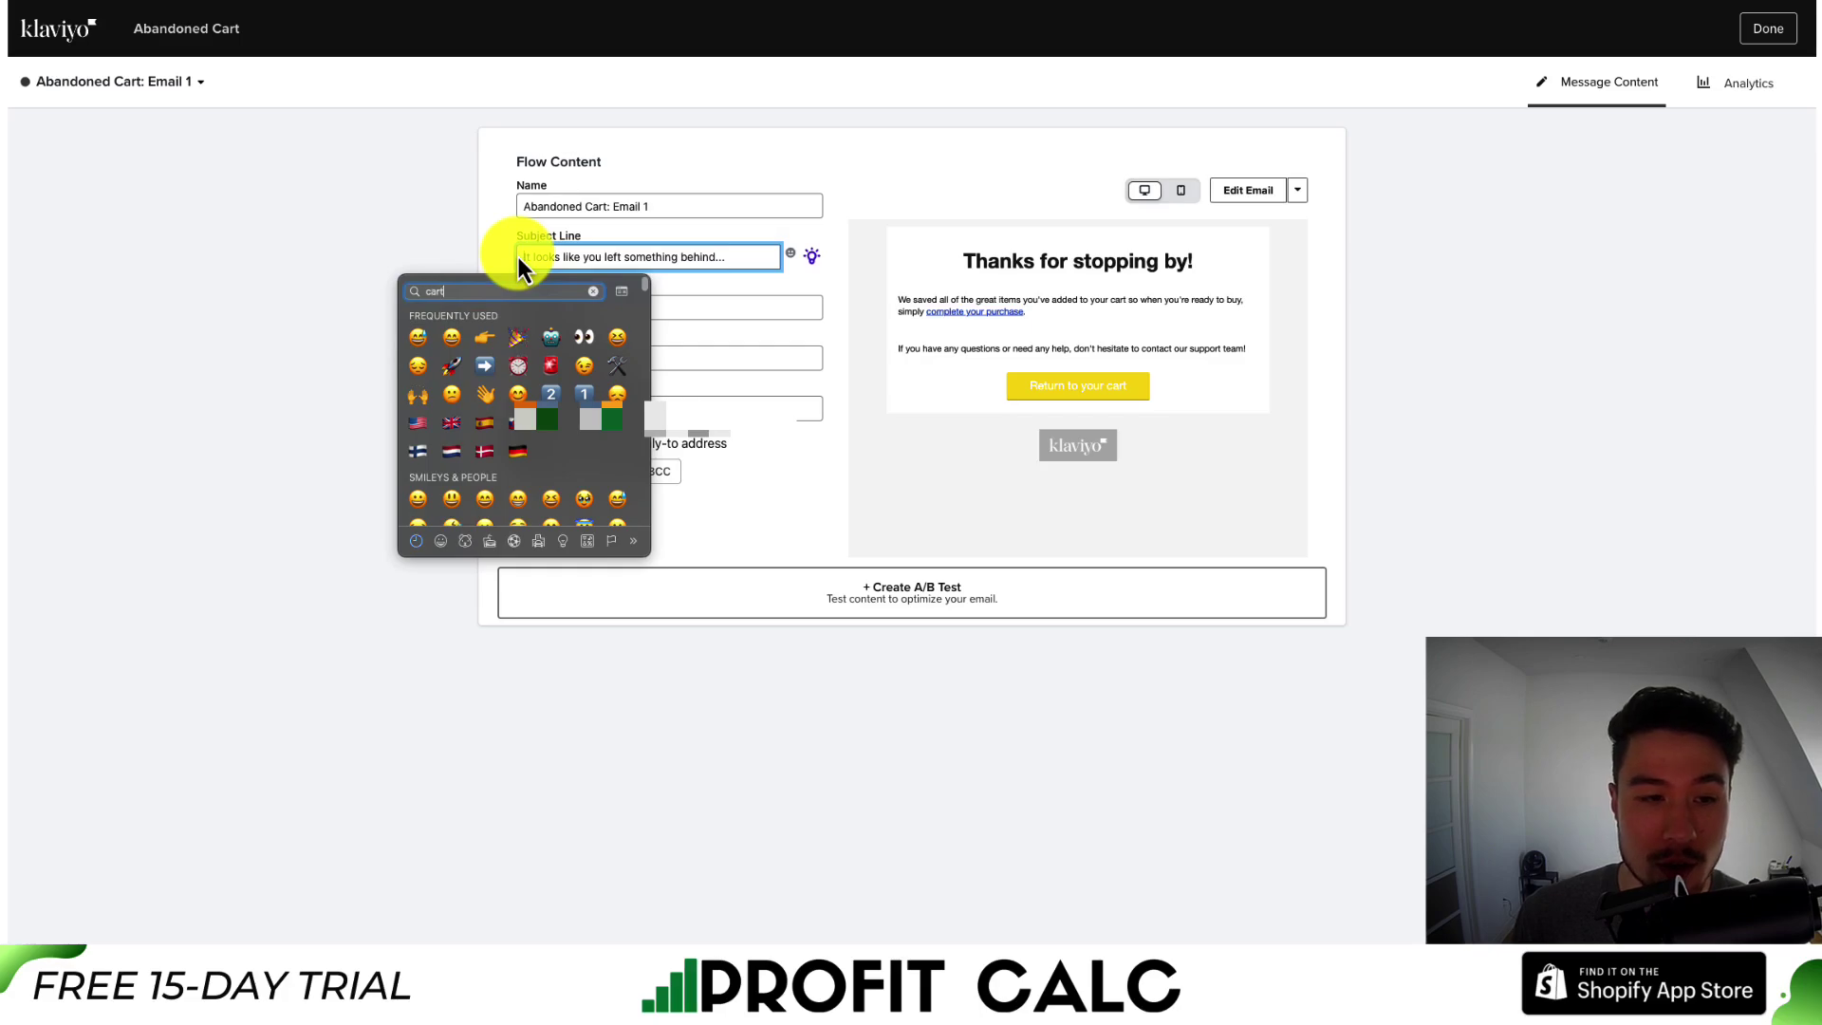
click(459, 302)
Set the preview text to 'Our stock is running low...' and open the design editor.
click(623, 307)
text(Our s)
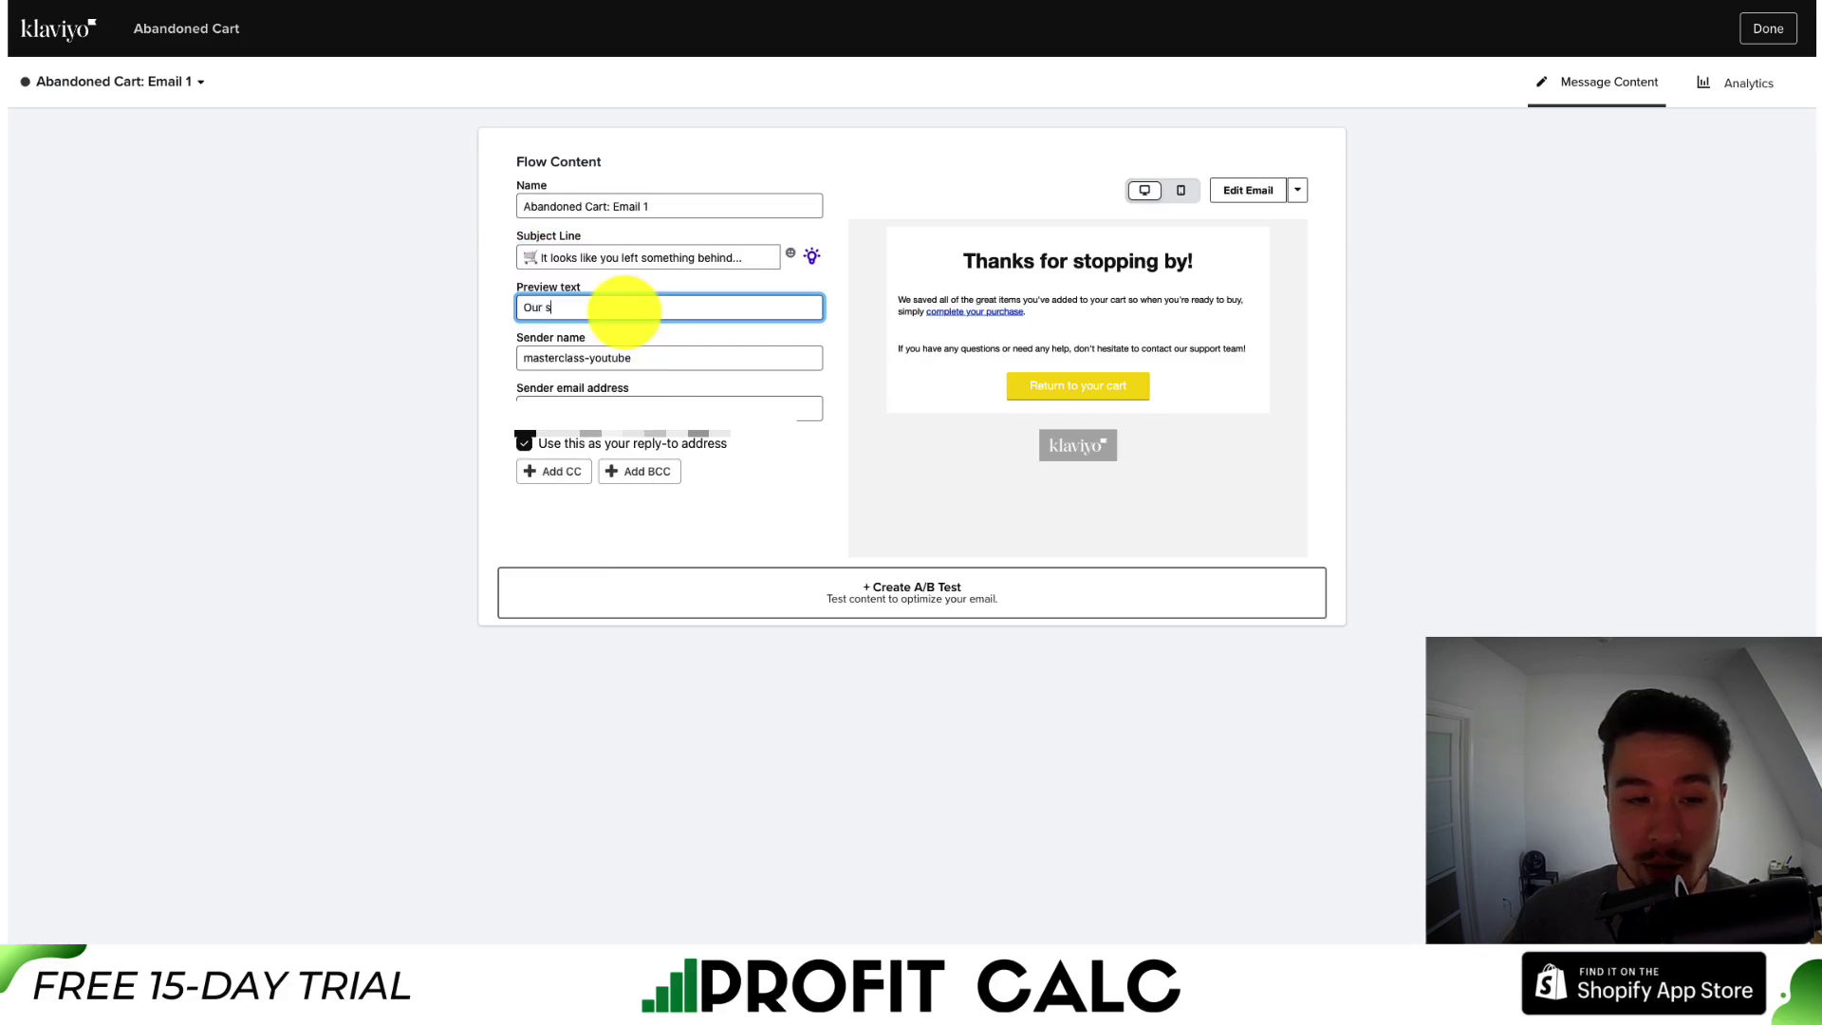
text(tock is running low...)
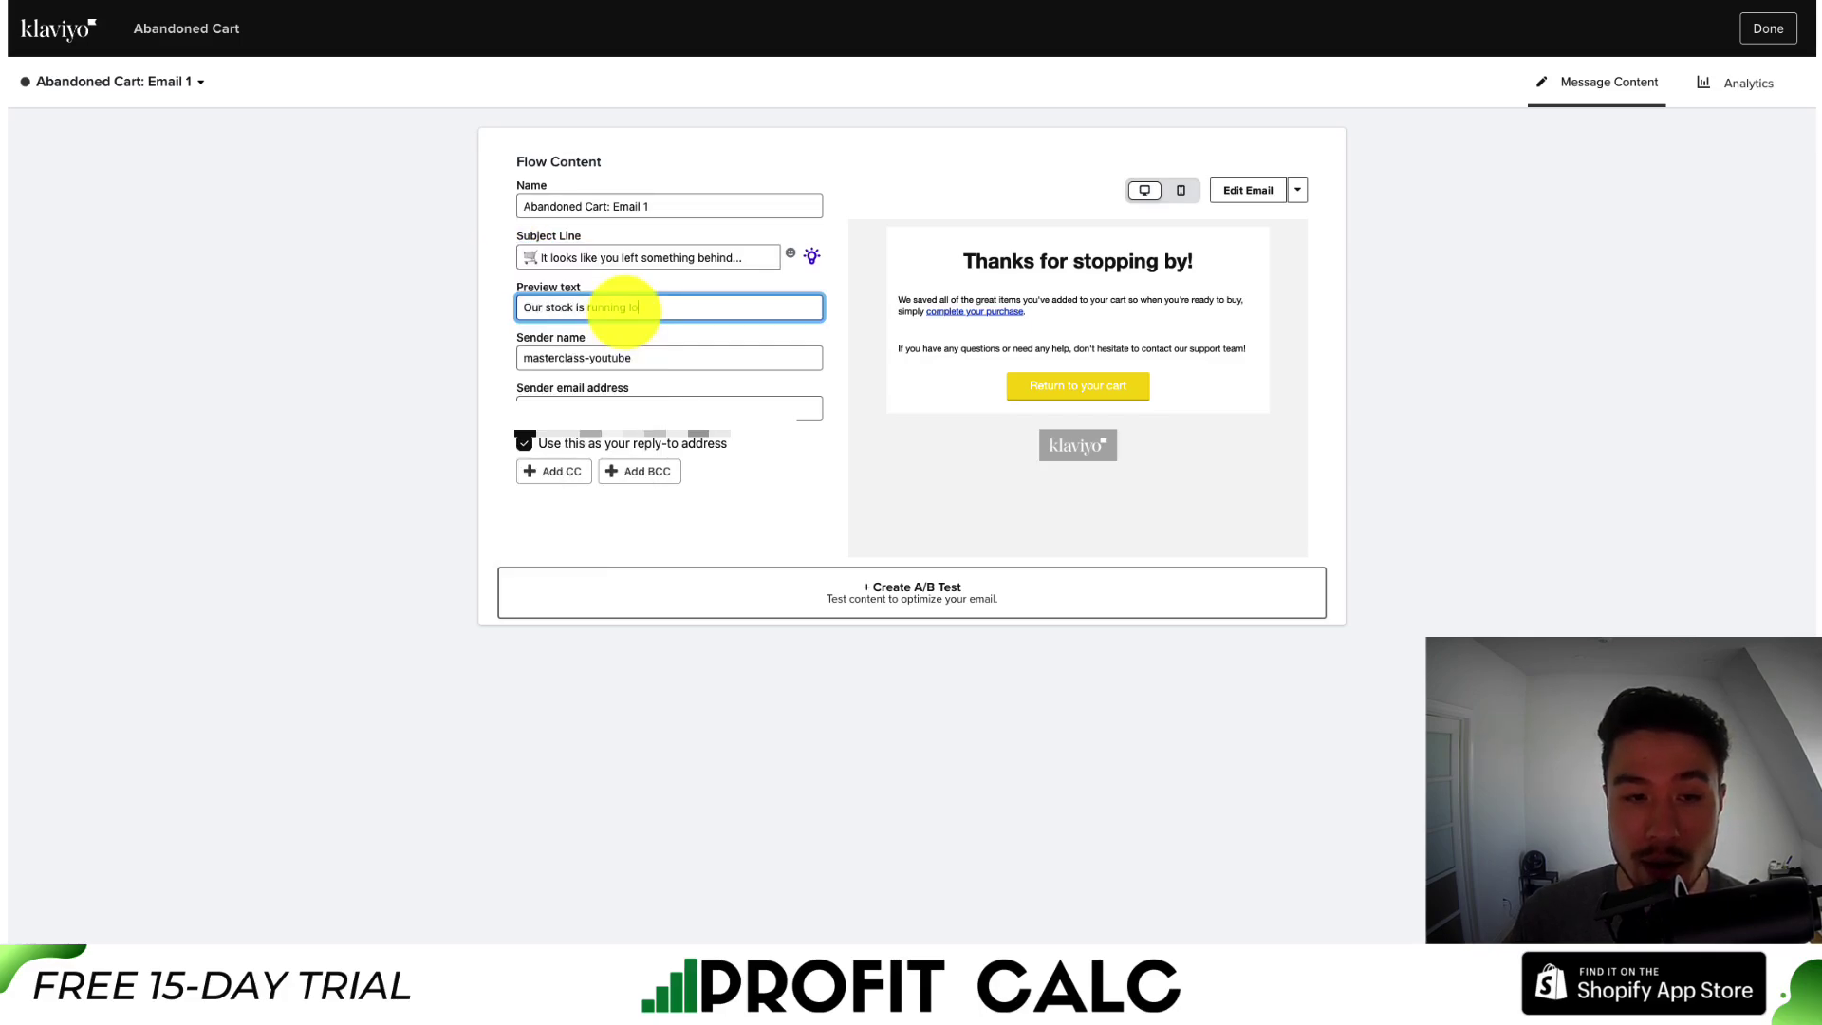
click(1265, 201)
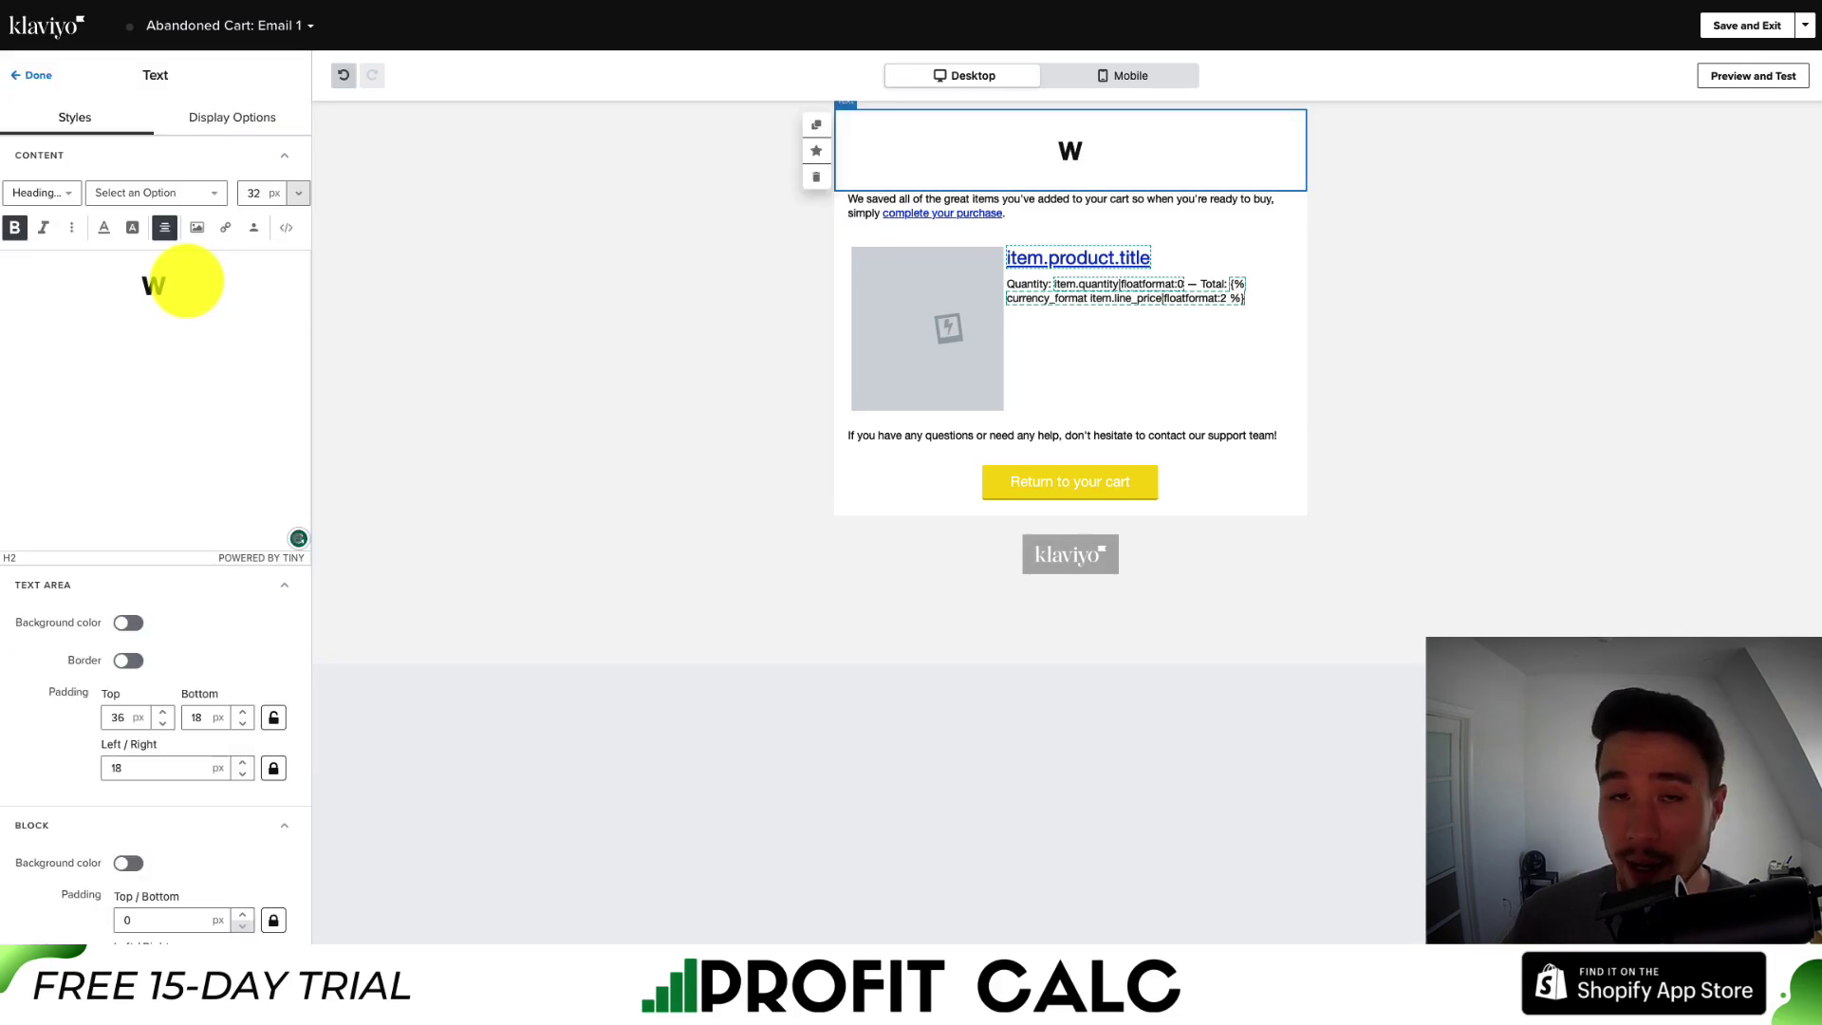
Finish the heading 'We've saved your items for you!' and make the cart button light green.
text(e've saved your items for you!)
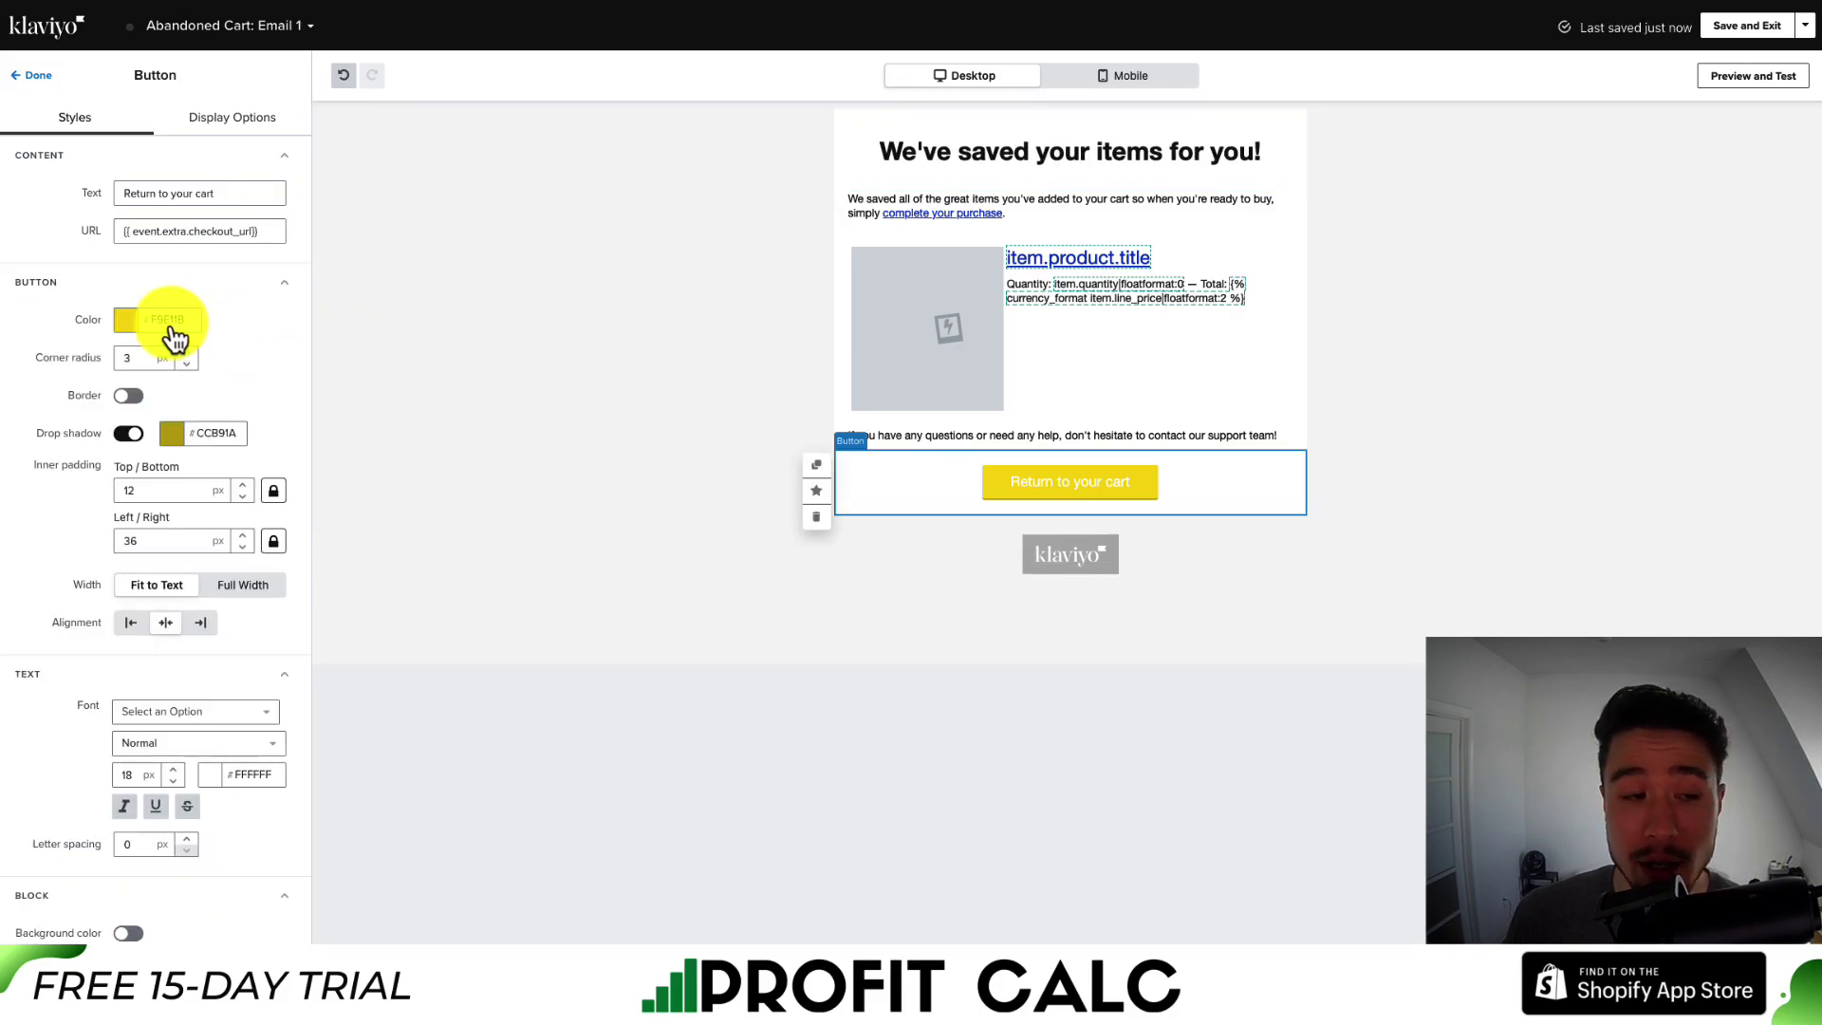
click(131, 323)
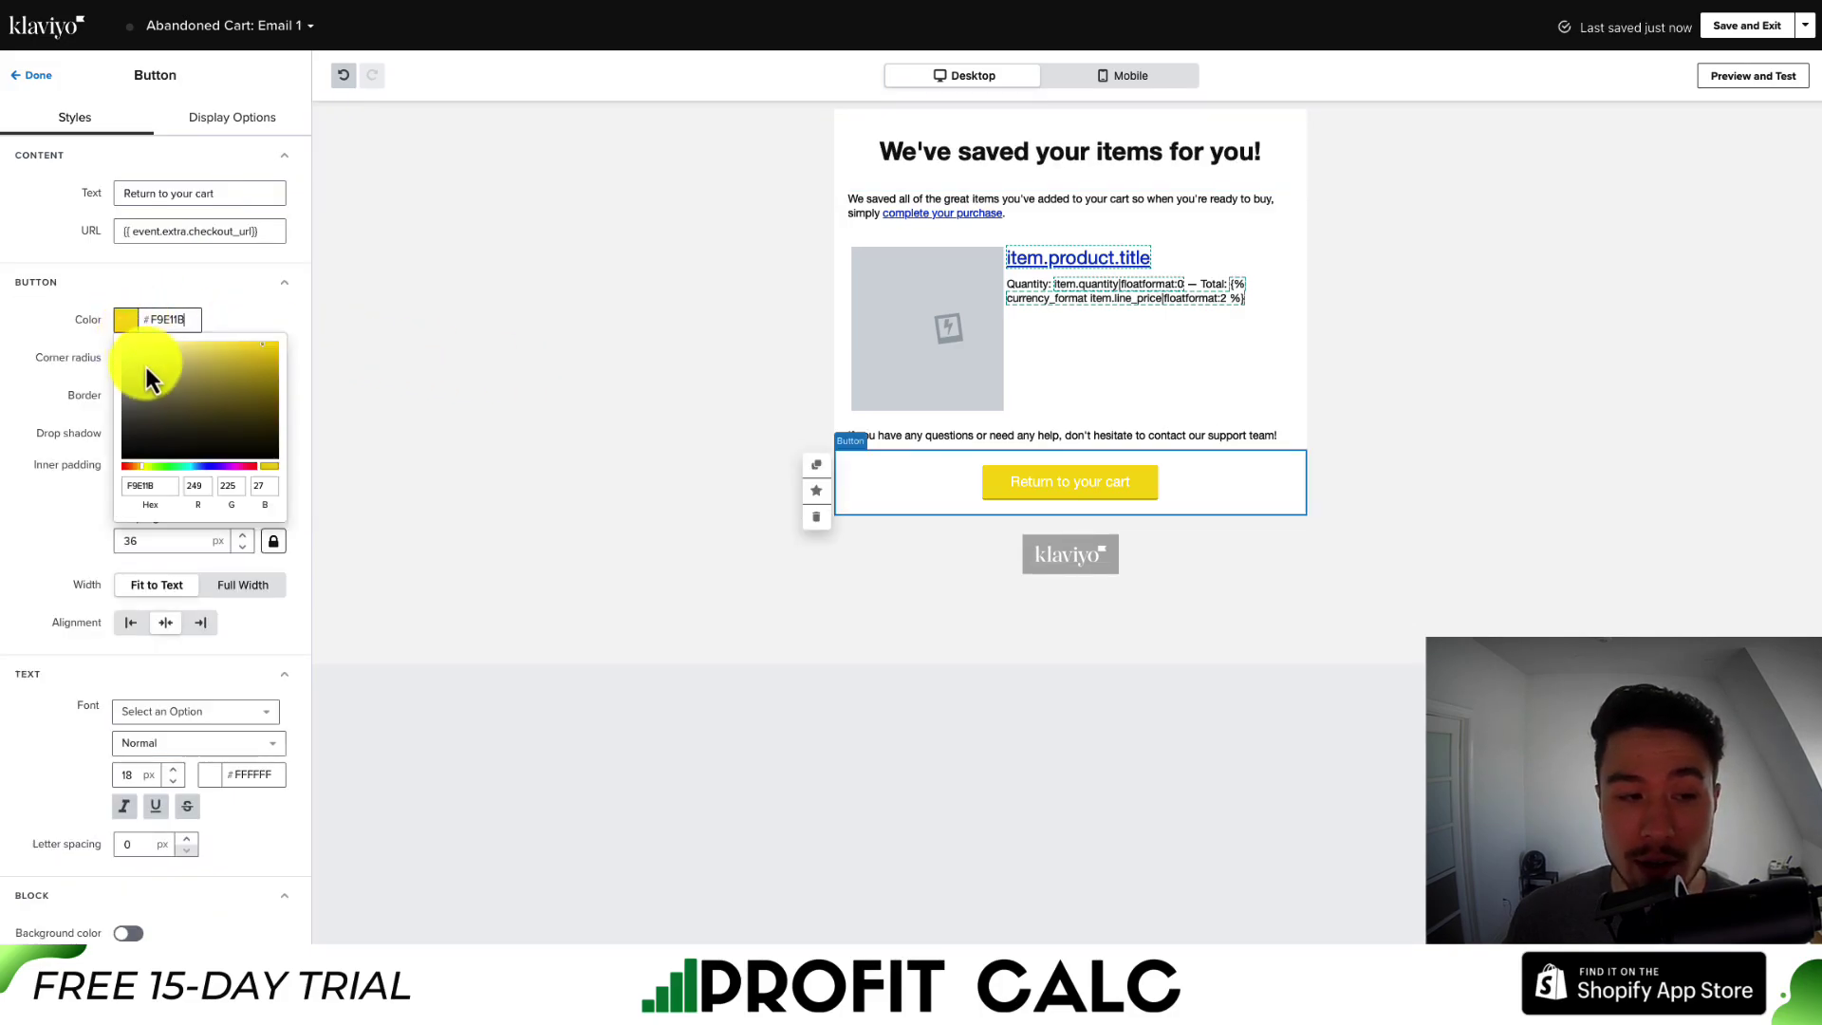
click(166, 466)
click(218, 425)
mouse_move(268, 419)
mouse_down()
mouse_move(252, 381)
mouse_move(256, 399)
mouse_up()
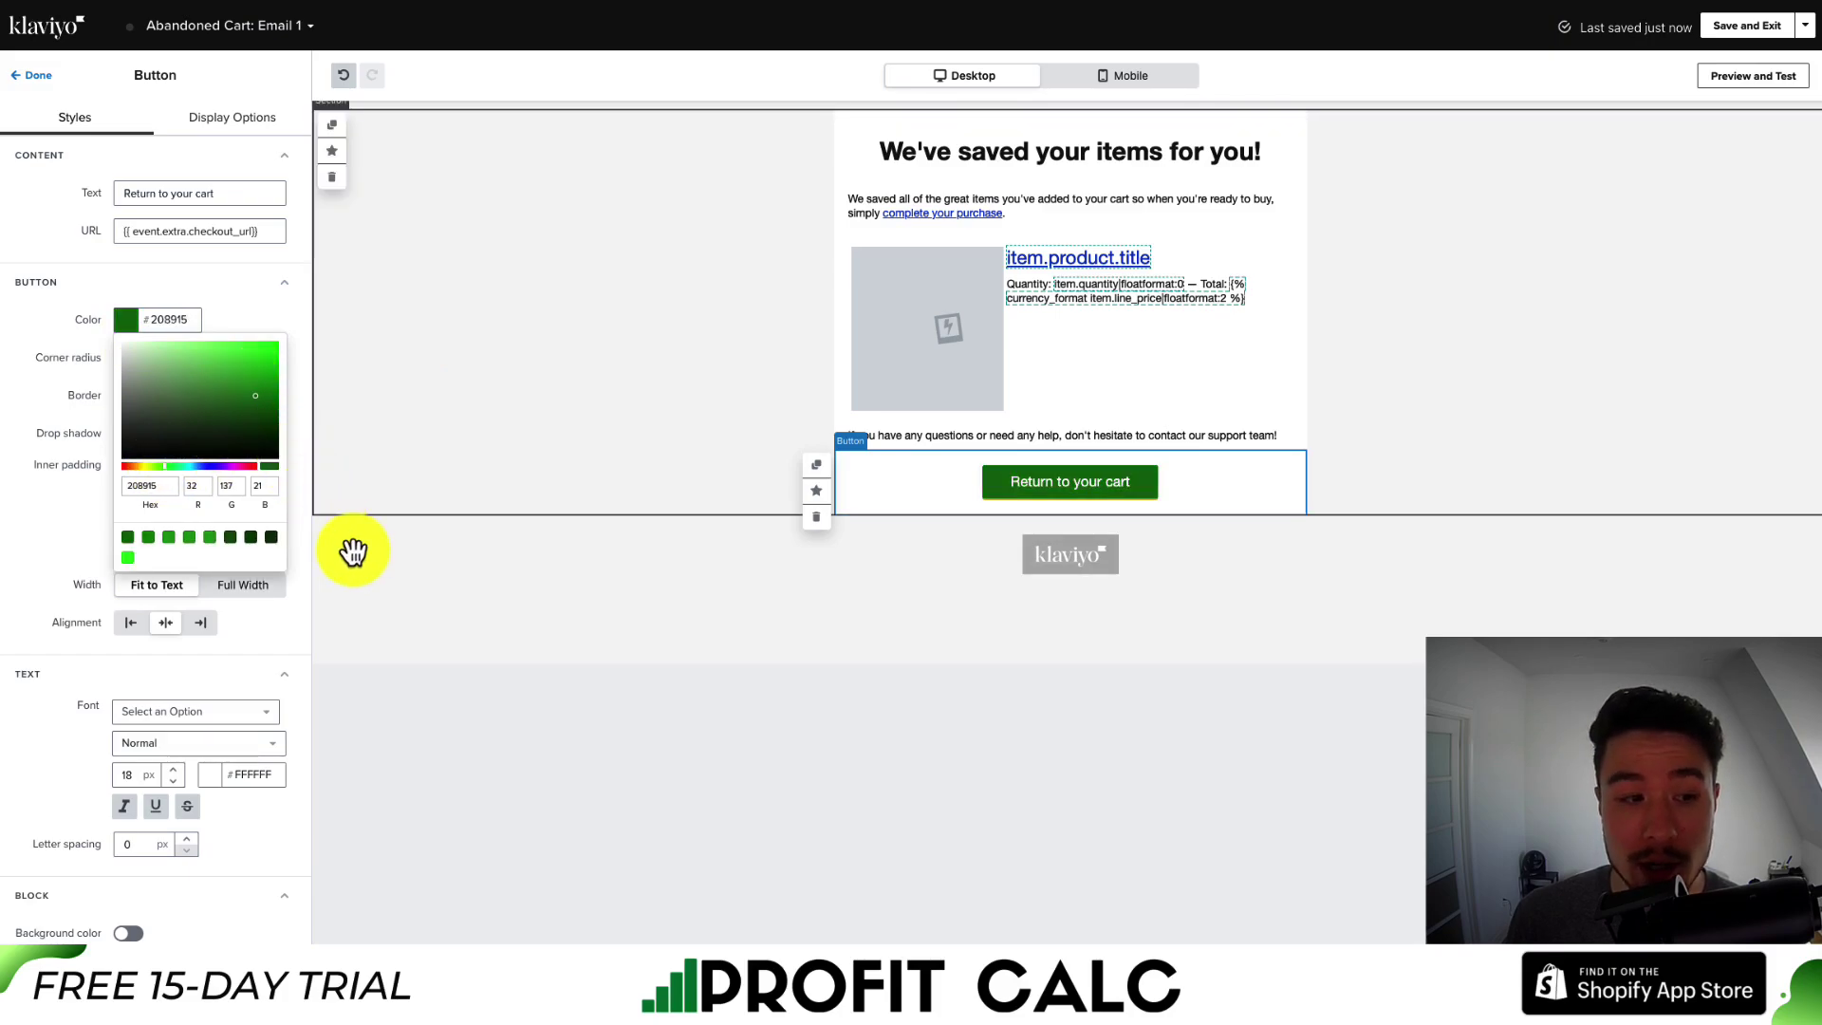
click(596, 566)
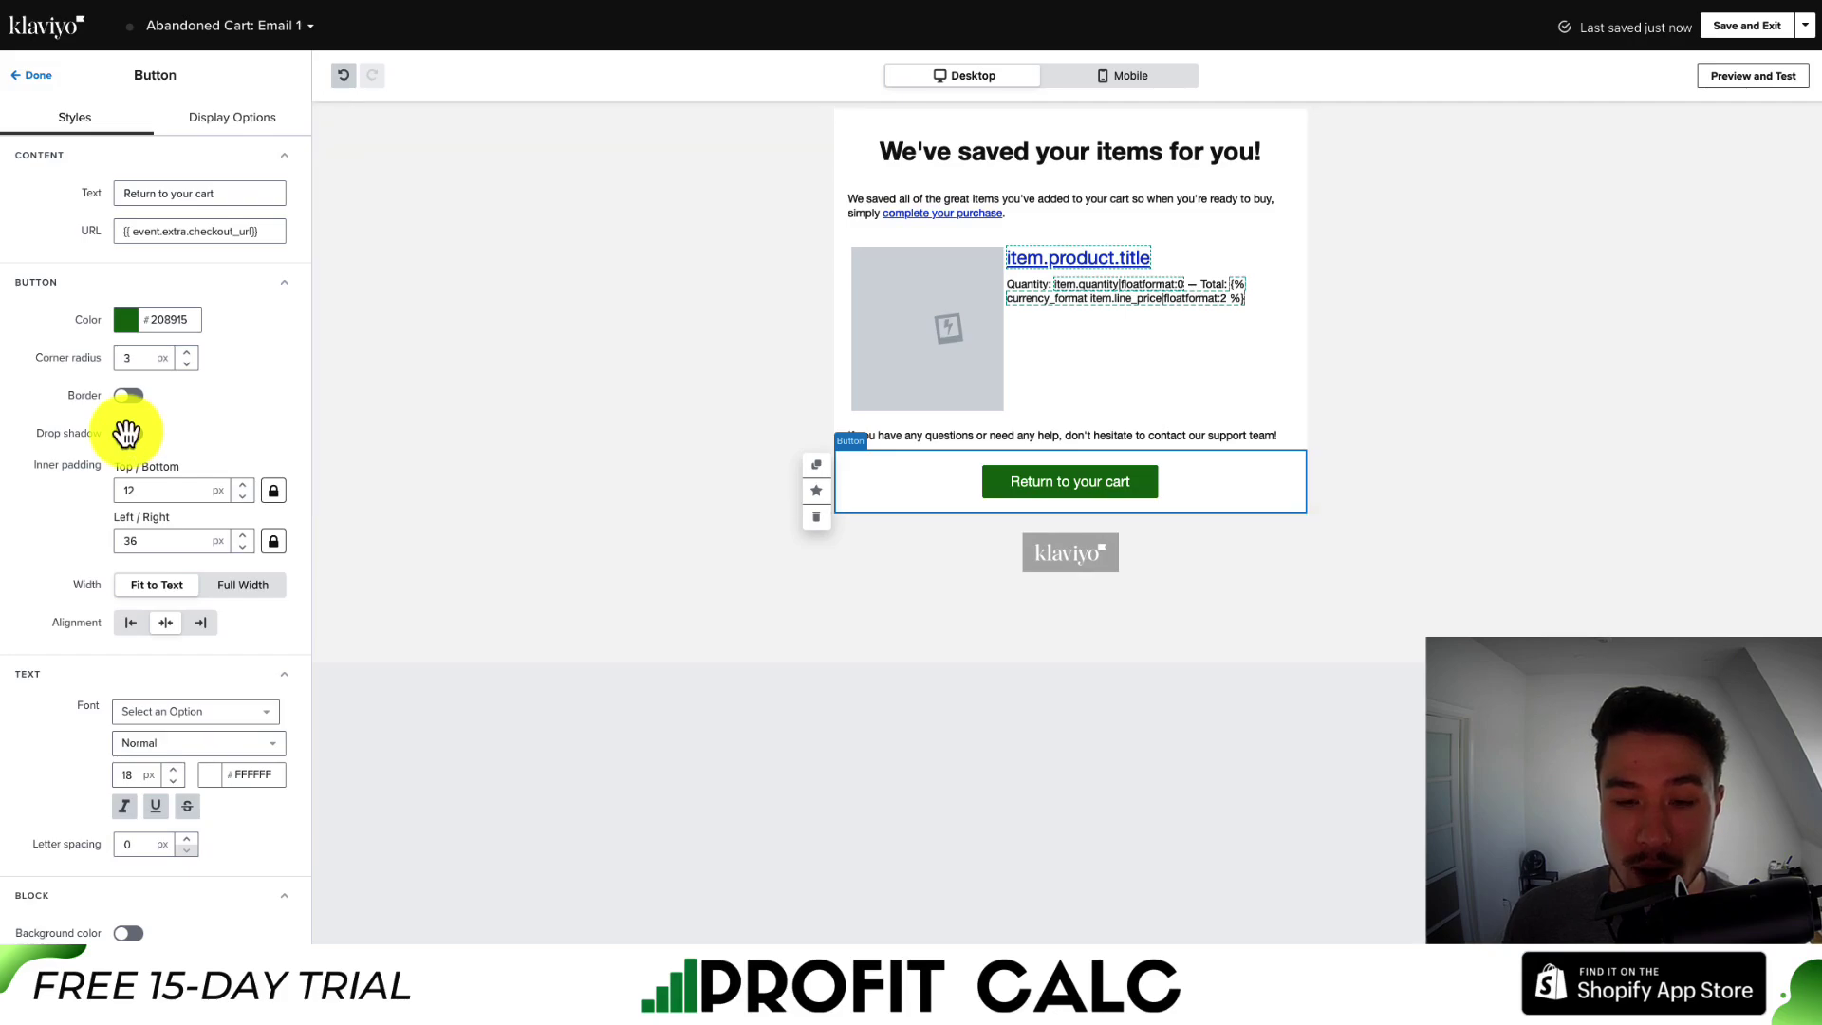
Change the button label to 'Teleport back to to your cart.'.
click(171, 187)
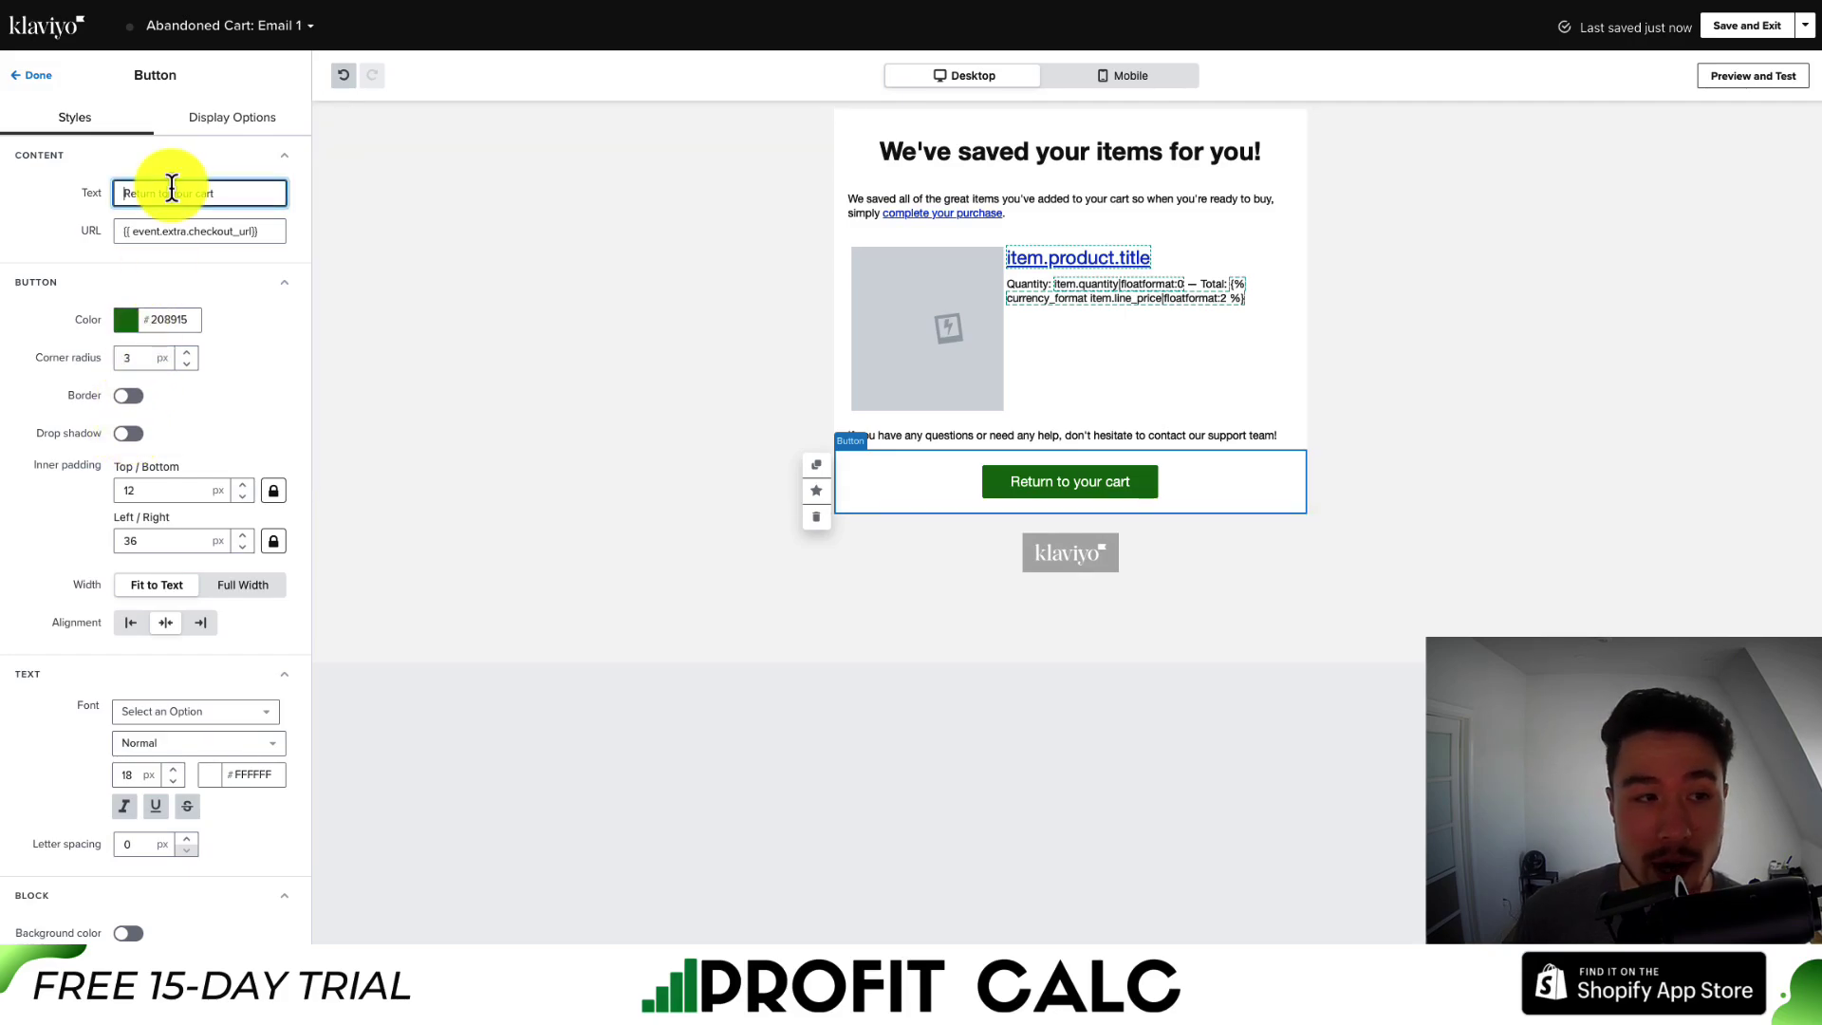
drag(212, 191, 126, 183)
text(Teleport back to)
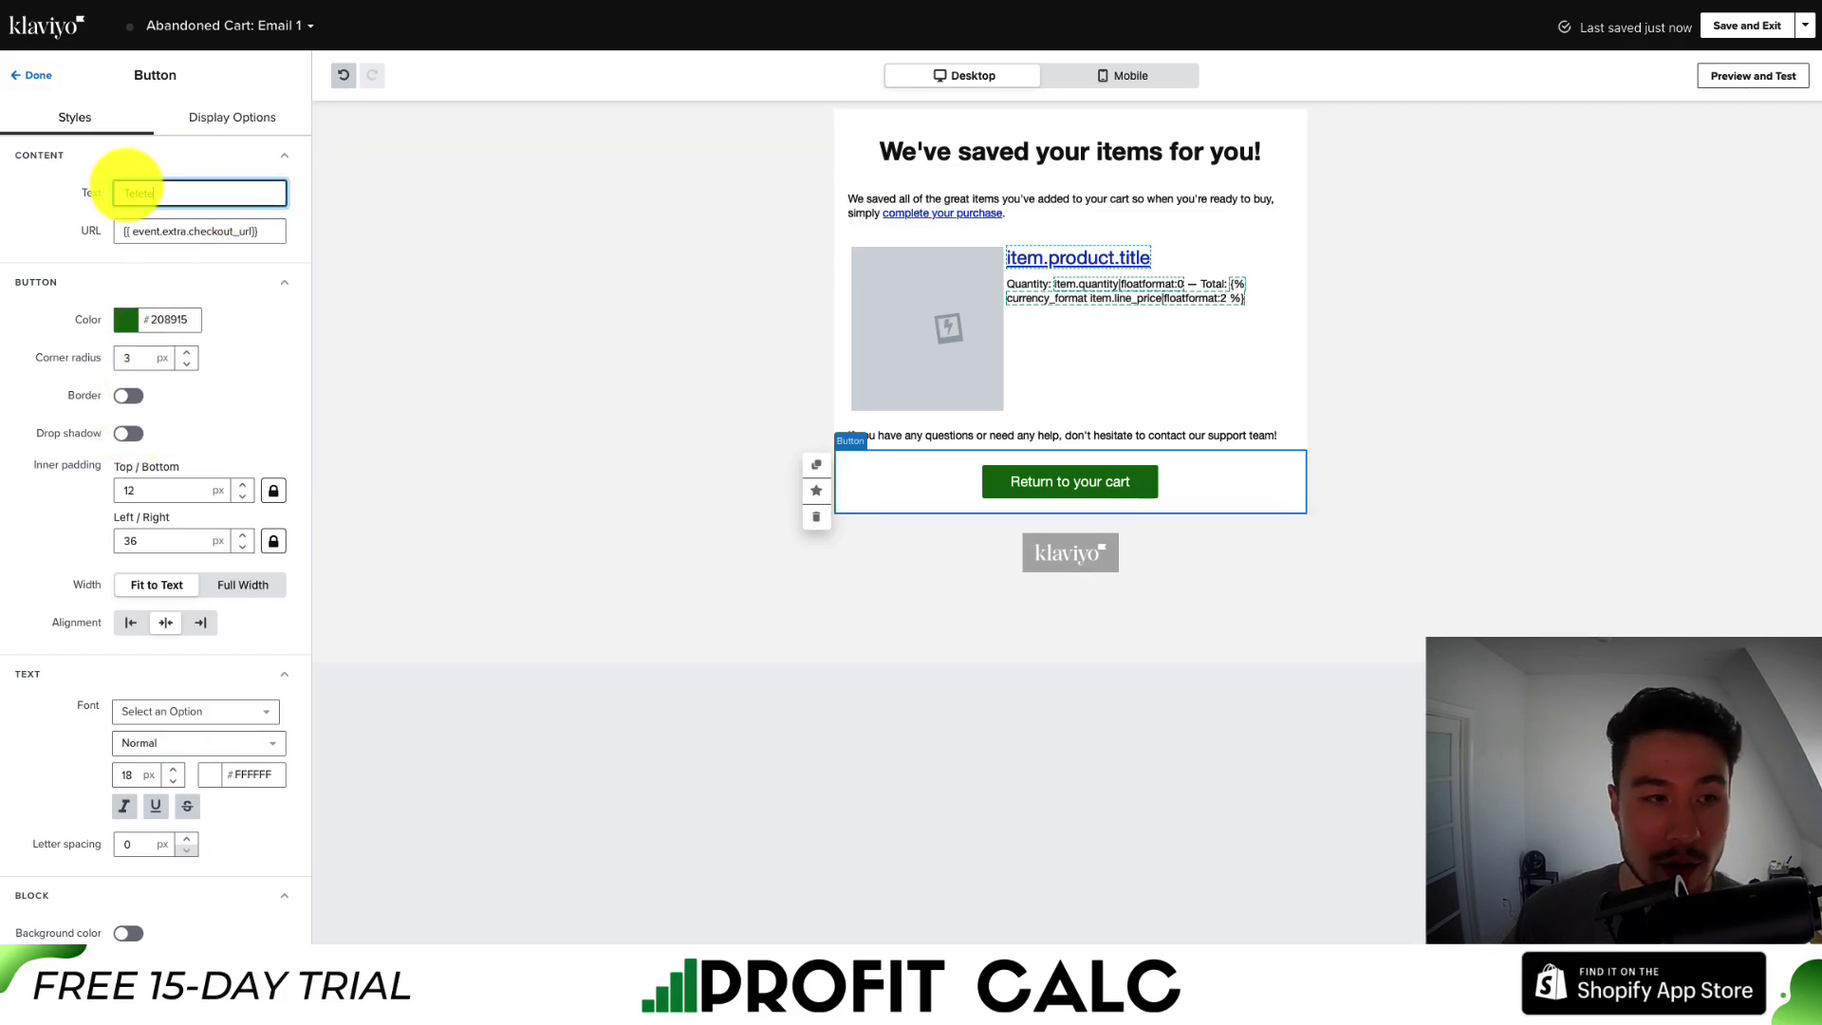
text( to your cart.)
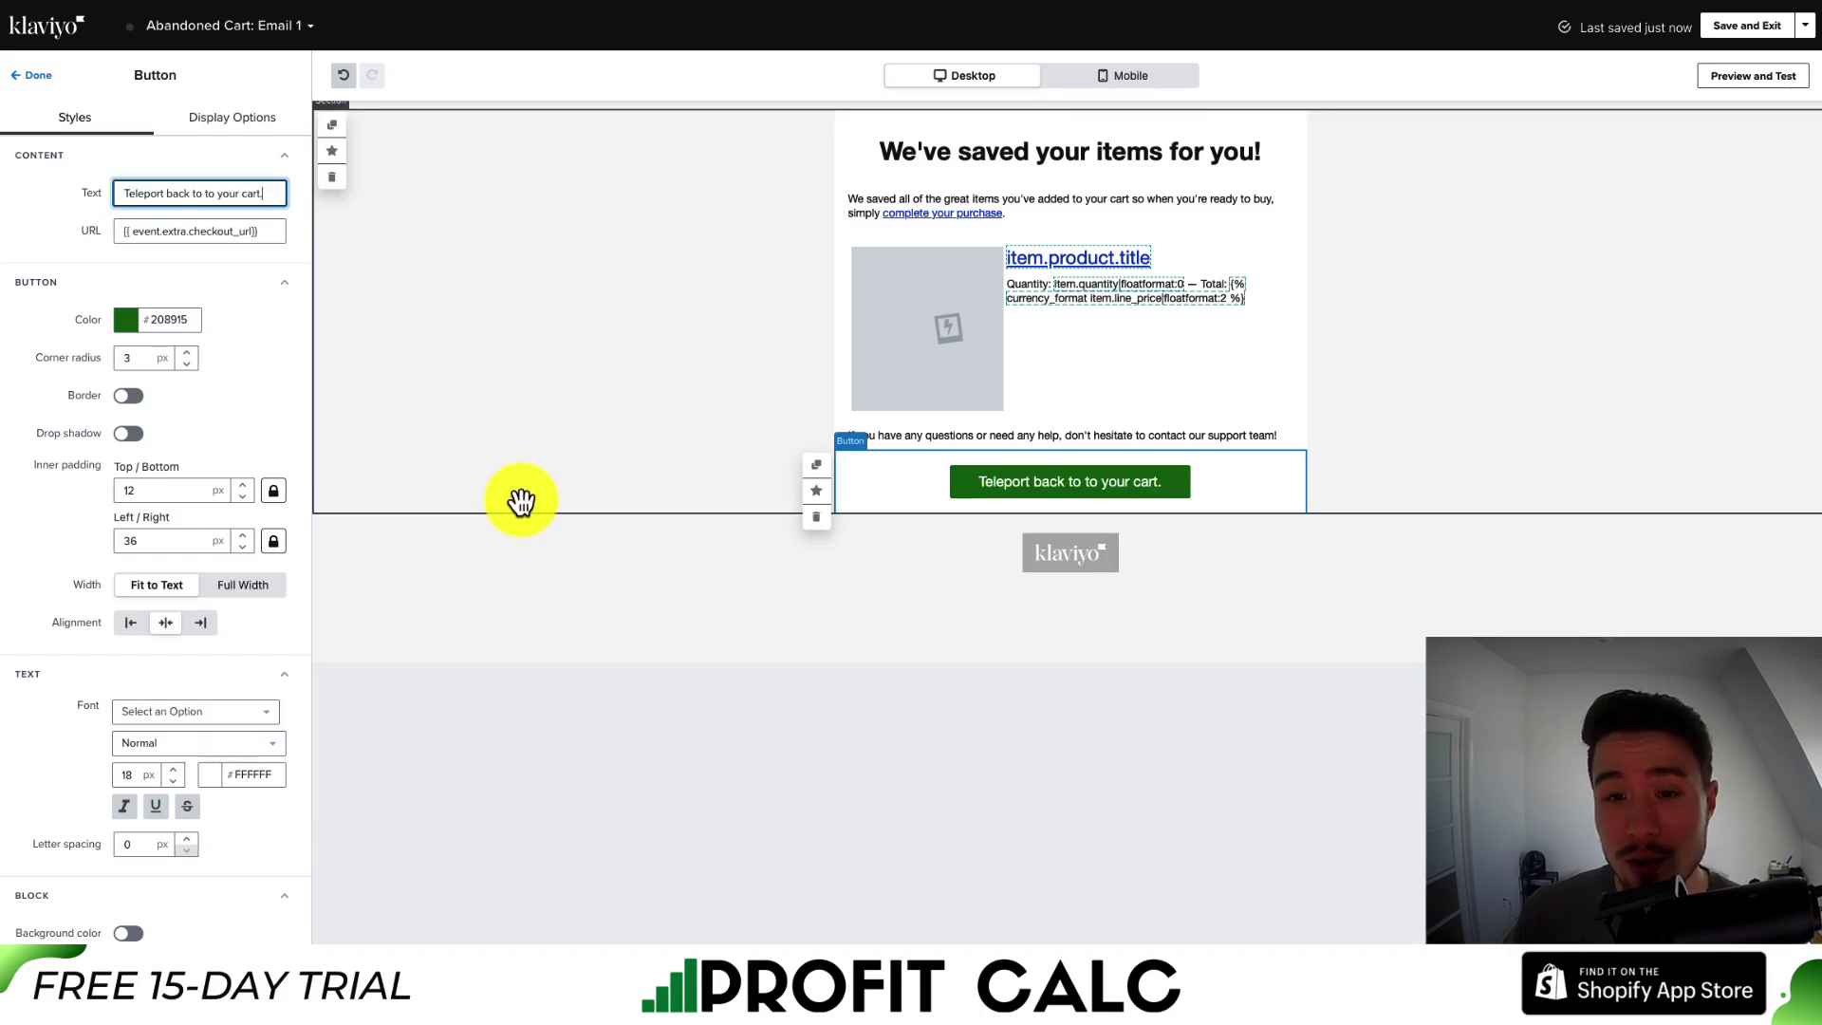
click(562, 642)
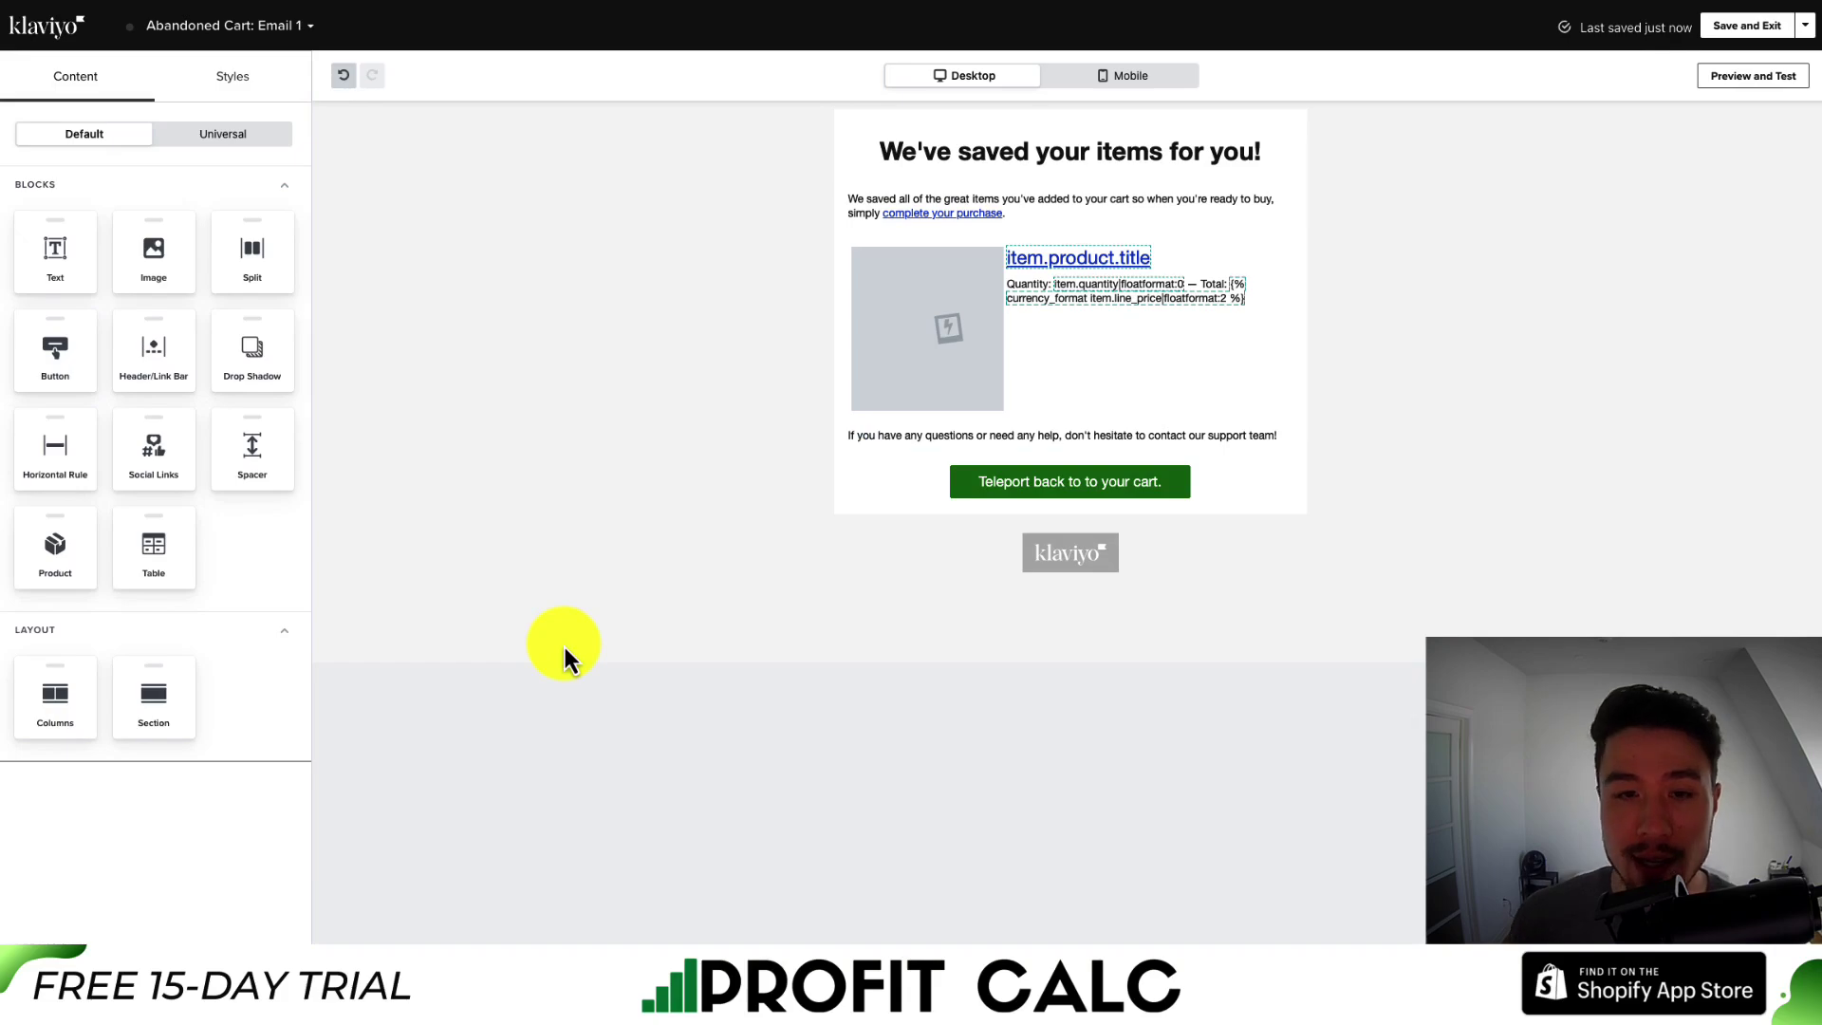
Replace the intro's first sentence with 'We've reserverd your items for 24 hours, don't miss out and grab this deal'.
click(949, 205)
key(BackSpace)
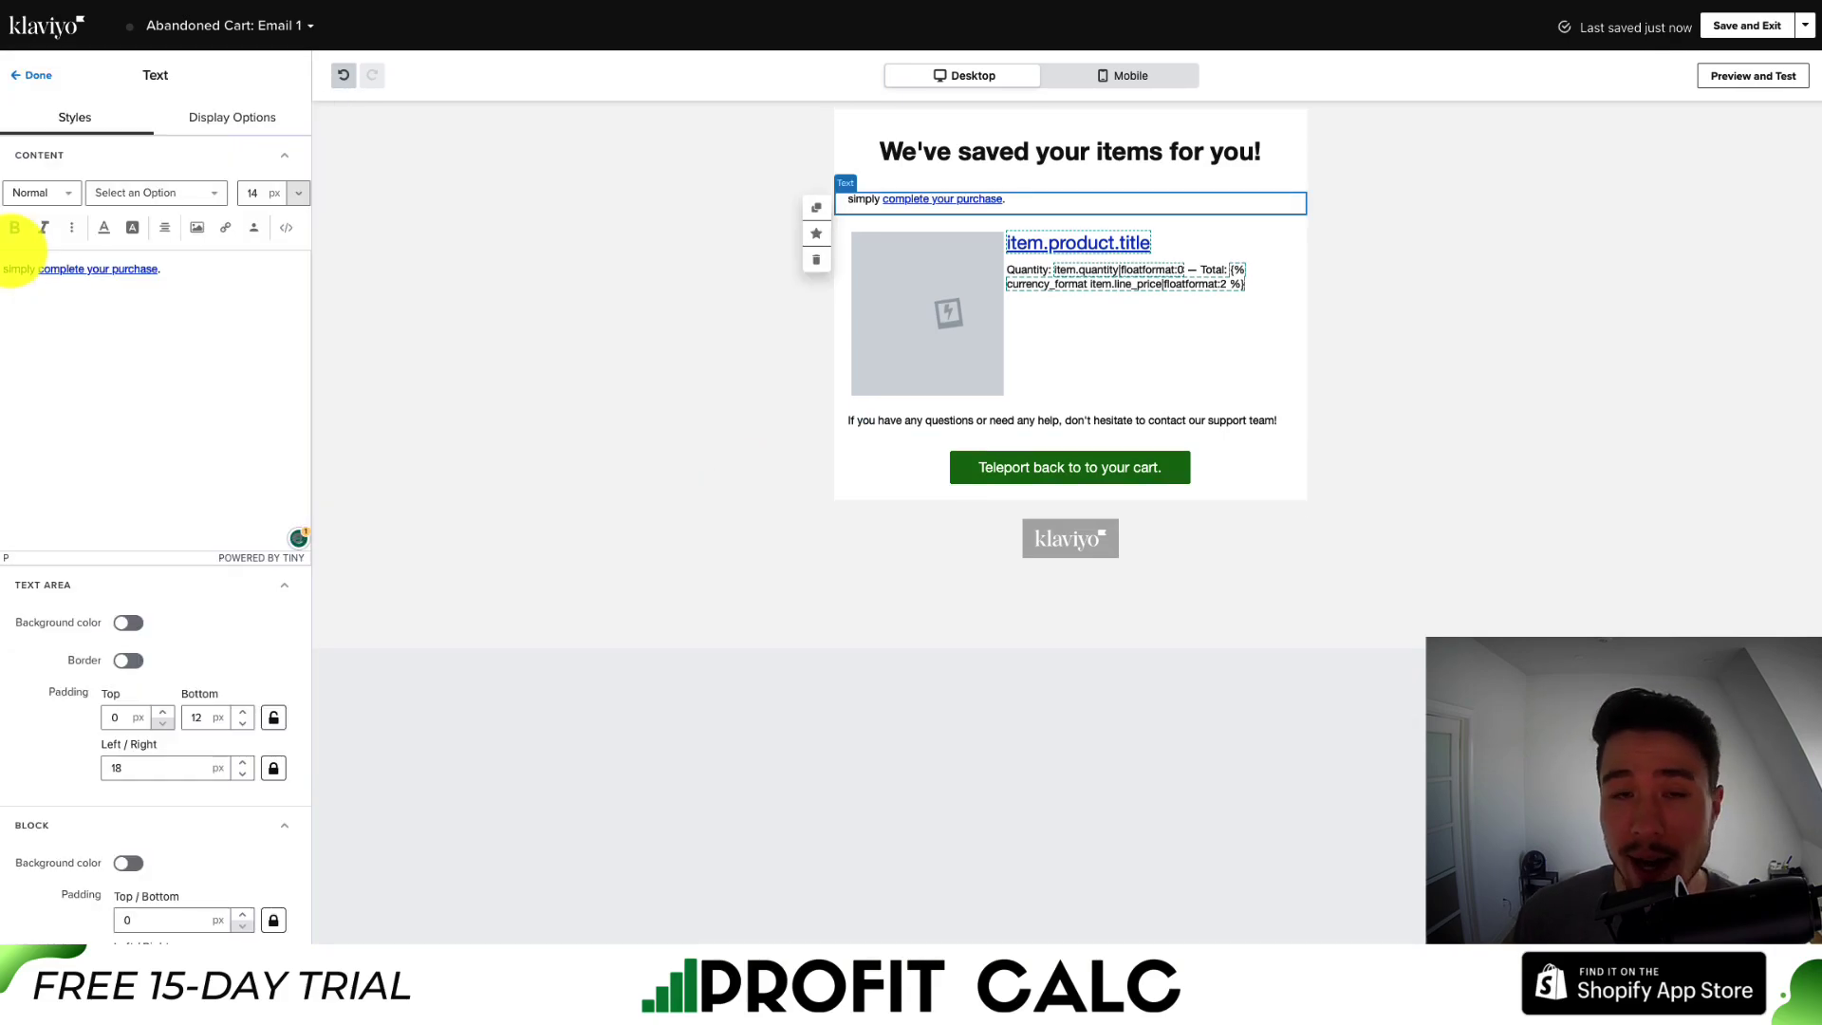
text(We've reserverd your items )
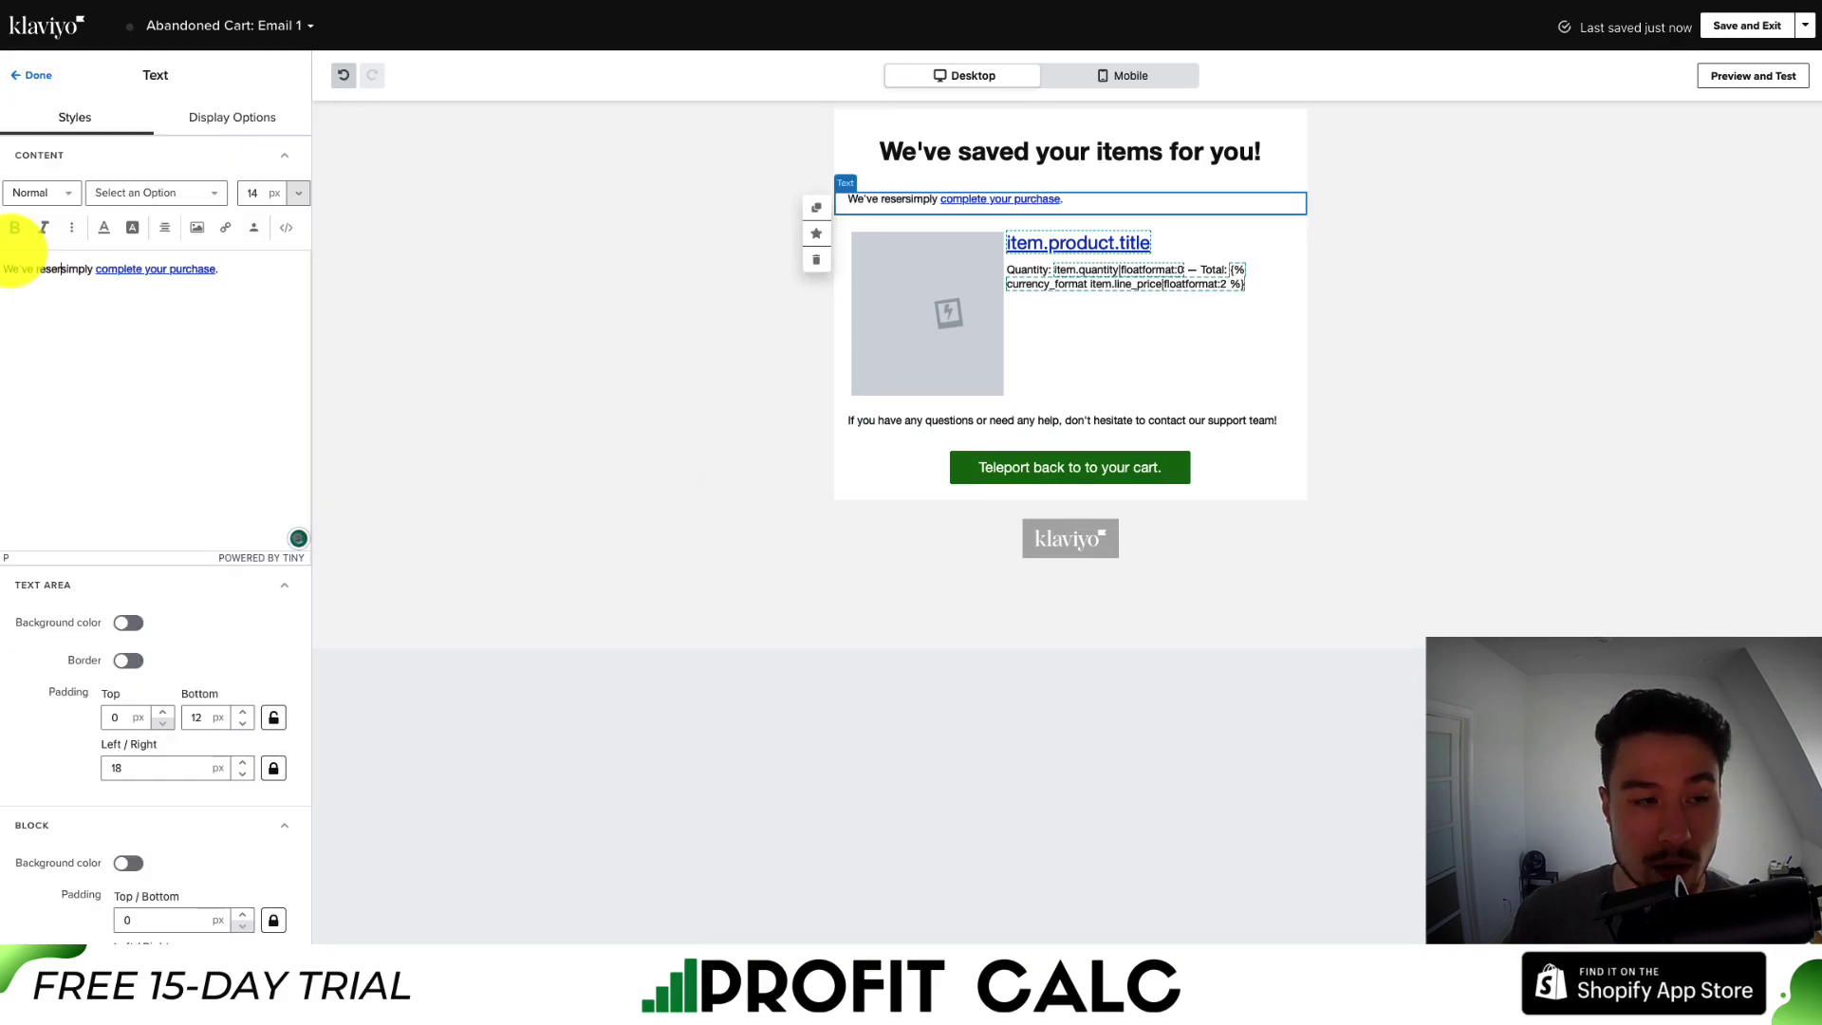
text(for 24 hours, don't miss out )
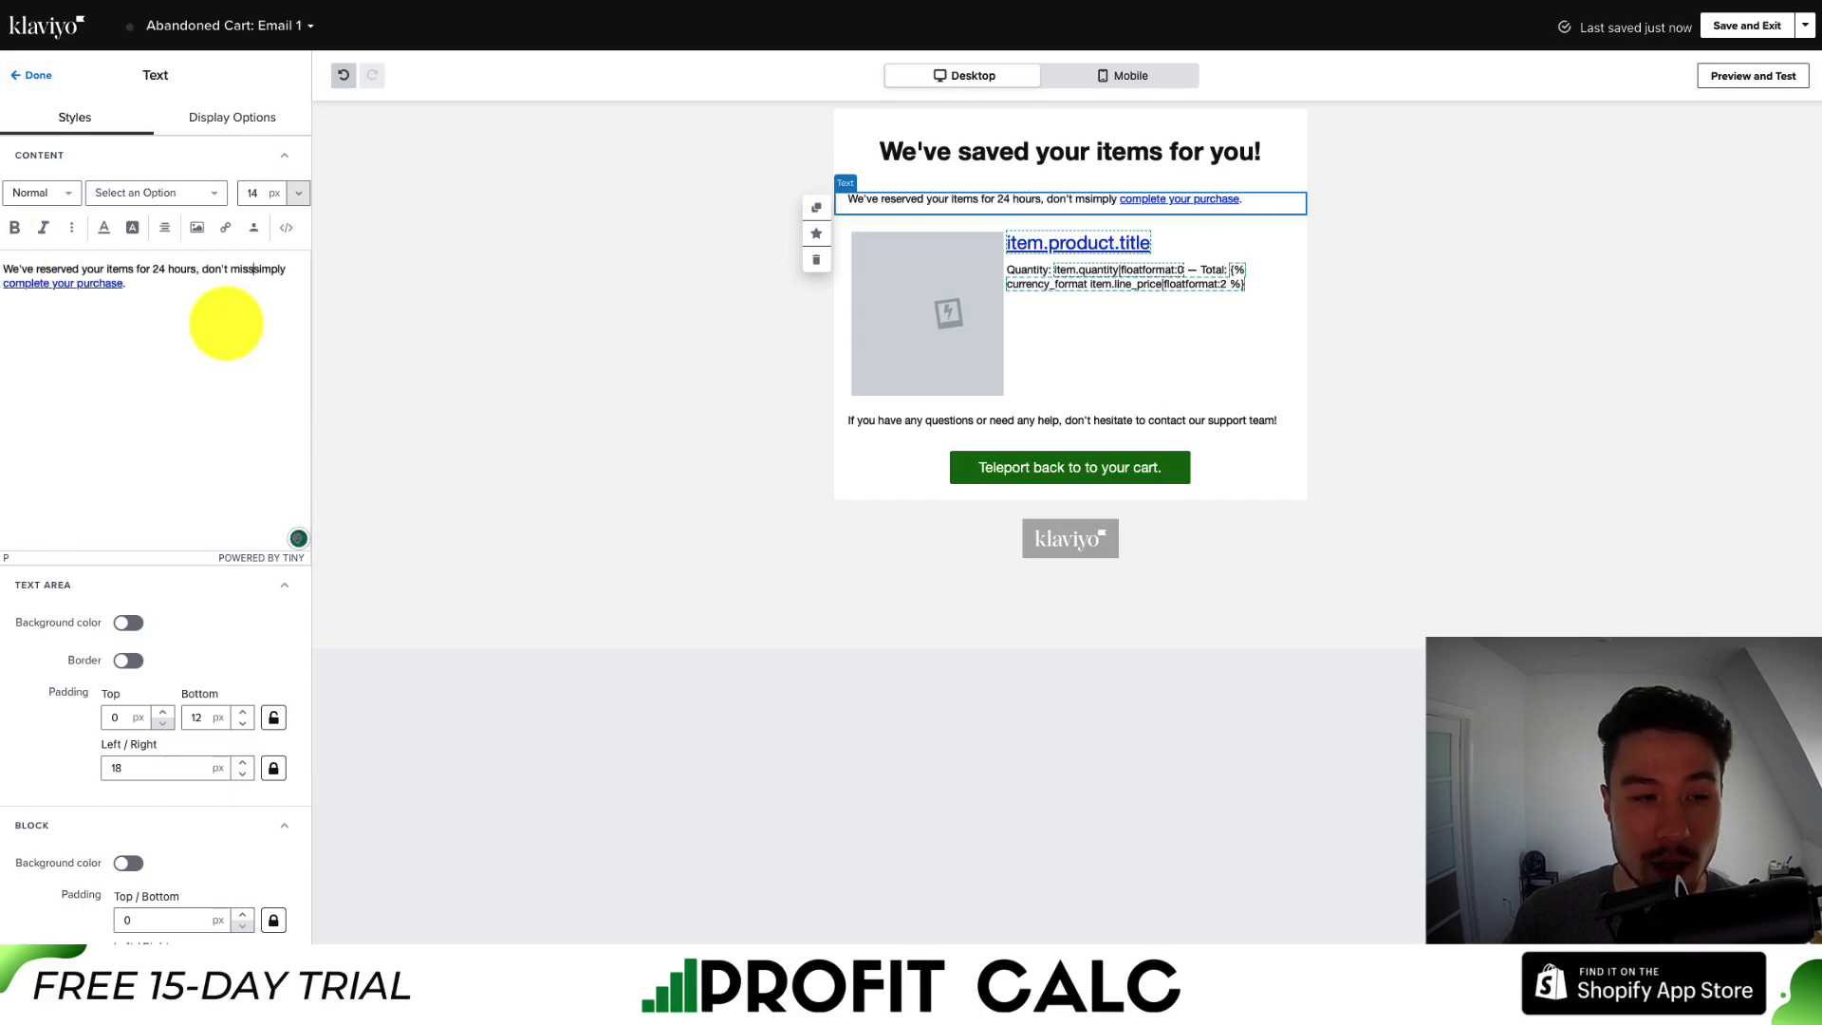
text(and grab this deal)
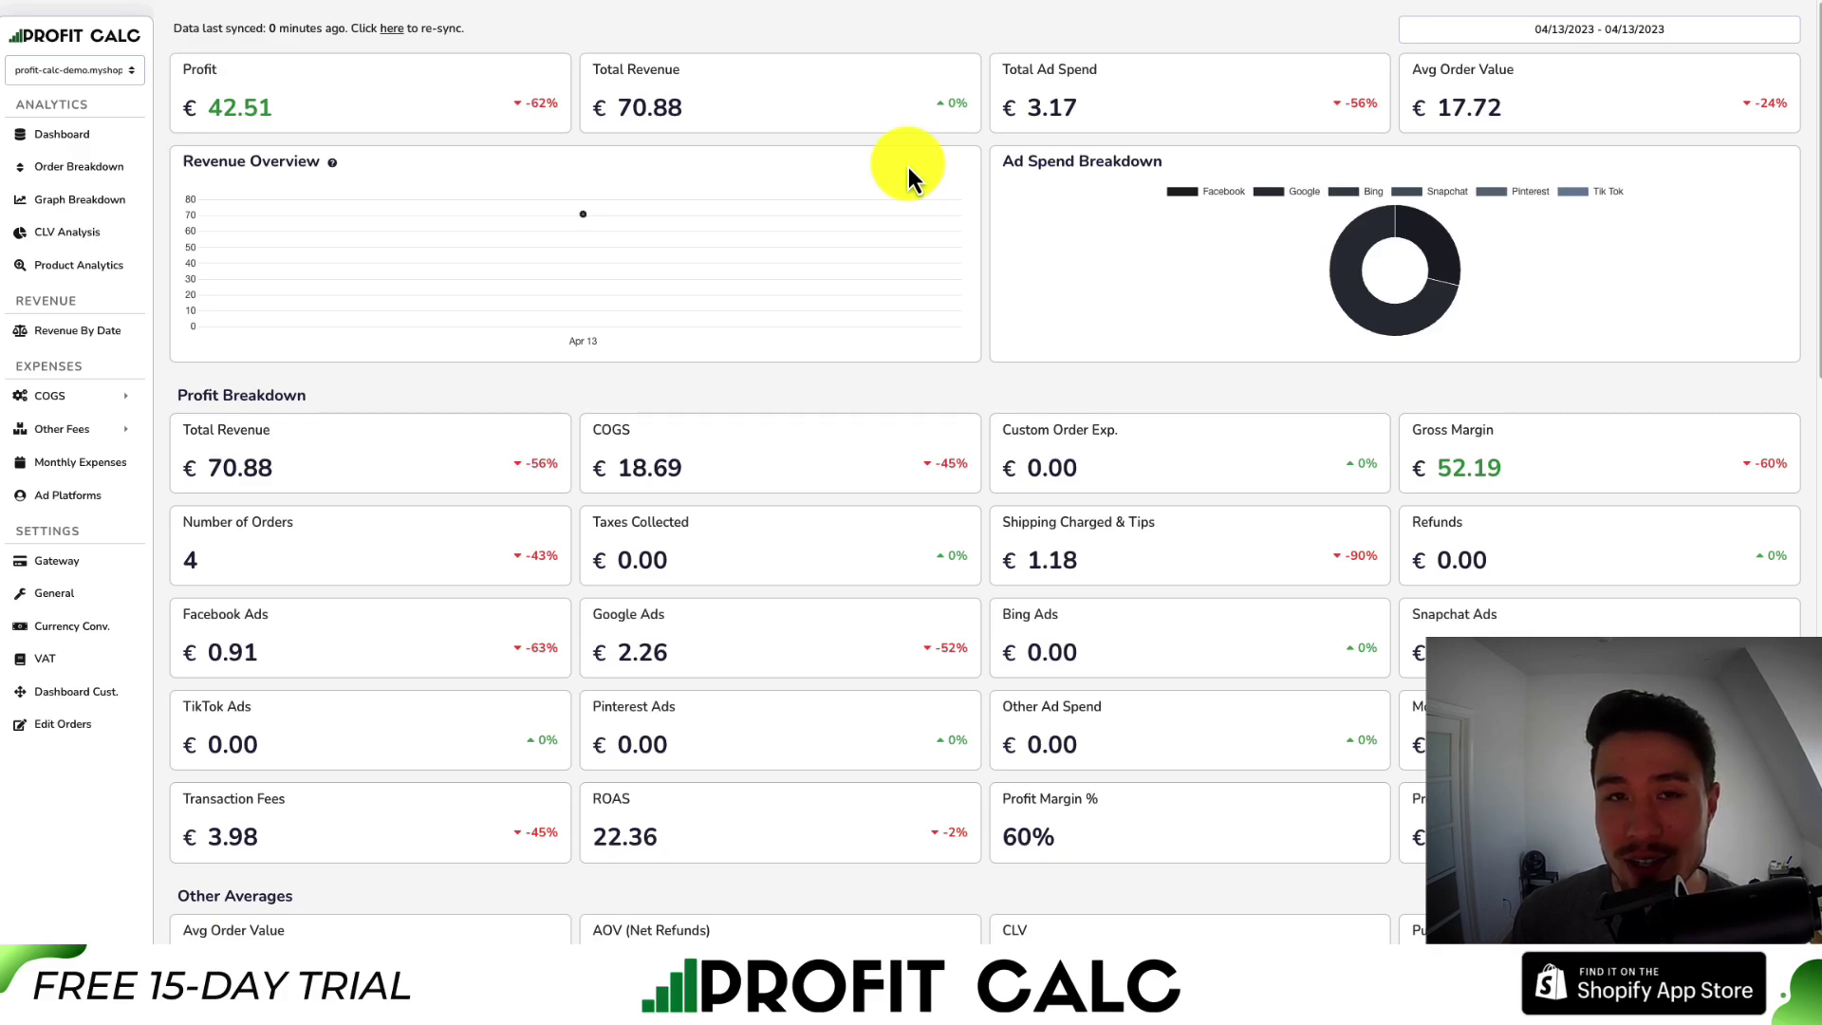
Switch the Profit Calc dashboard to Last 7 Days, covering 04/07–04/13/2023.
click(1476, 30)
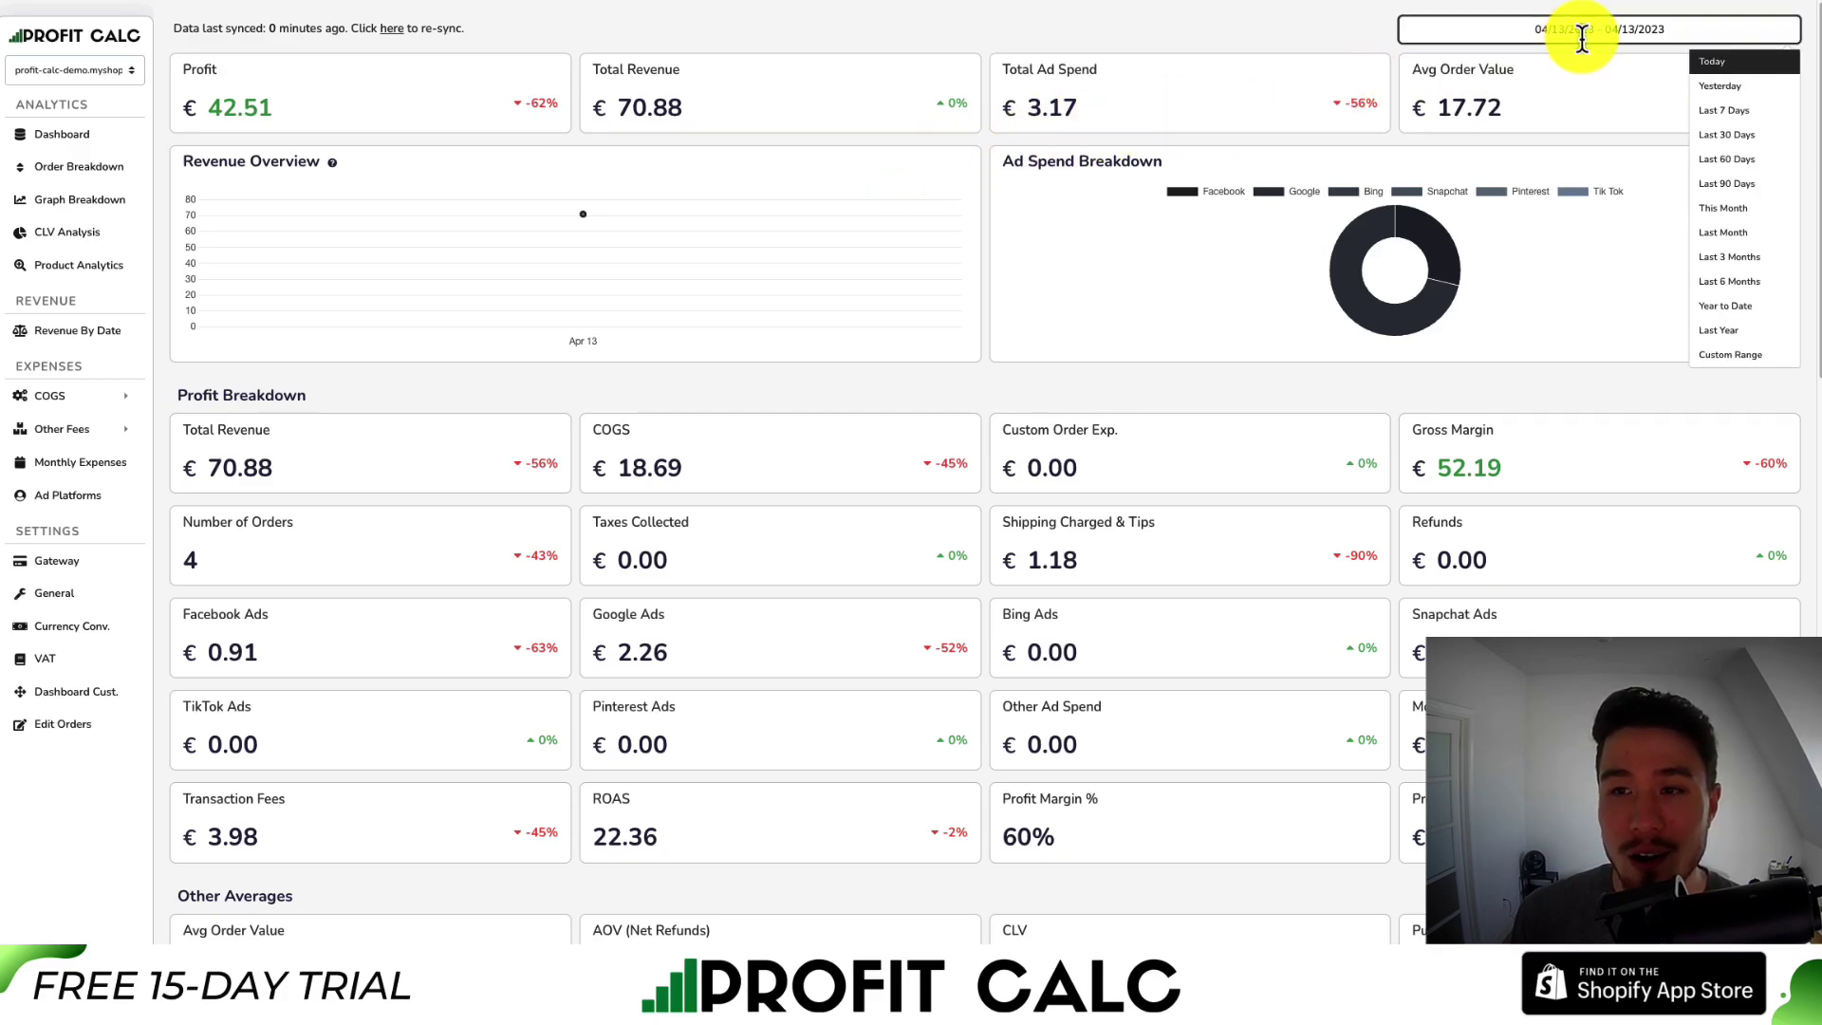
click(1699, 111)
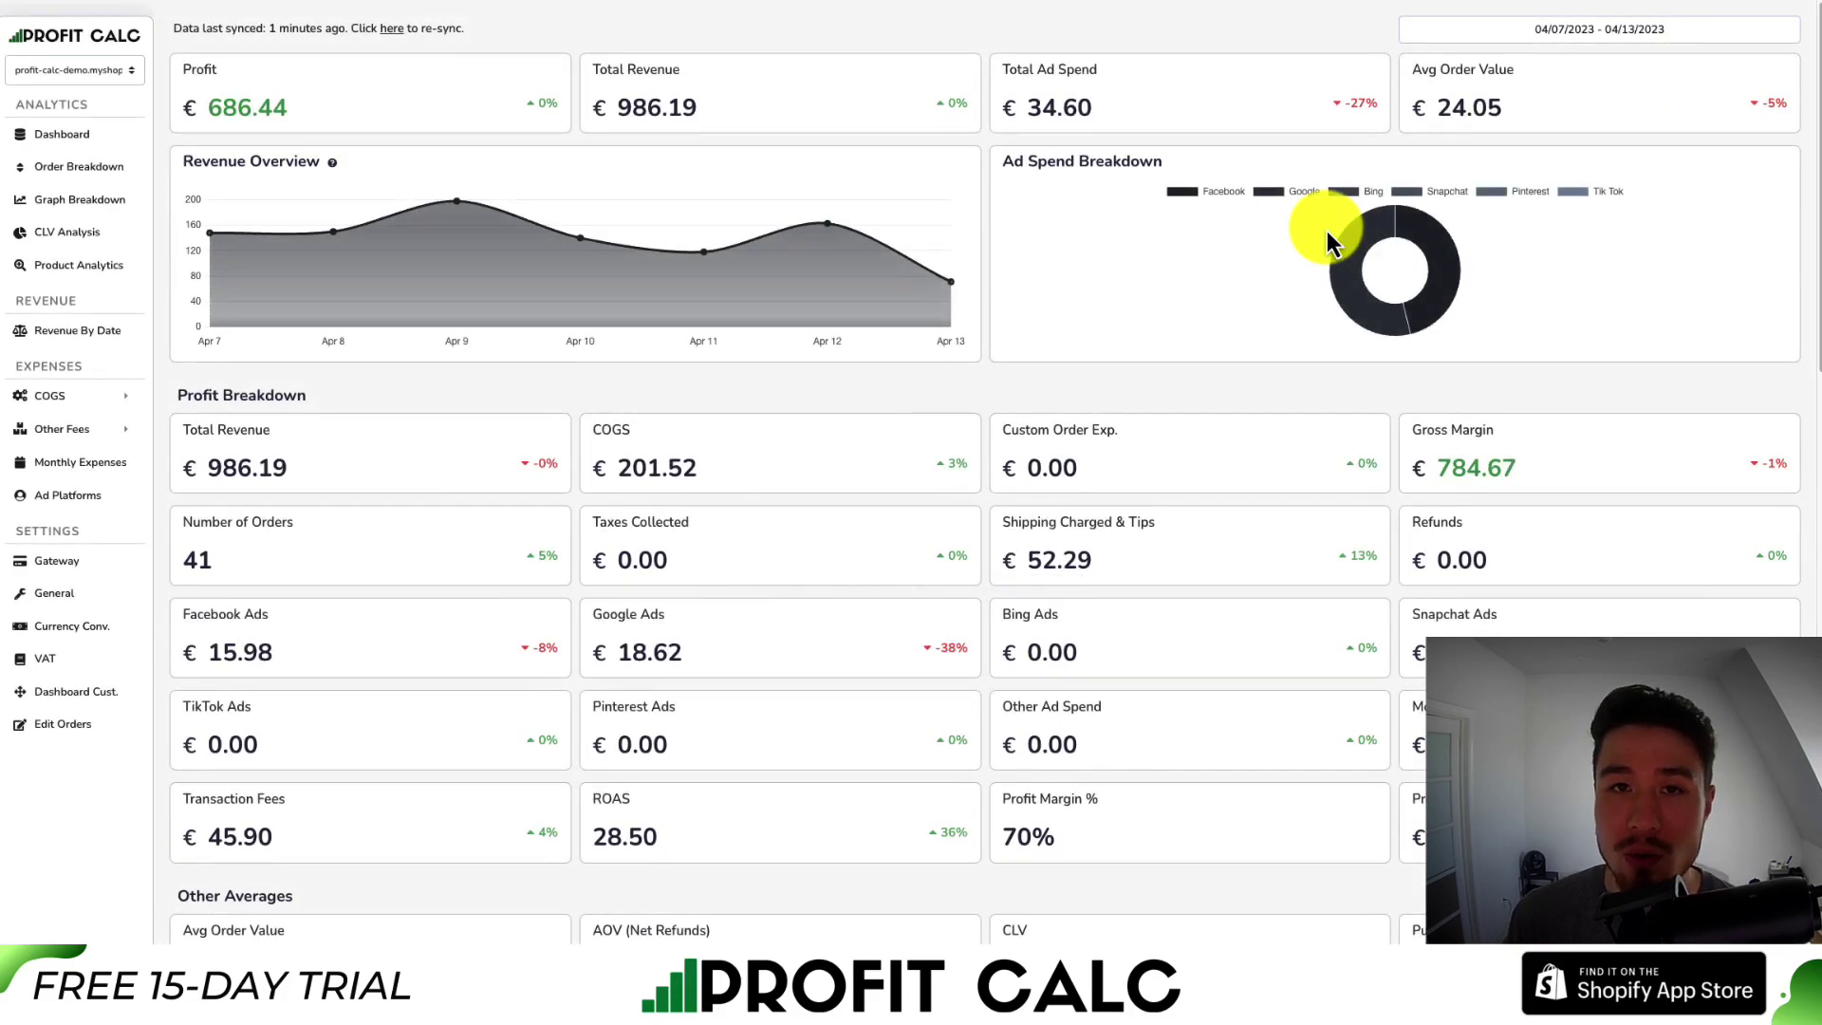
mouse_move(1431, 242)
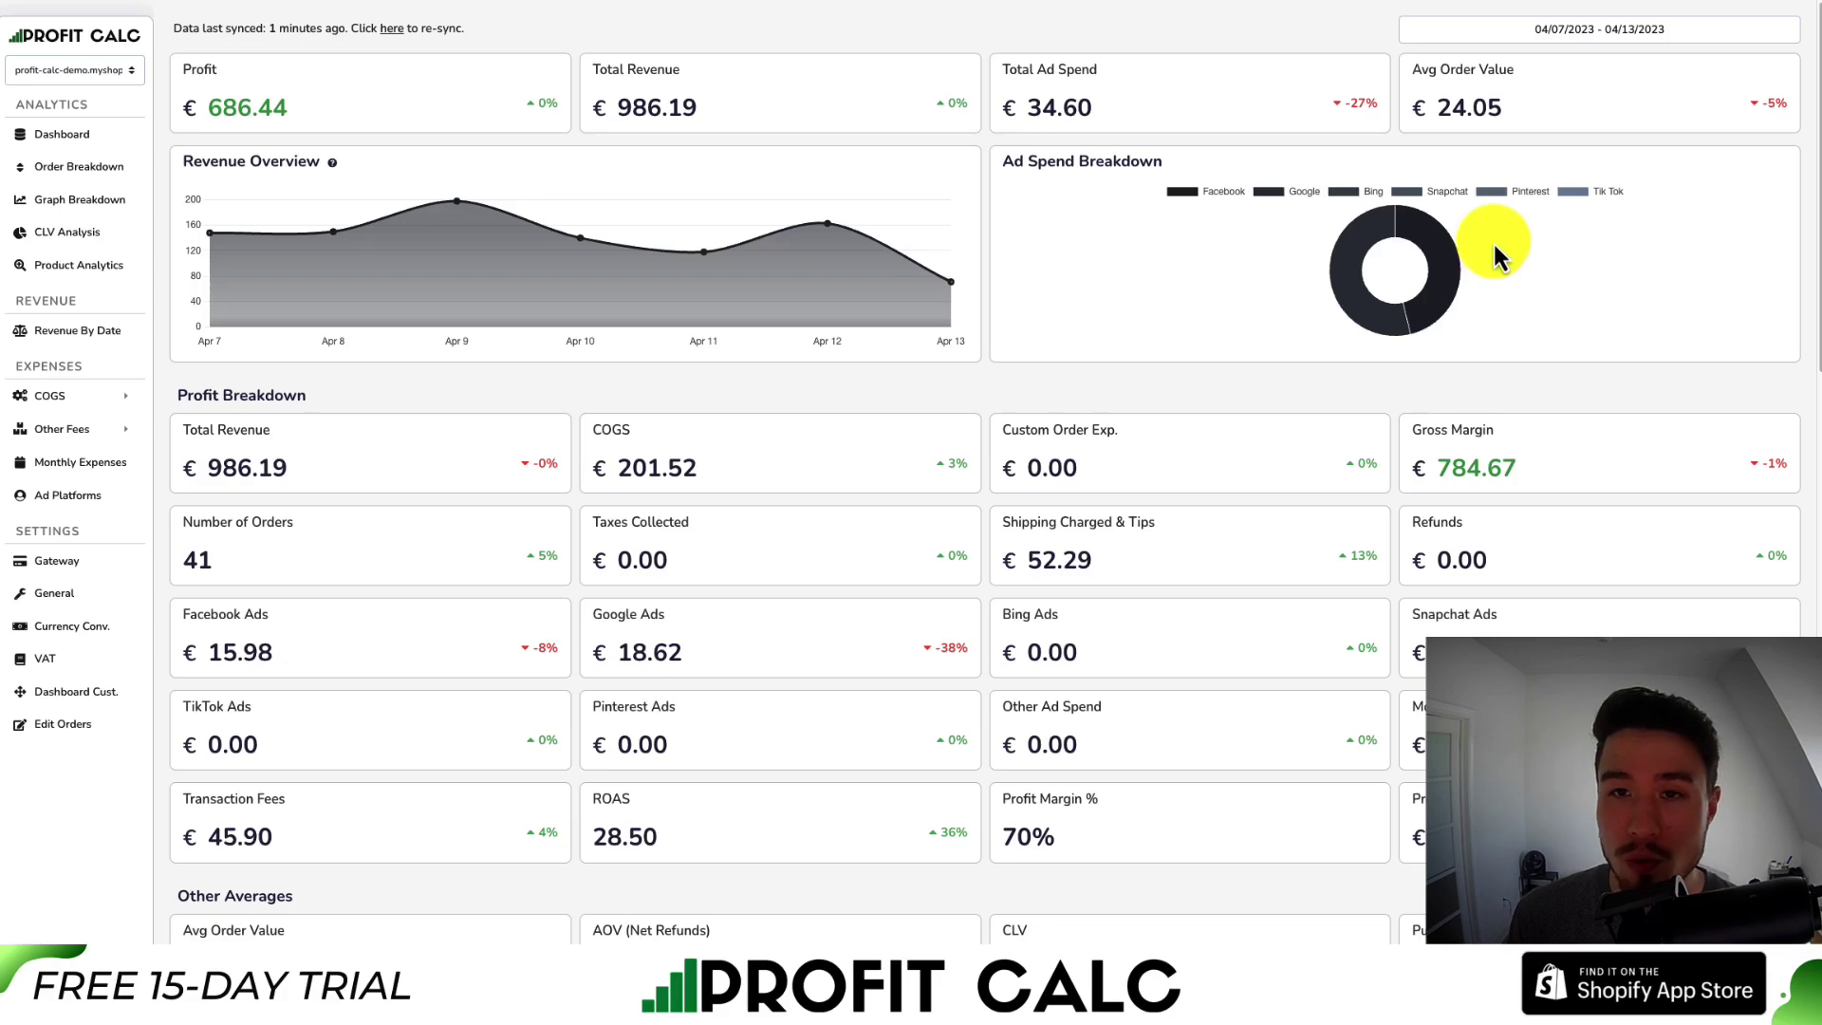
mouse_move(1817, 104)
mouse_down()
mouse_move(1815, 665)
mouse_move(1812, 90)
mouse_up()
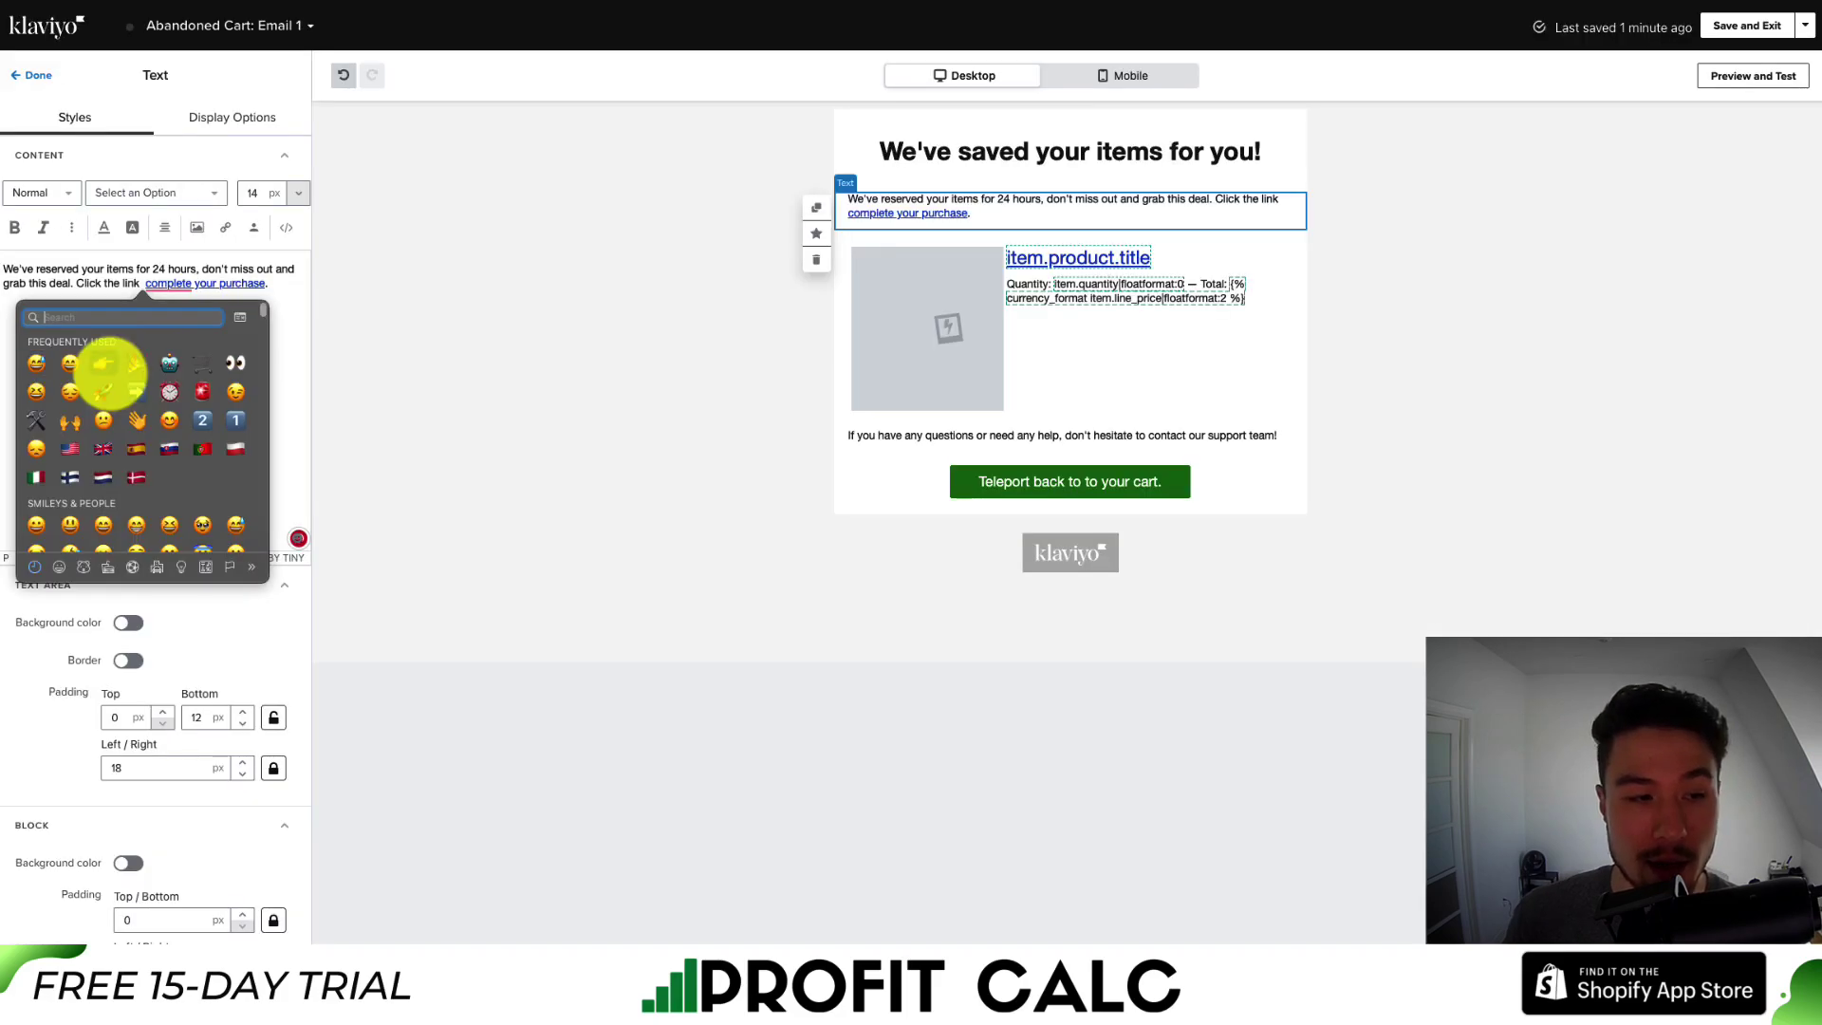
Add the 👉 emoji before the purchase link and check the mobile and desktop previews.
click(111, 385)
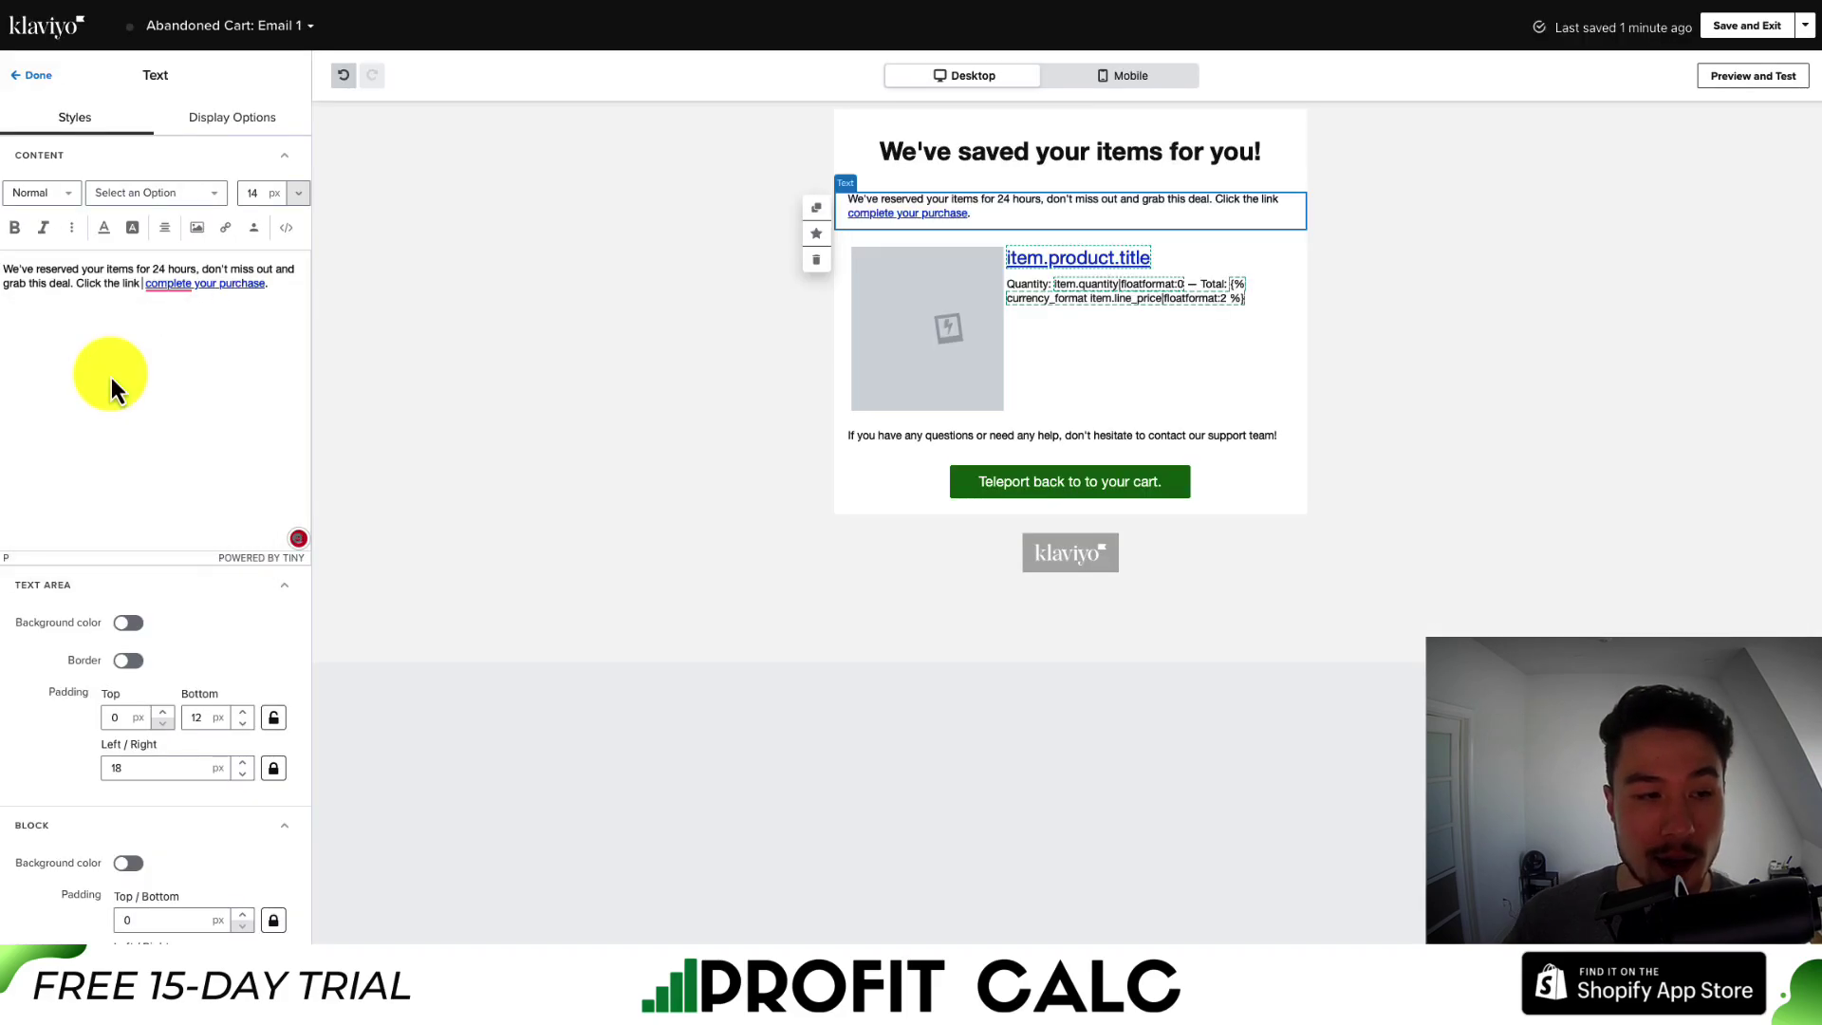
click(630, 338)
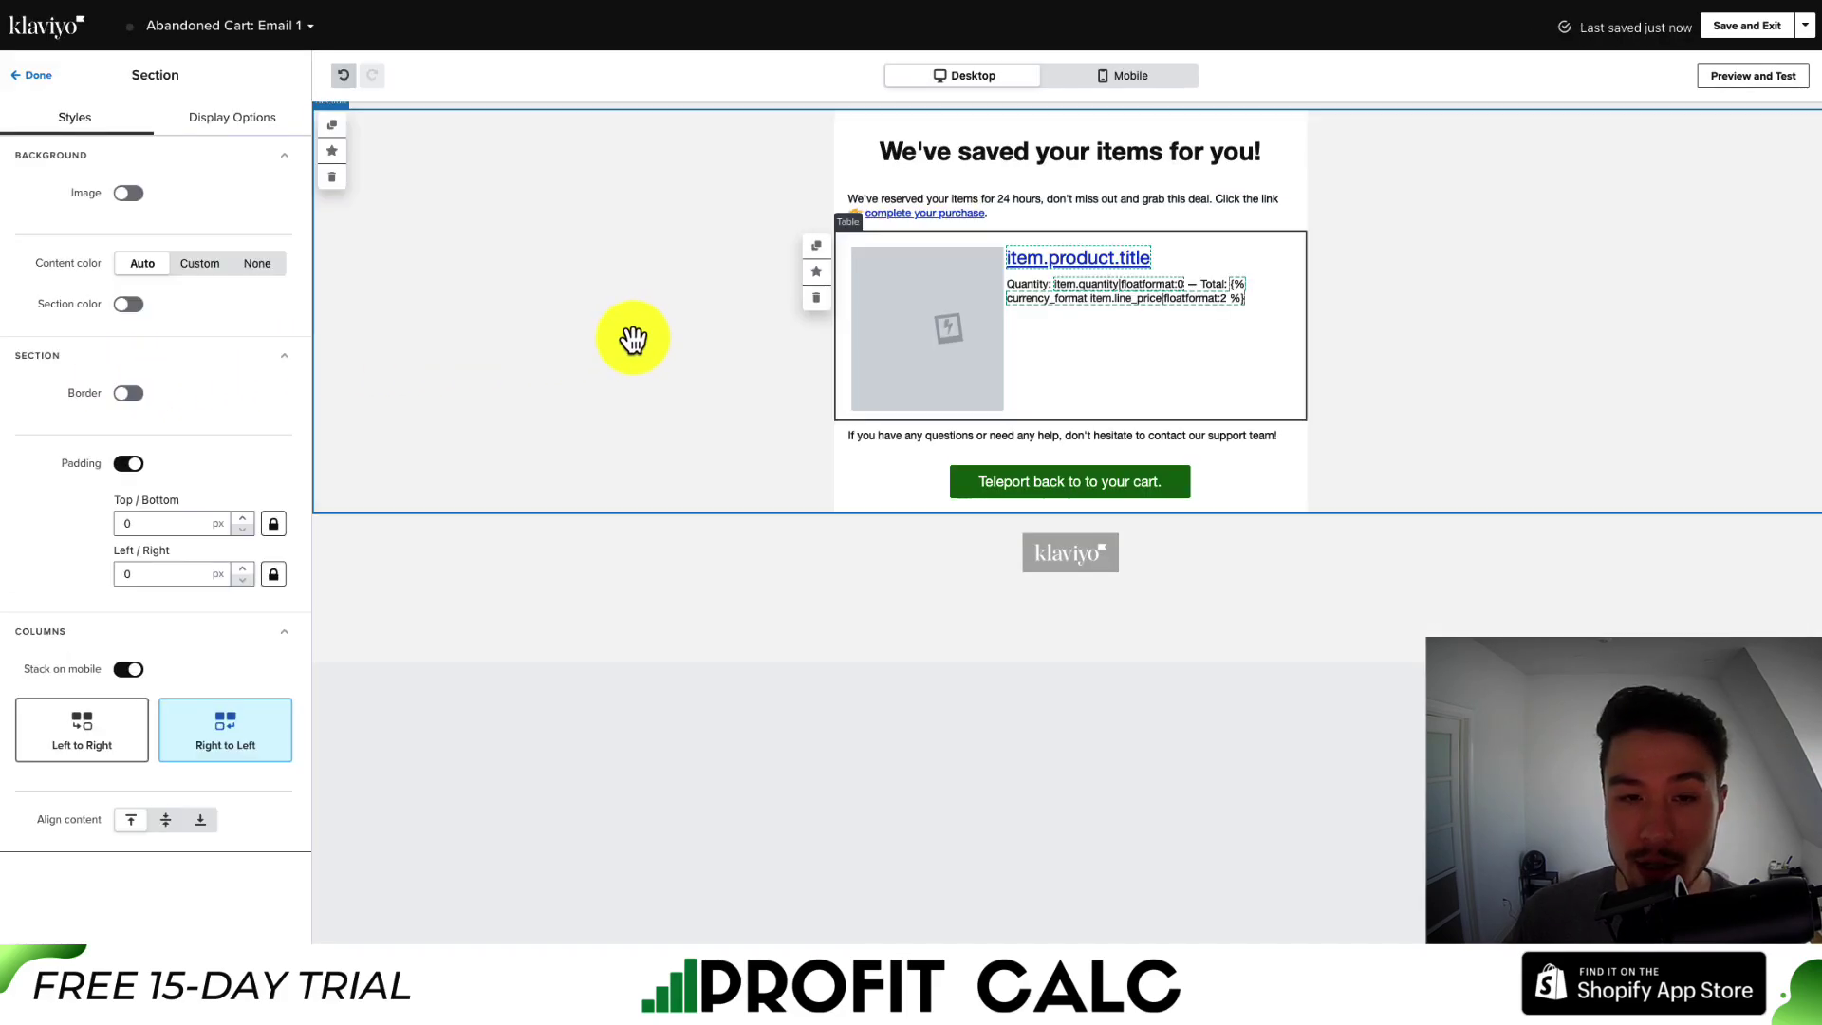
click(1118, 85)
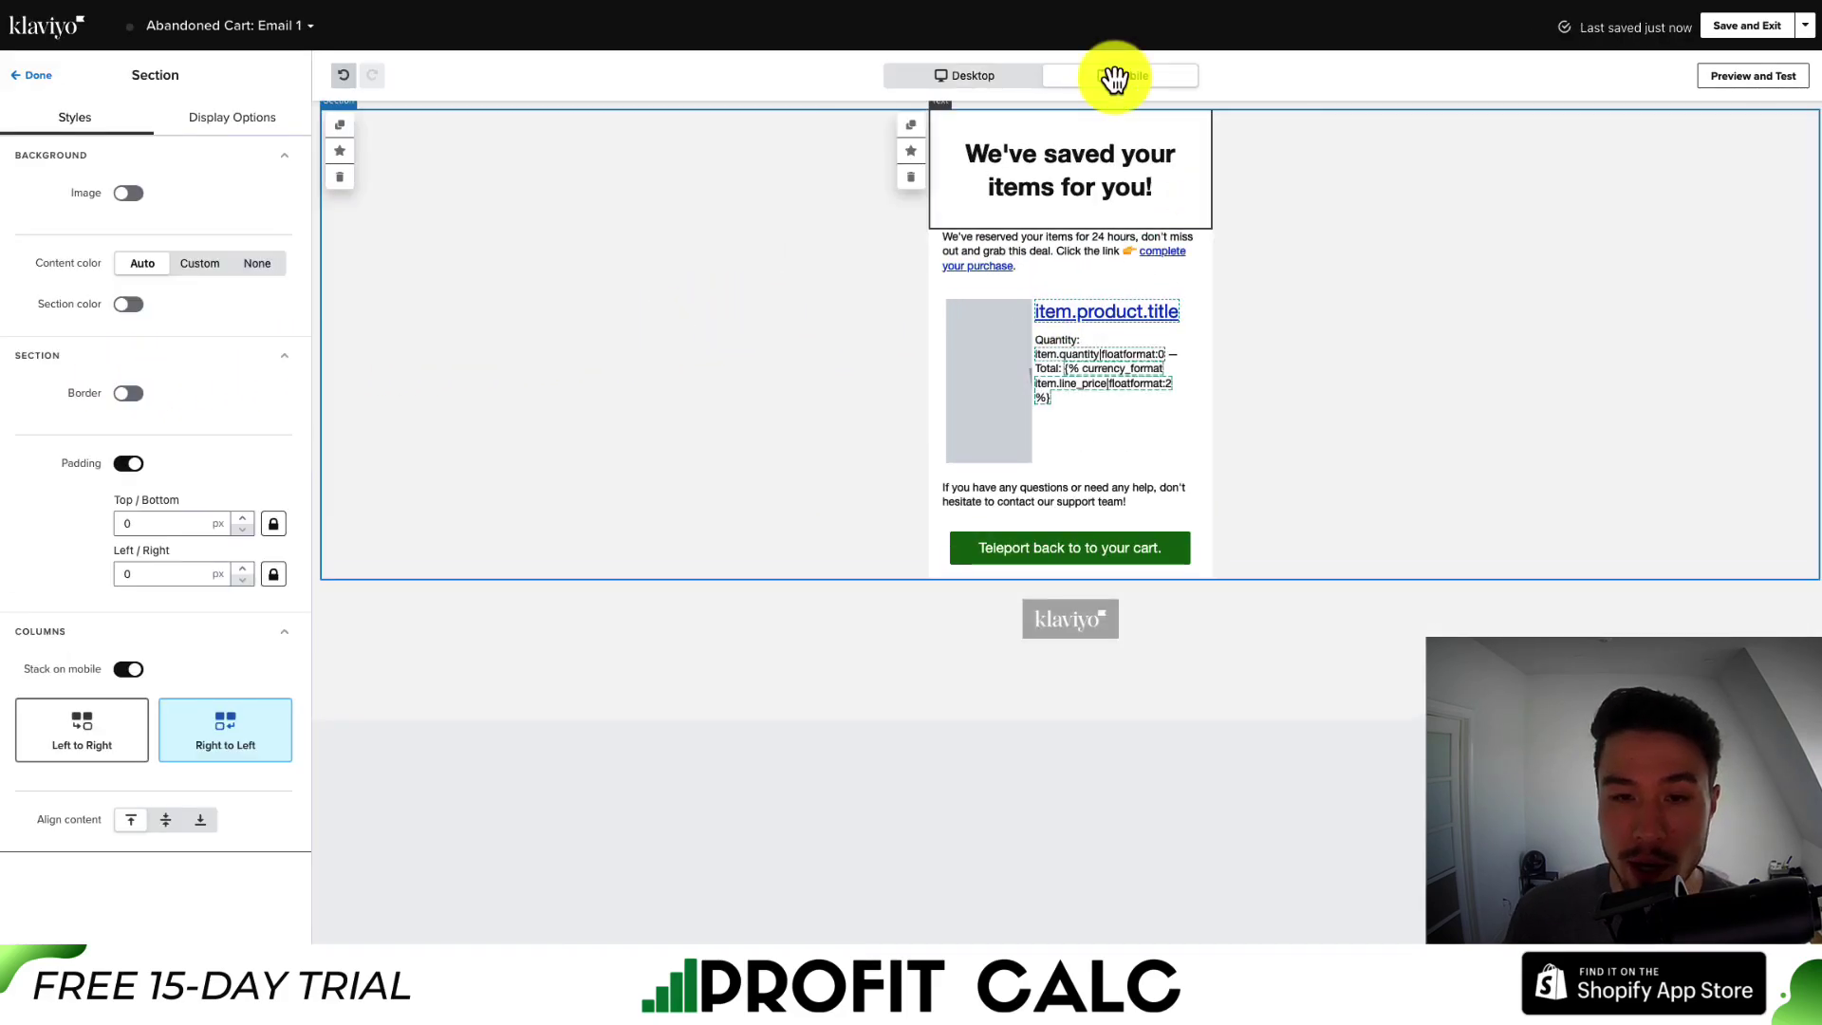
click(1020, 77)
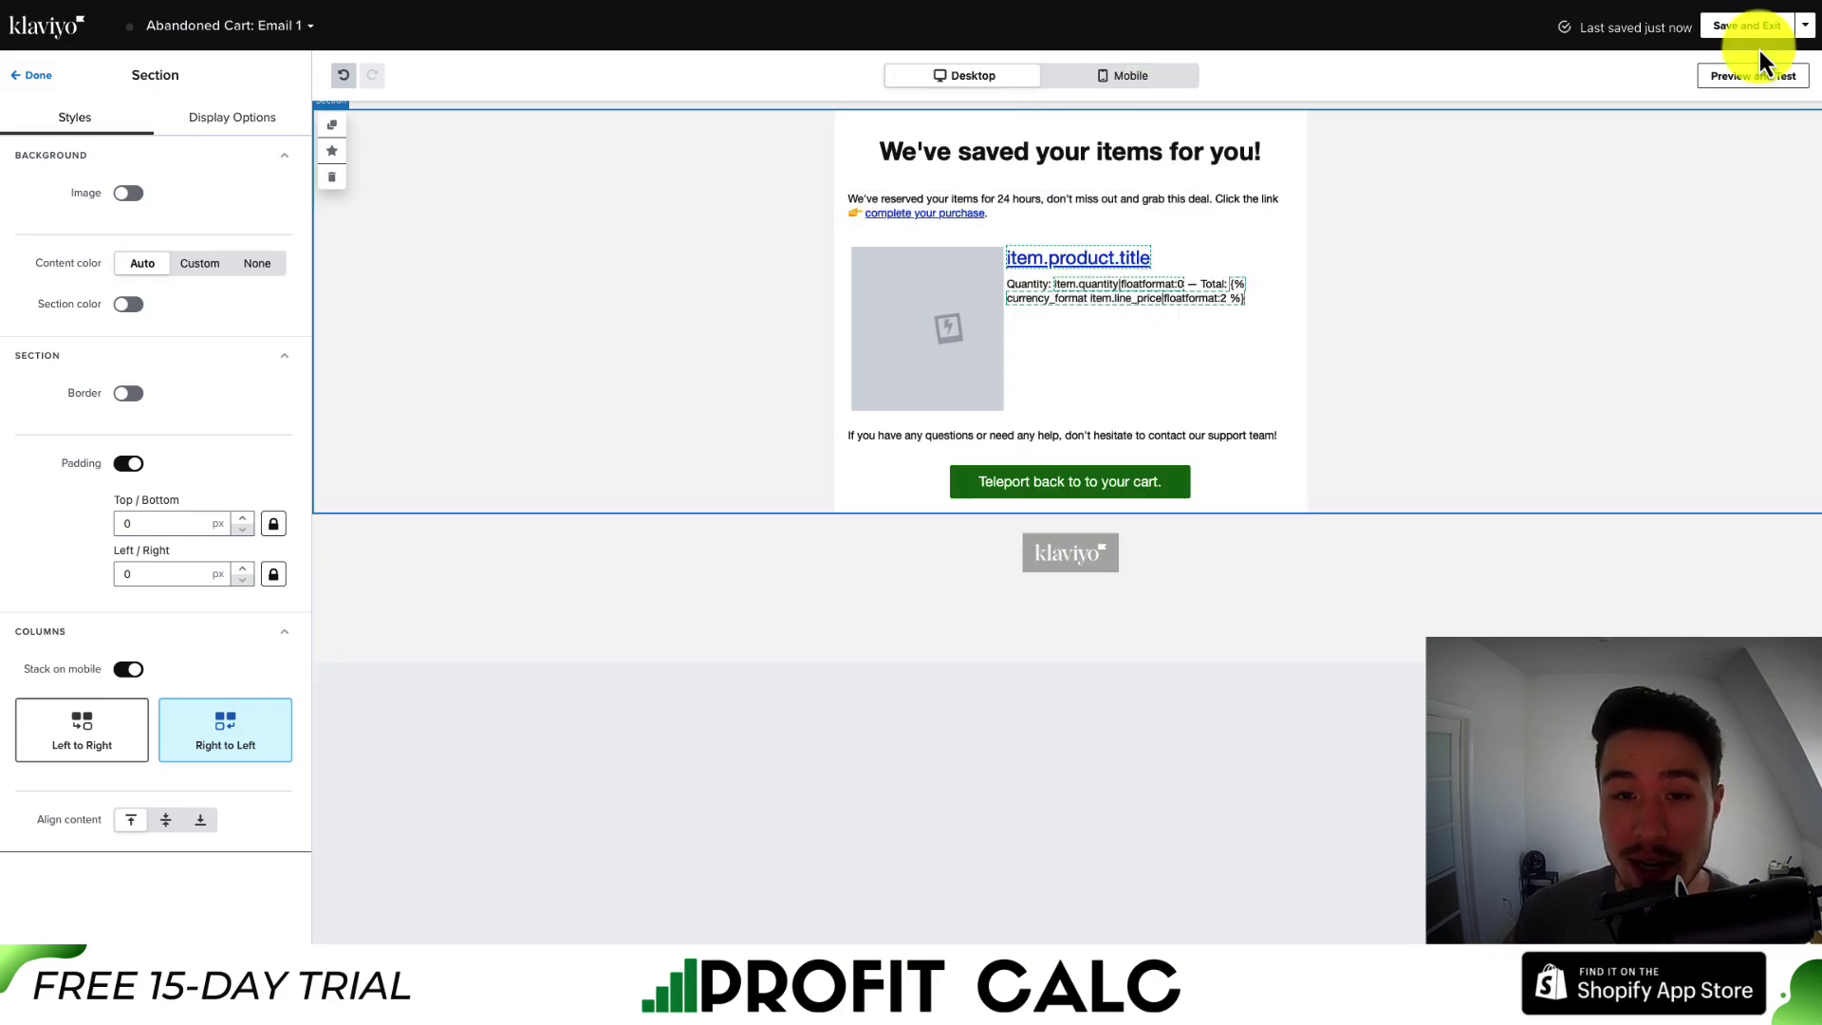
Save Email 1 and add a 1-day wait after Email 2.
click(1765, 29)
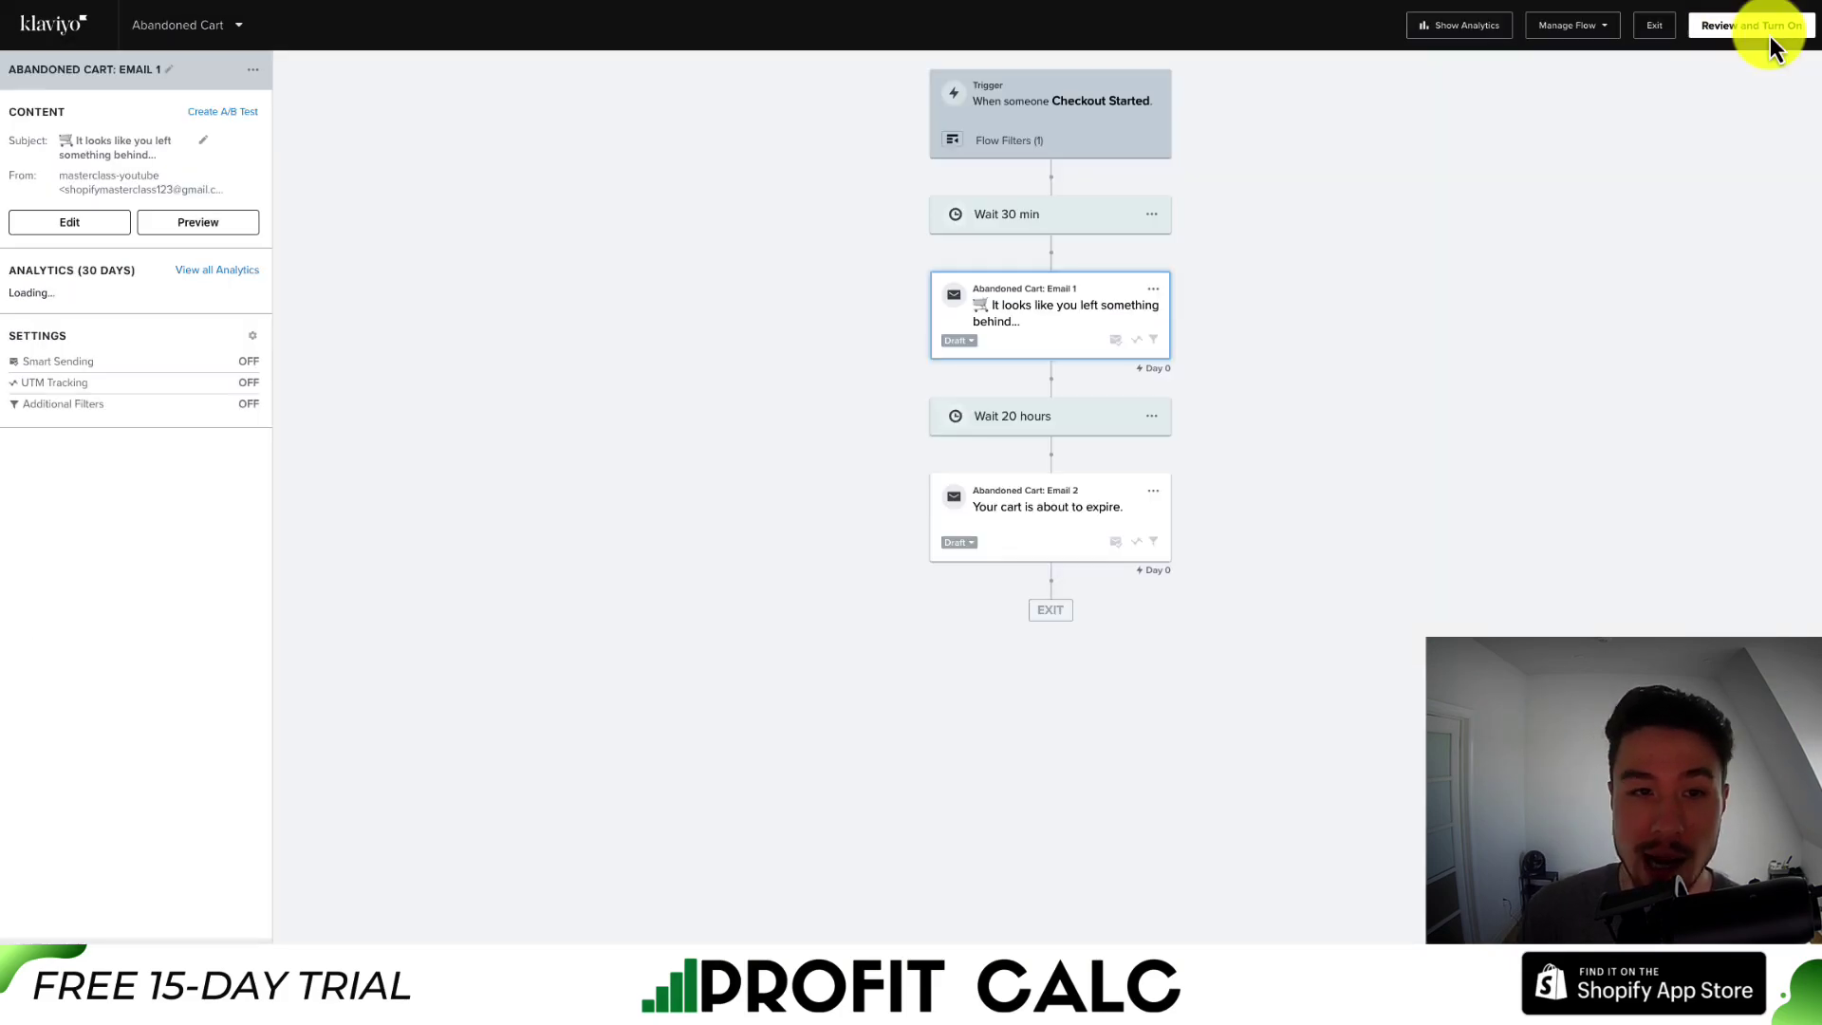
click(1245, 384)
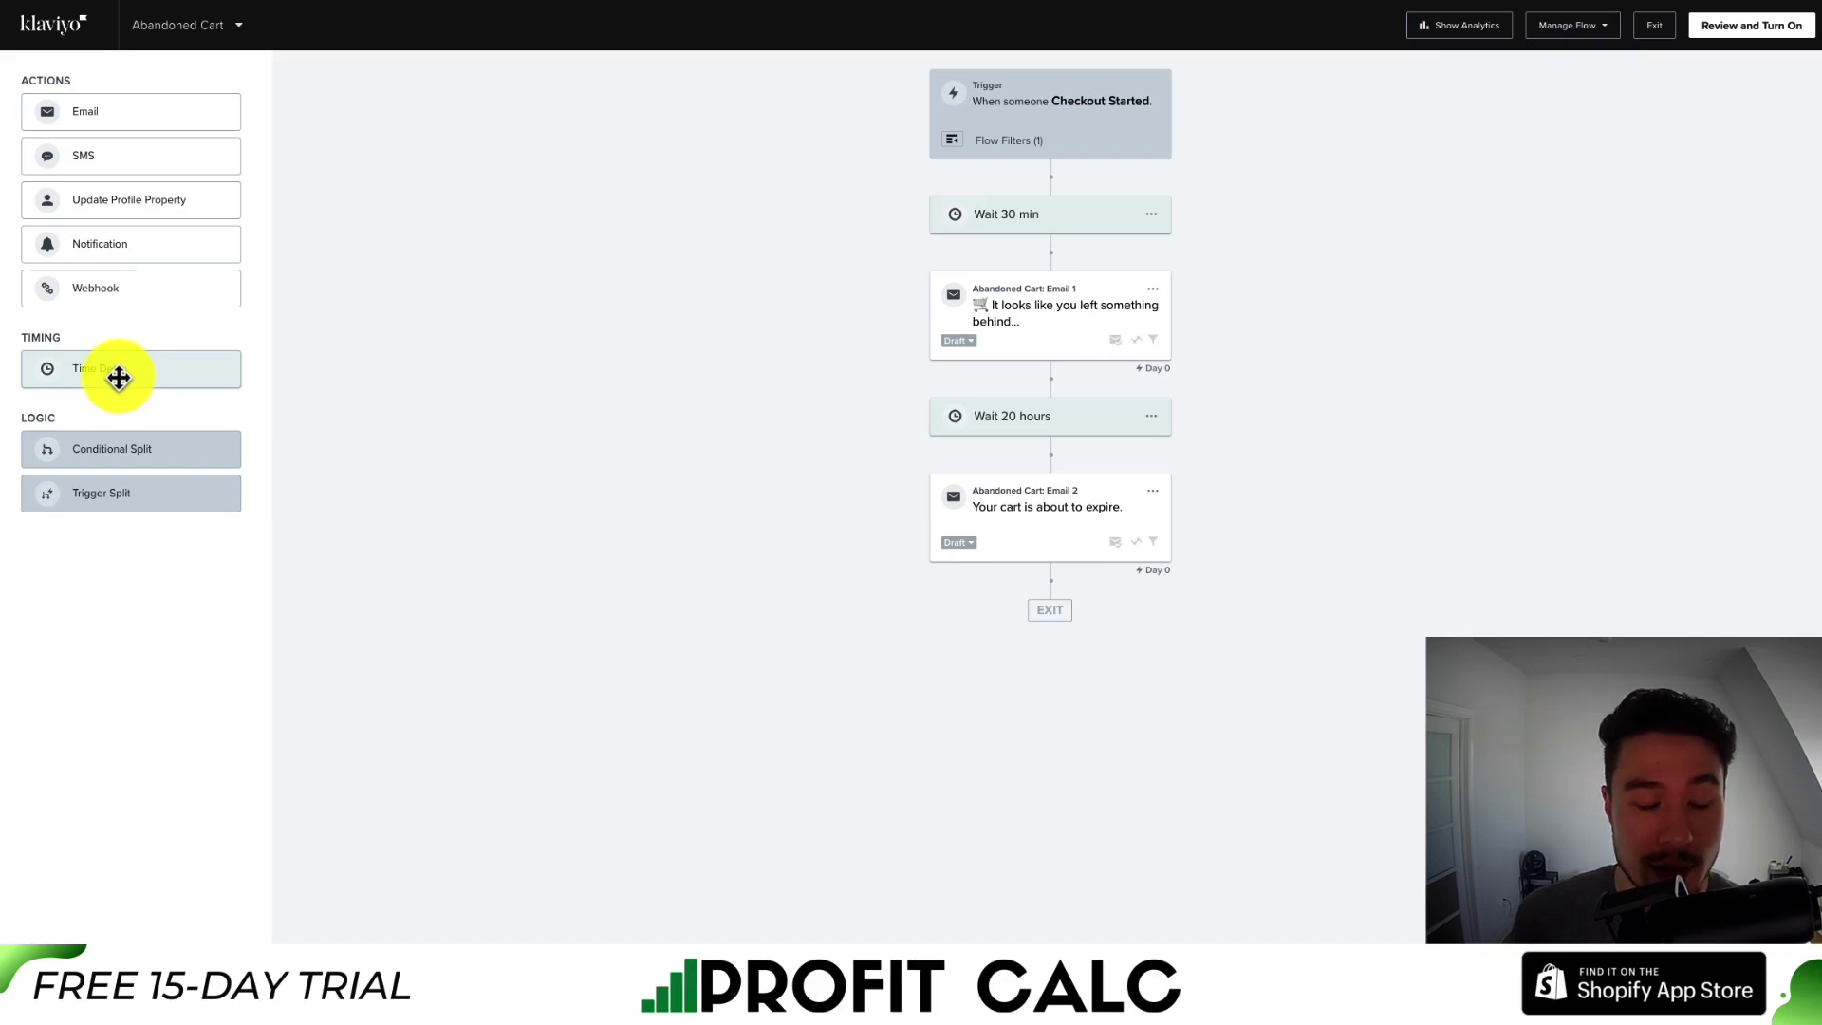
drag(122, 374, 1059, 592)
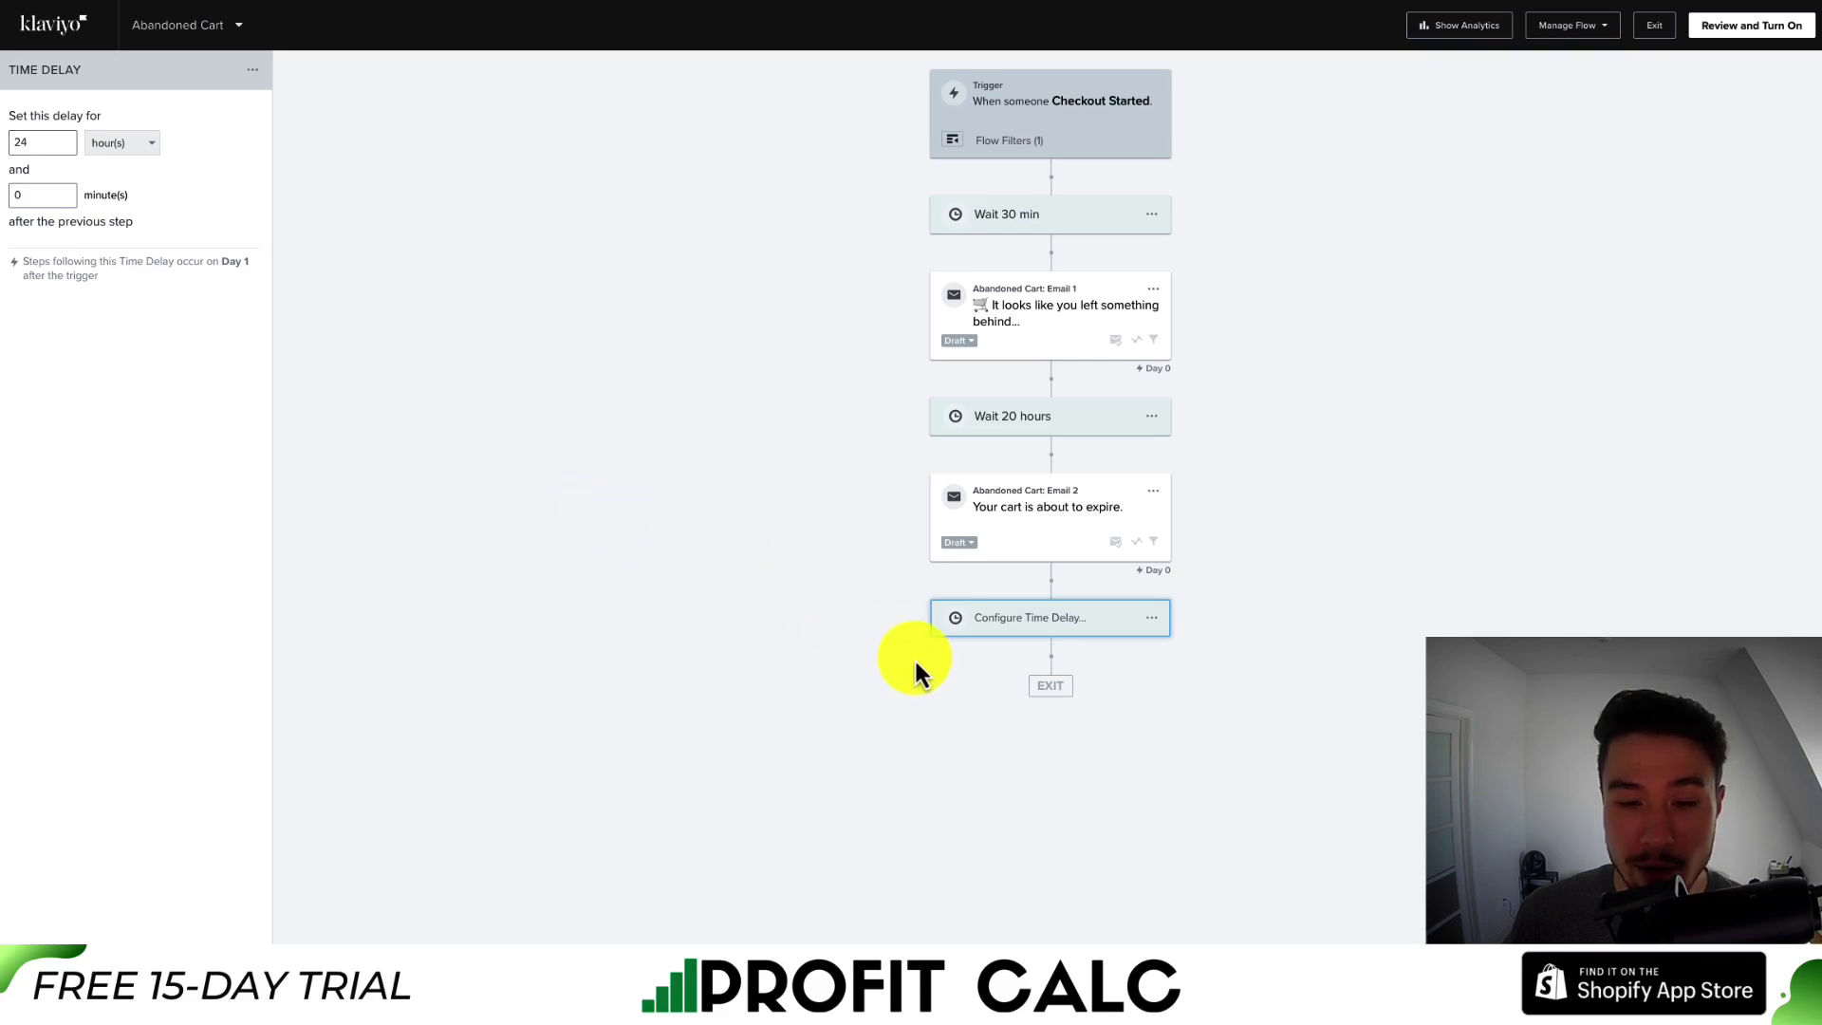
click(835, 528)
Change the wait before Email 2 from 20 hours to 12 hours.
click(989, 423)
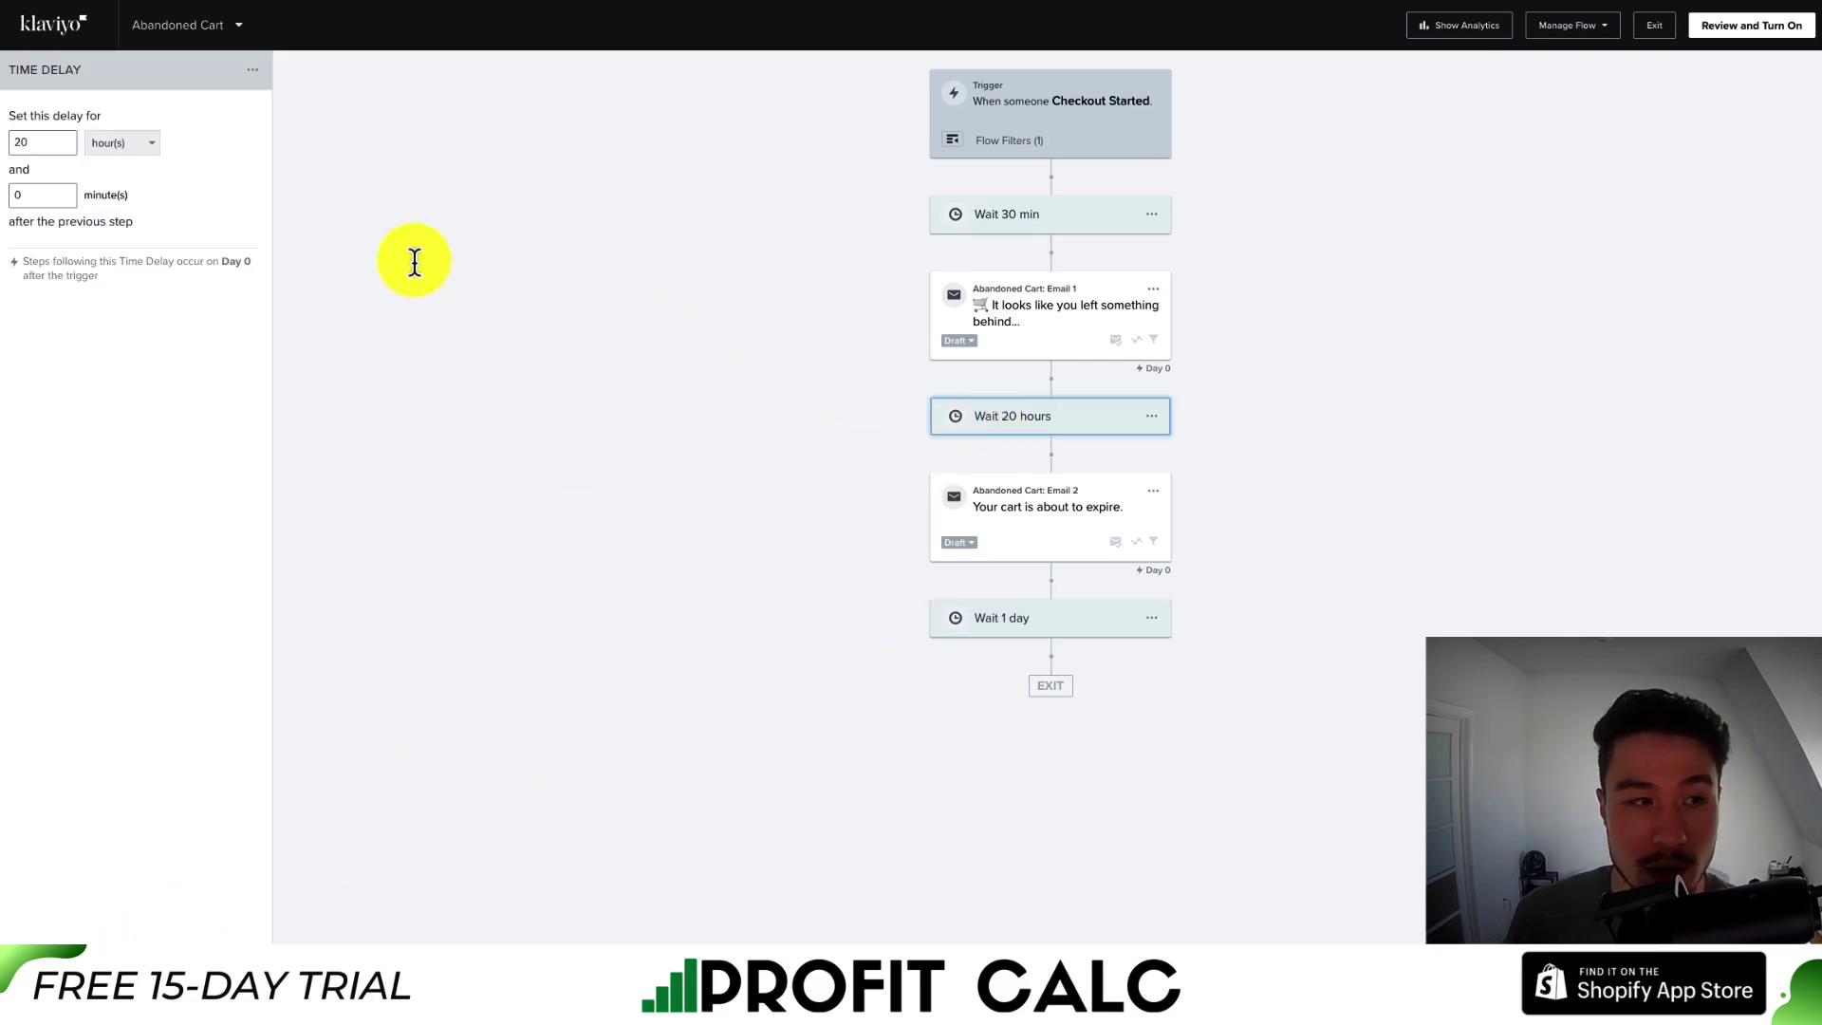
click(38, 147)
double_click(38, 147)
text(12)
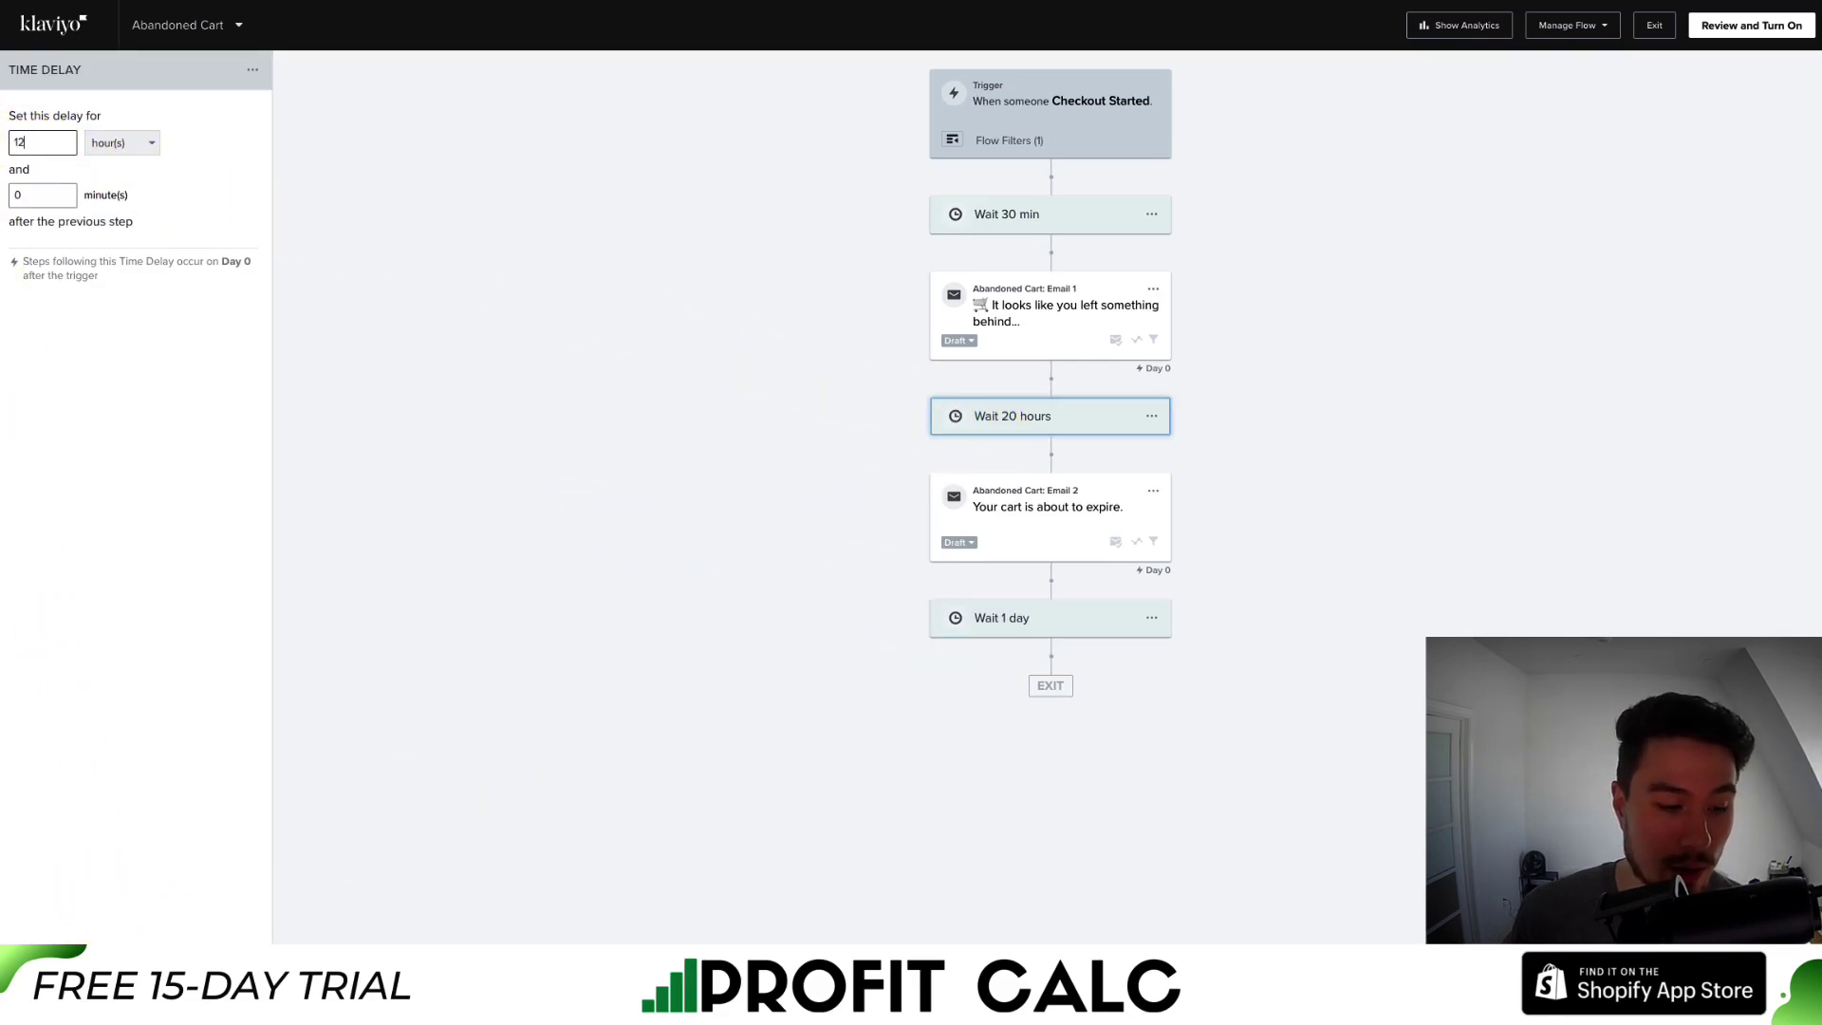
click(319, 926)
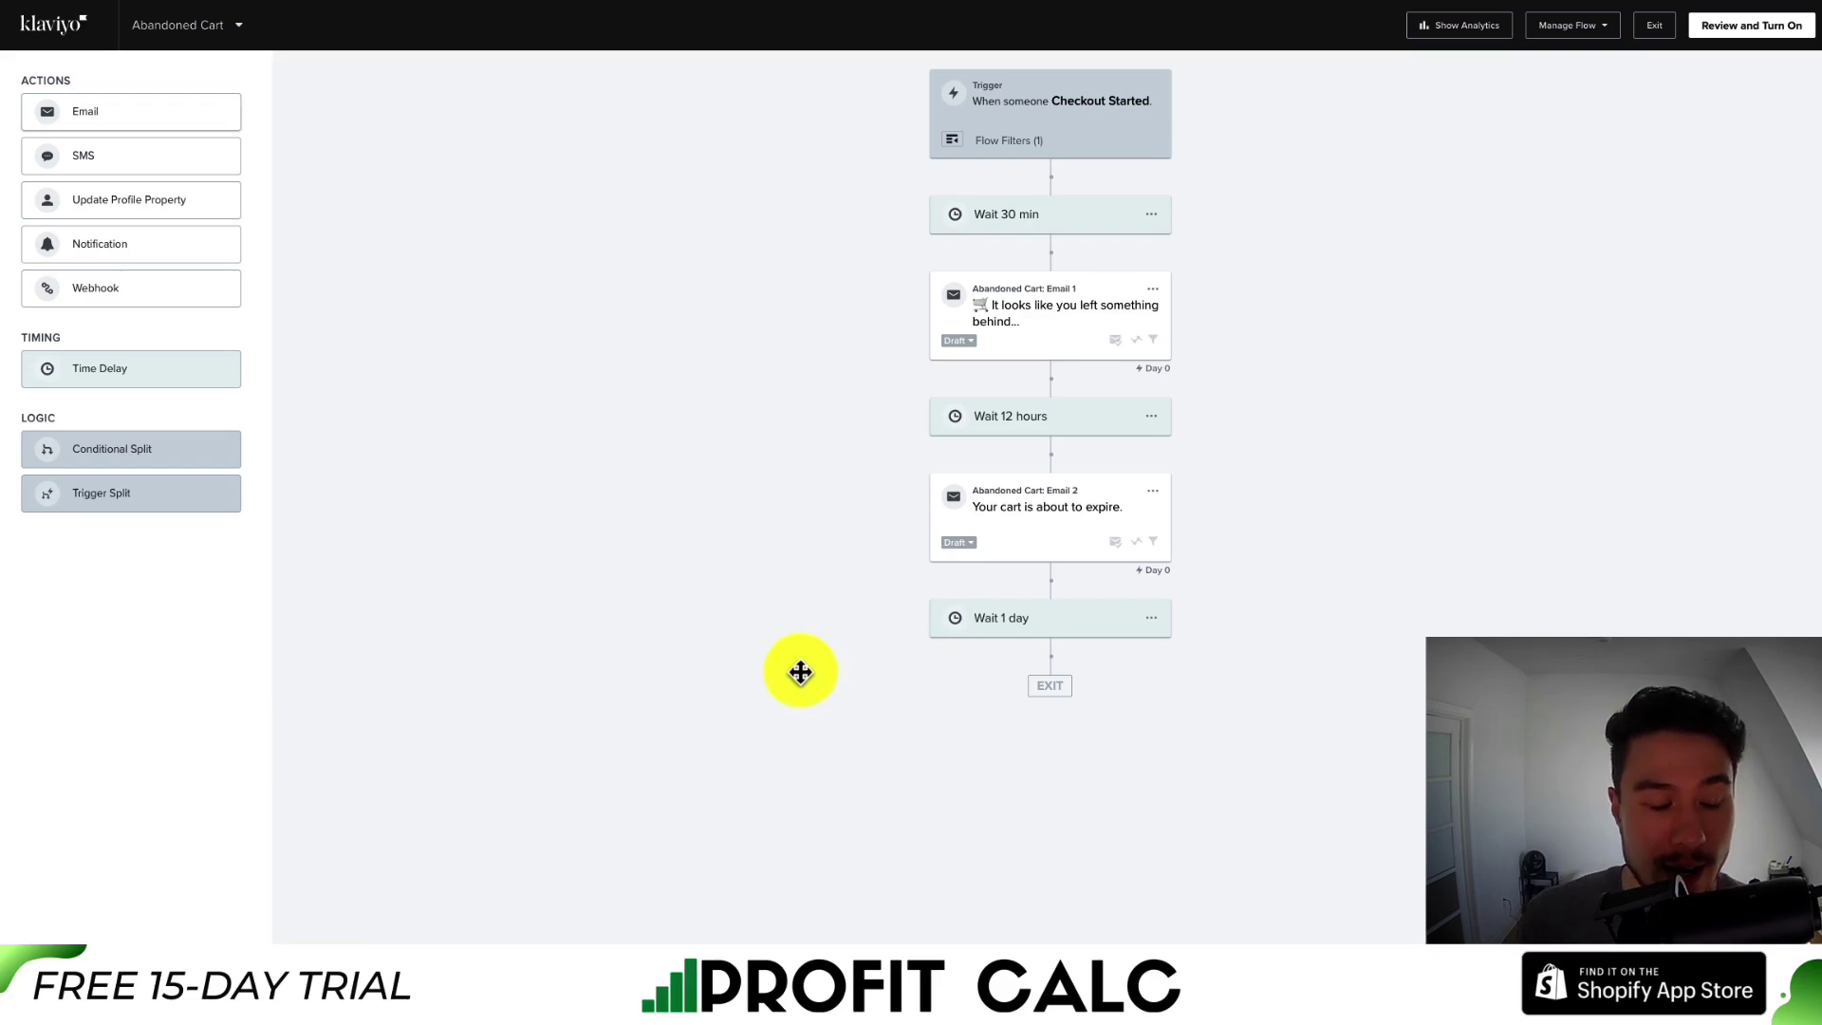
Append Email #3, a 48-hour wait and an SMS #1 step to the end of the flow.
drag(94, 118, 1044, 670)
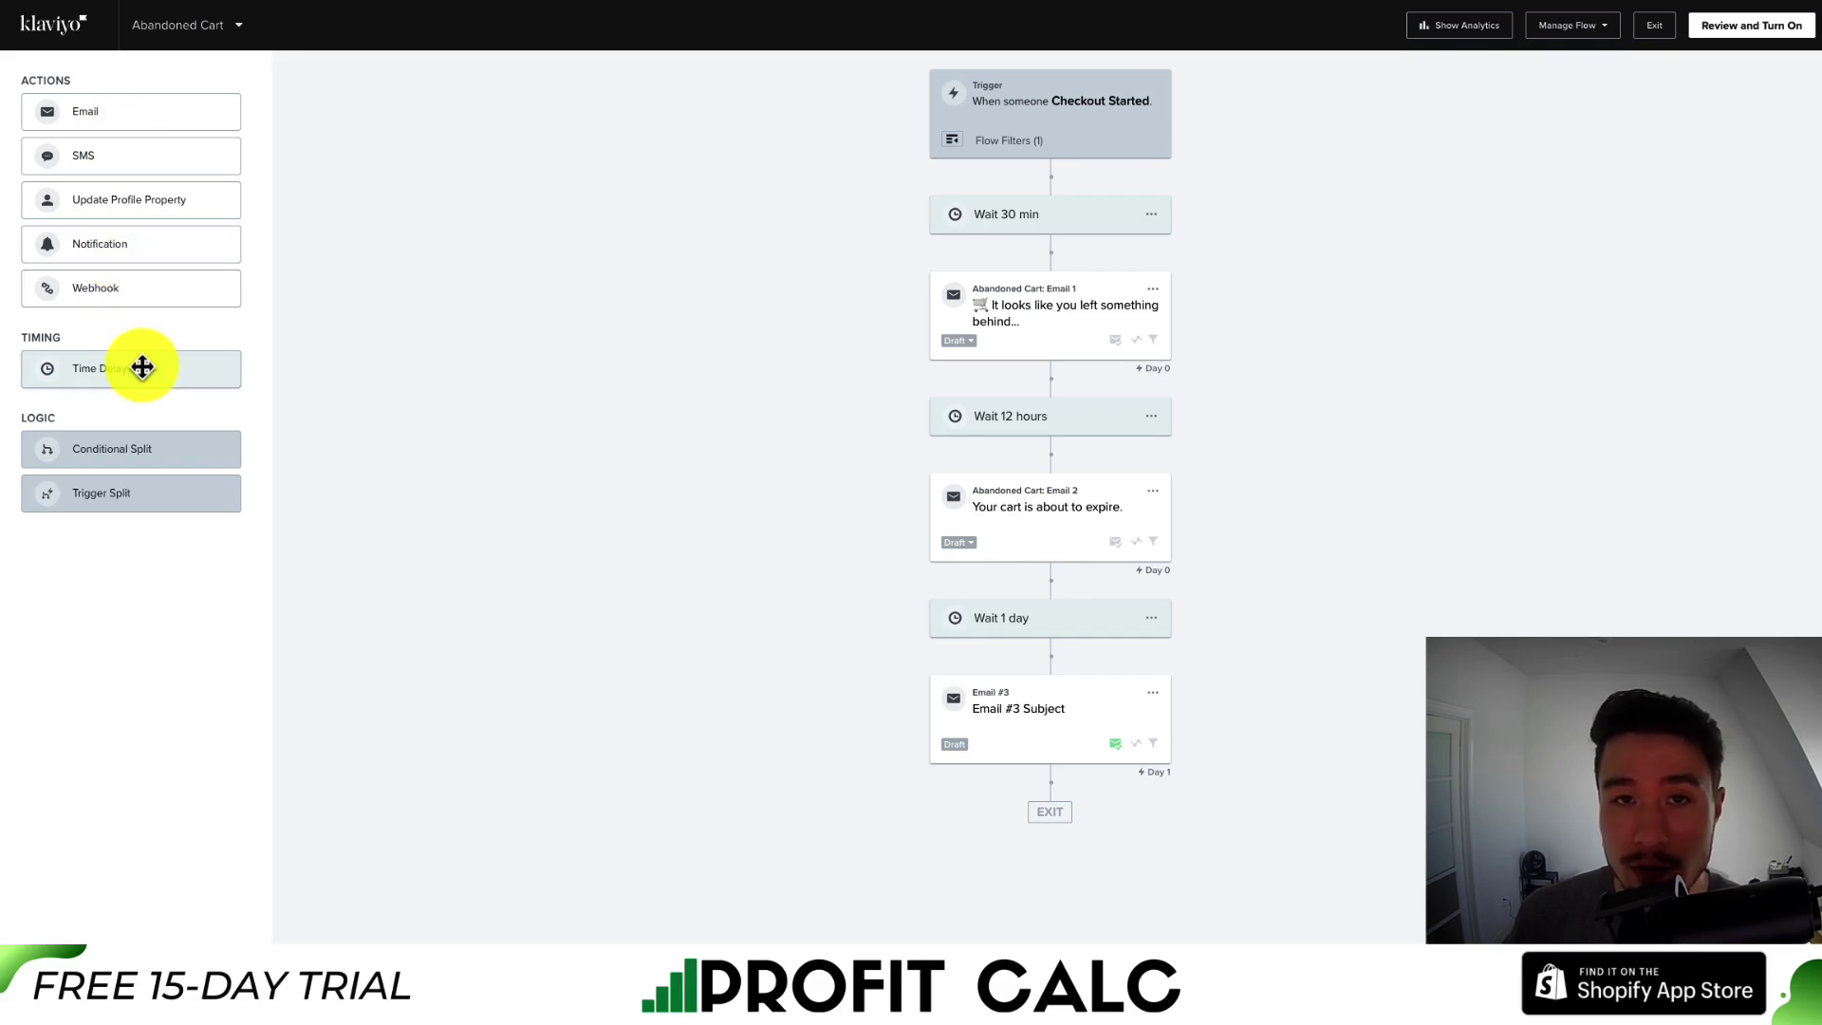
drag(142, 372, 1011, 774)
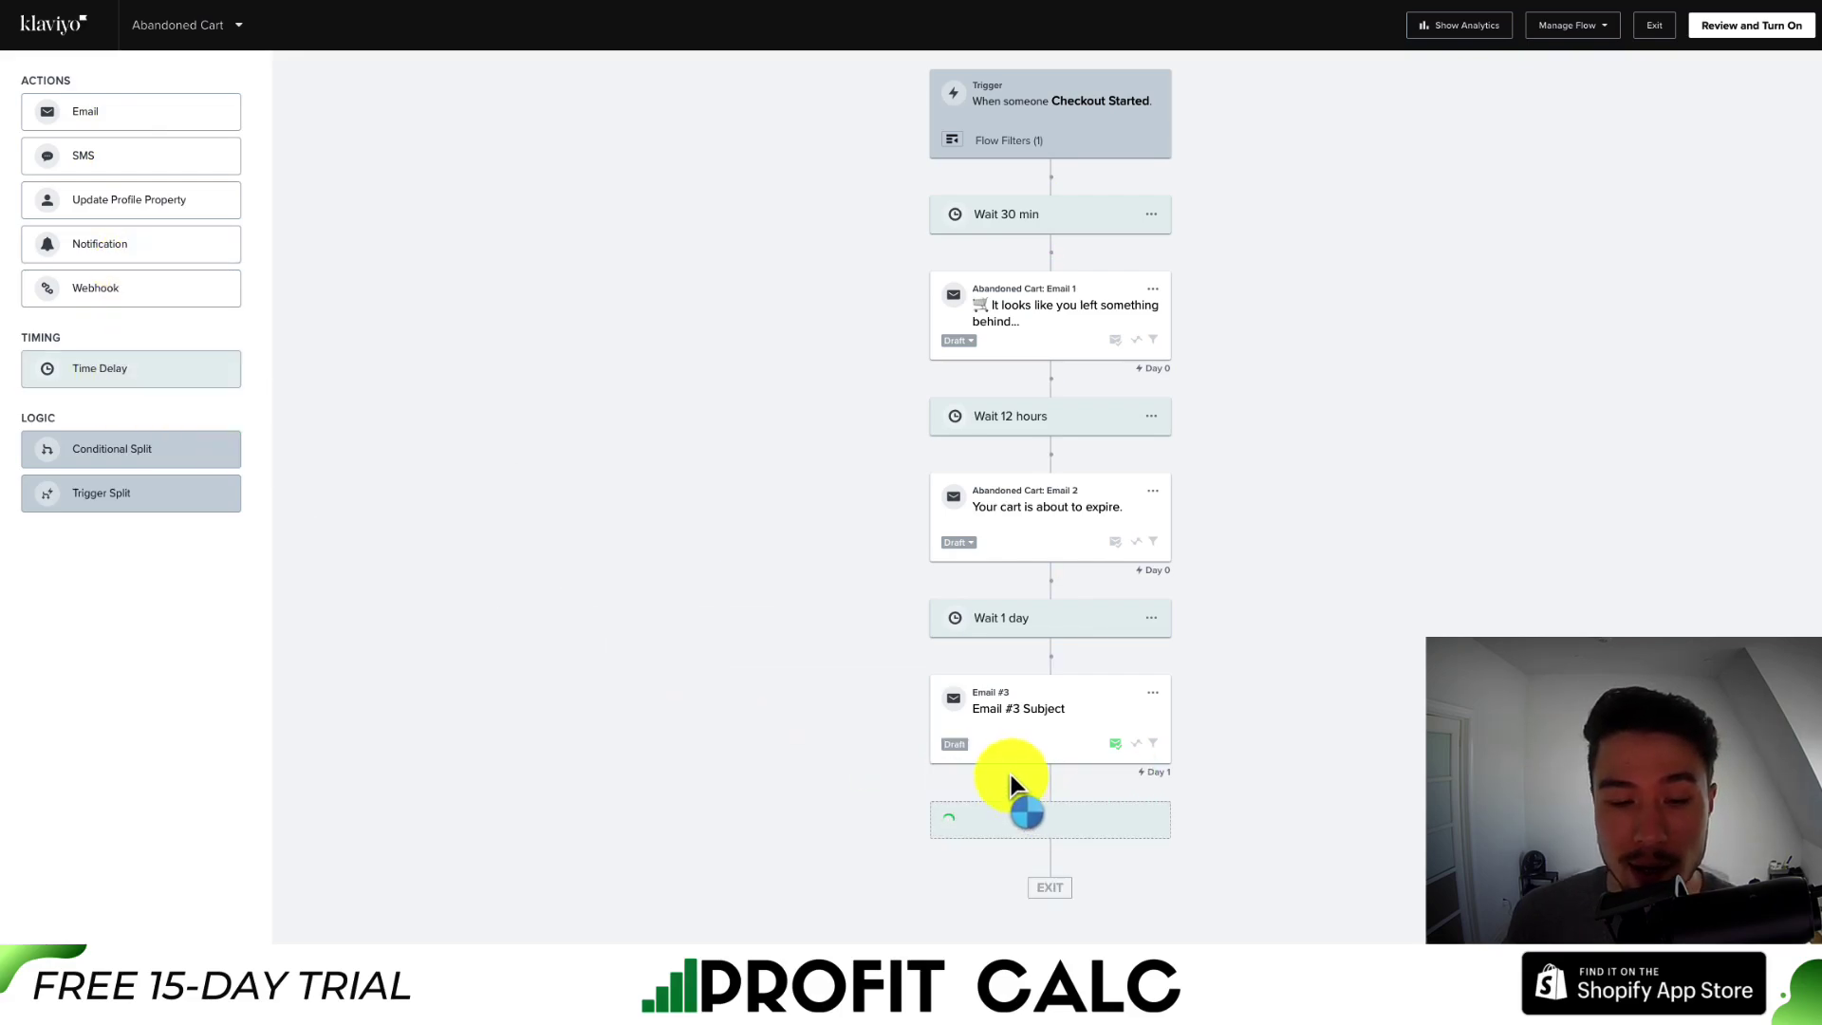
click(122, 143)
click(113, 195)
double_click(43, 143)
text(48)
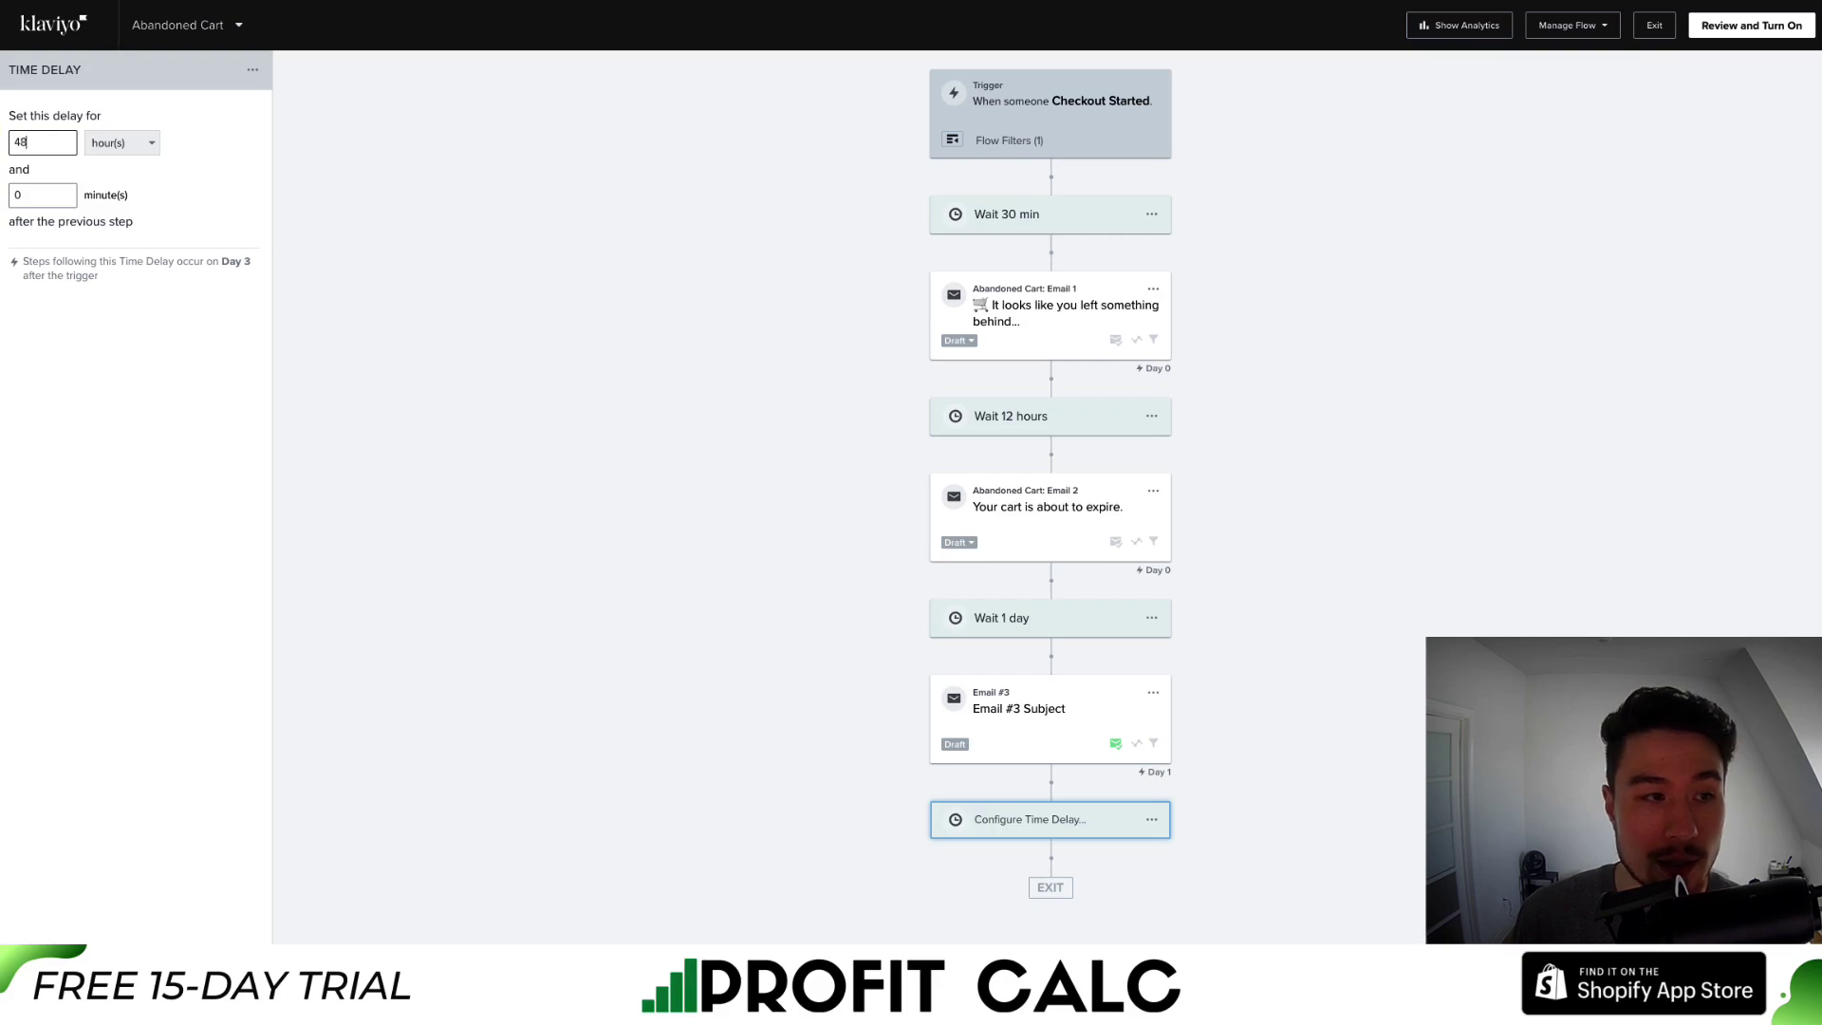
key(Return)
drag(89, 158, 1022, 871)
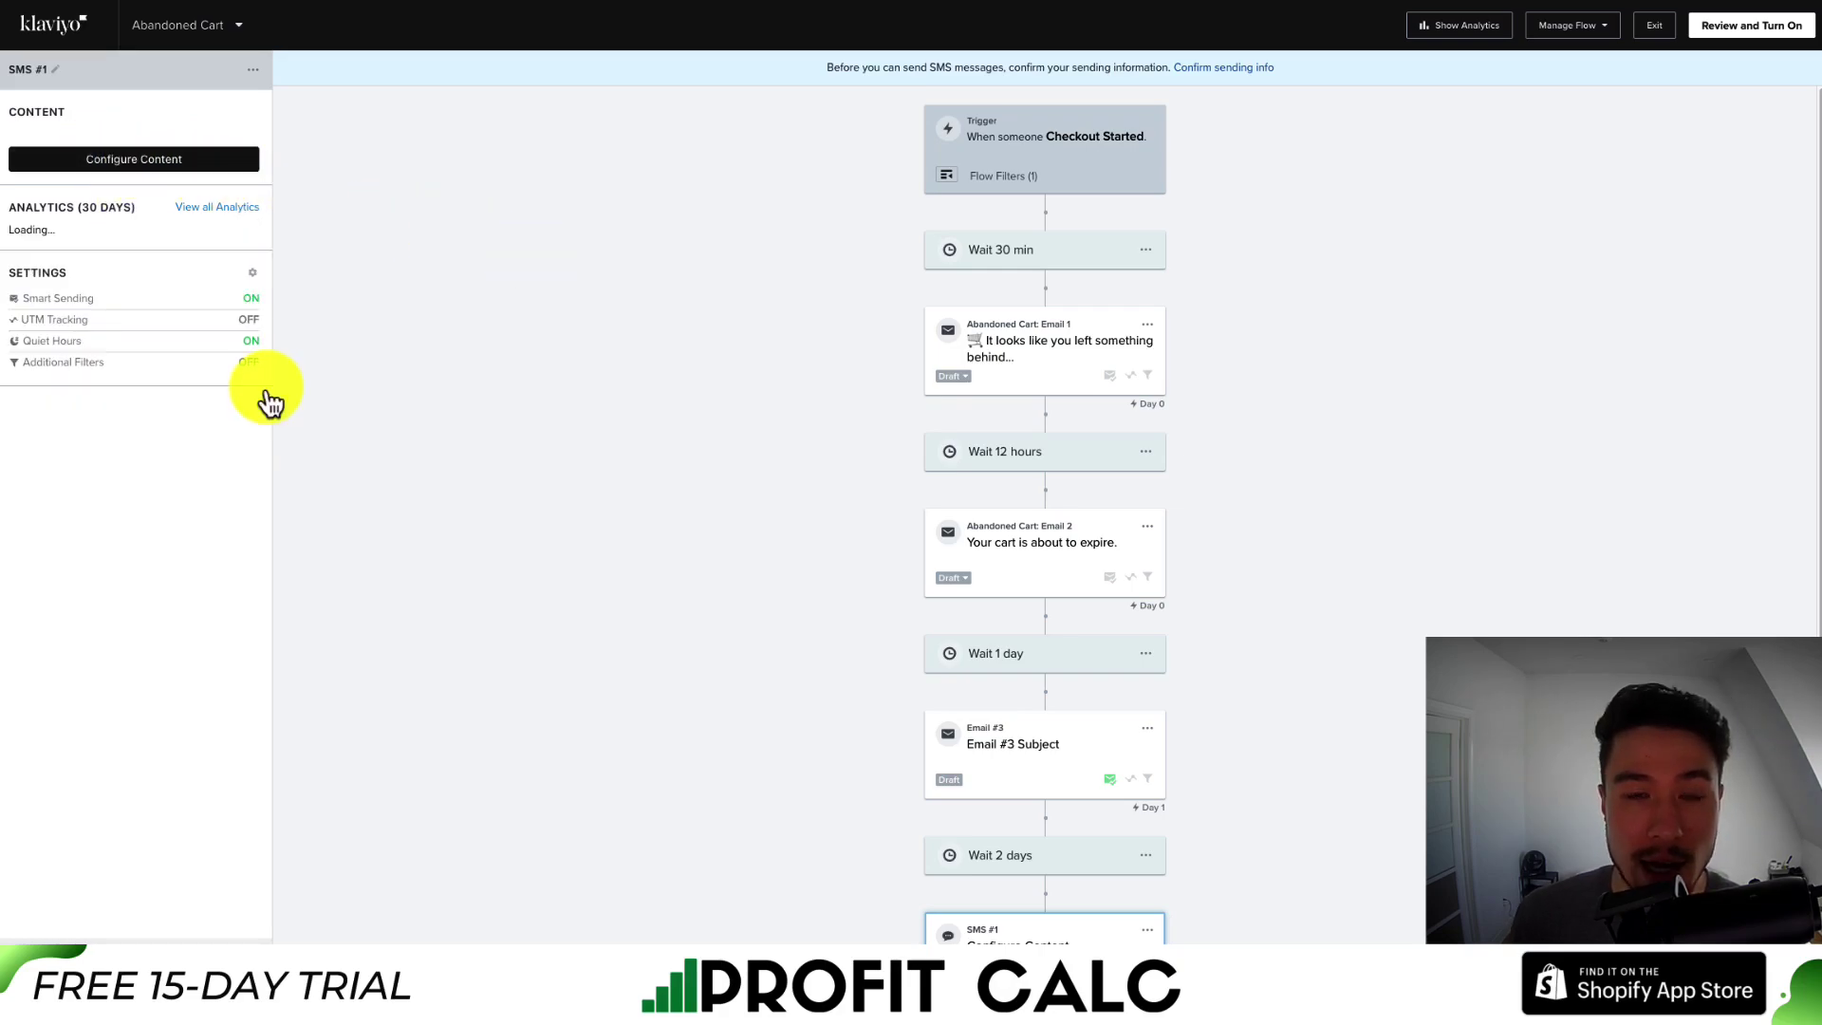
Insert an SMS step after Email 1, preceded by a 30-minute wait.
click(266, 390)
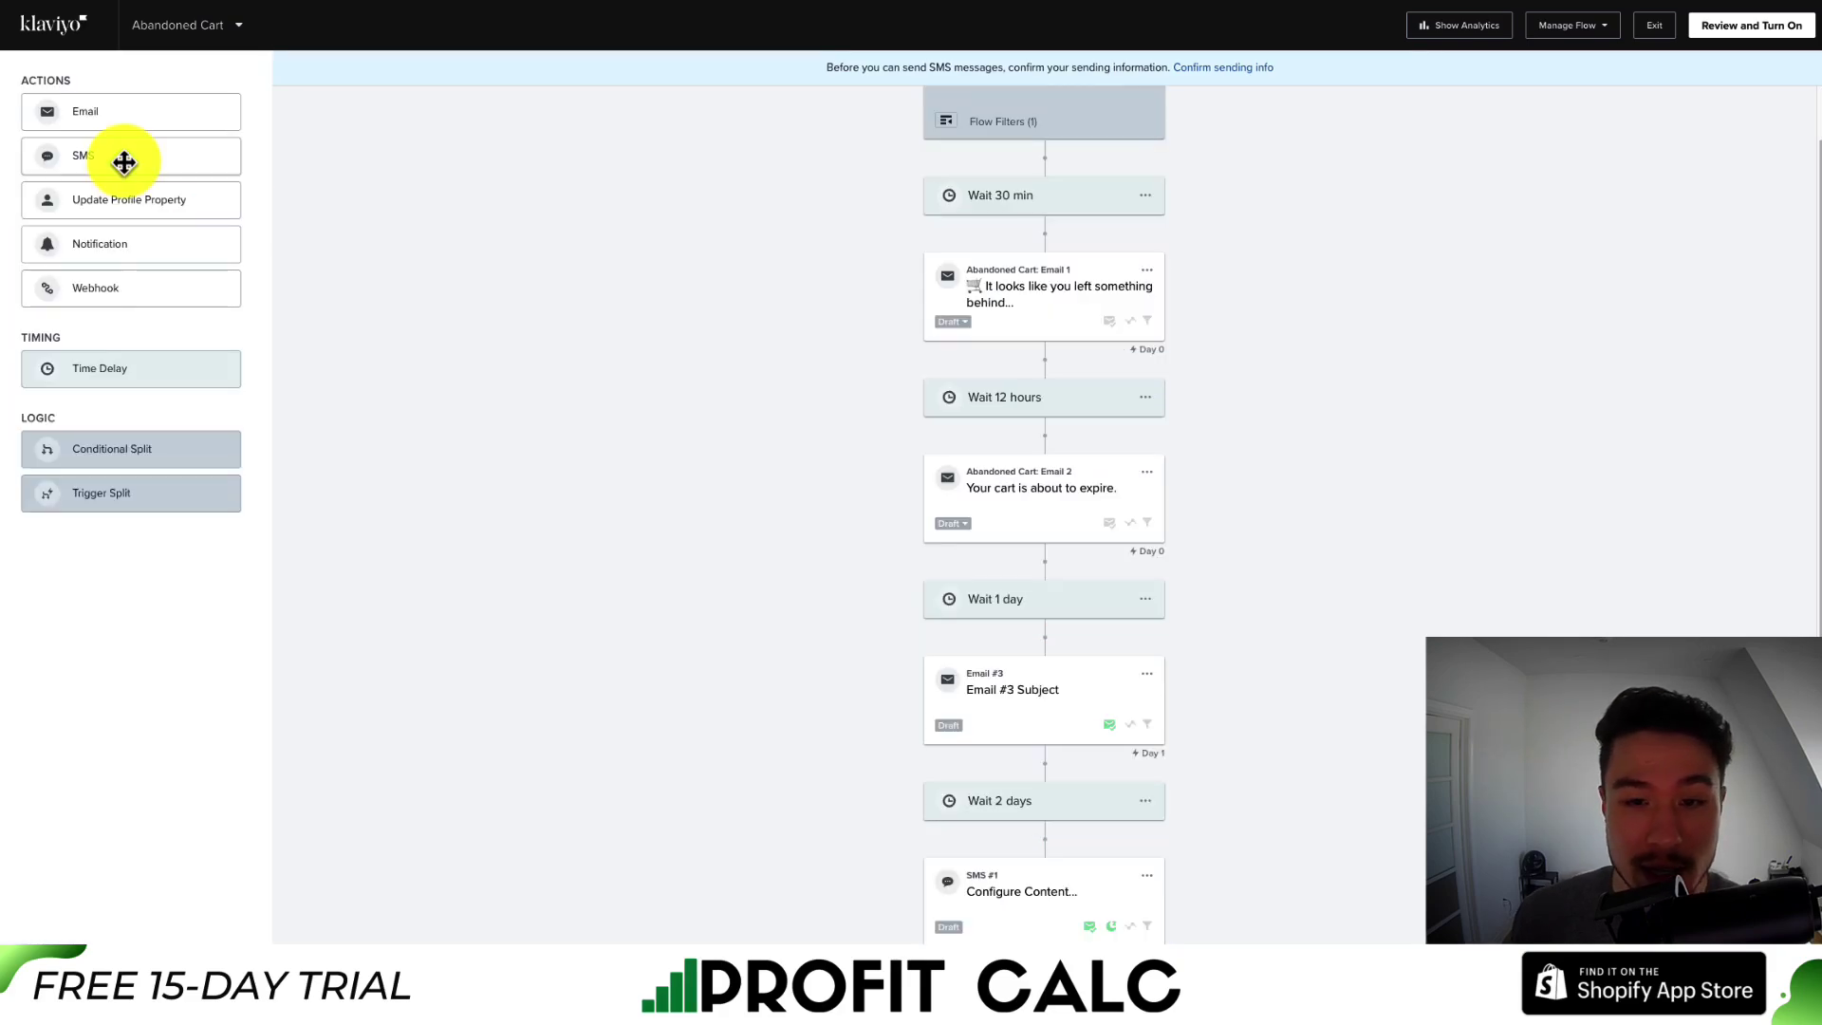
drag(124, 162, 1067, 353)
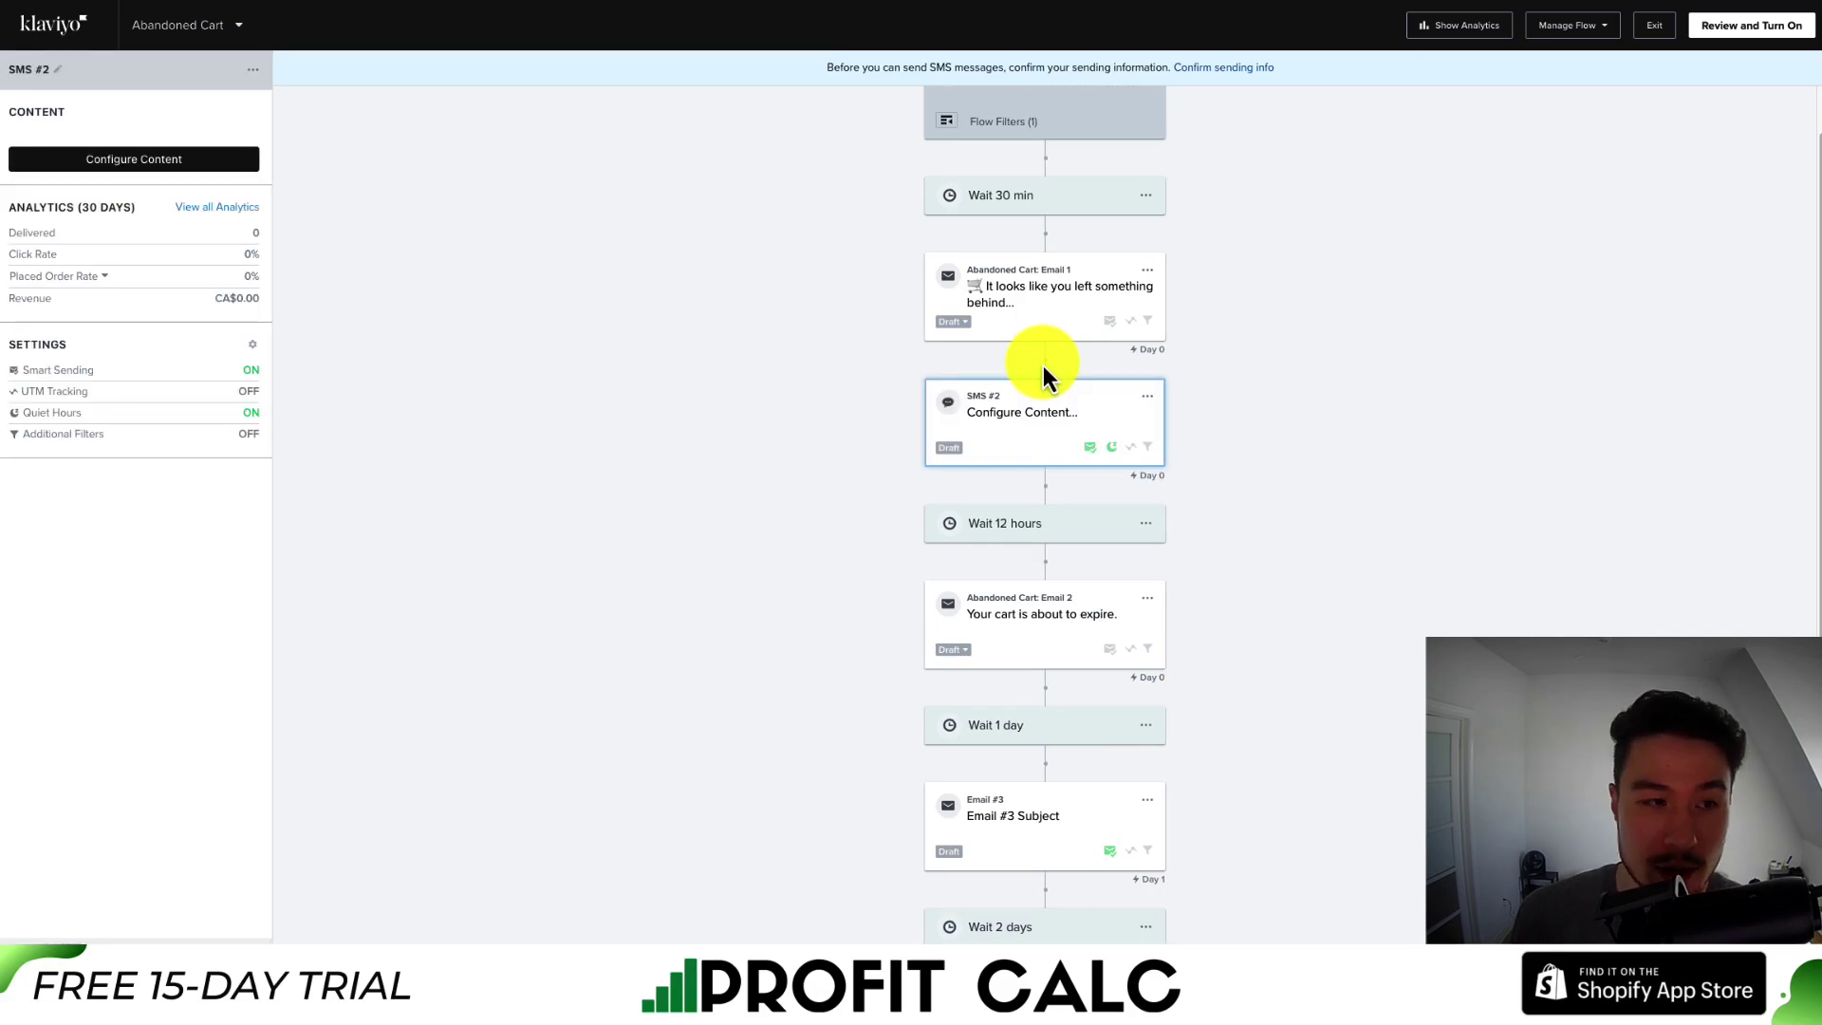
click(532, 384)
drag(110, 366, 1004, 358)
text(30)
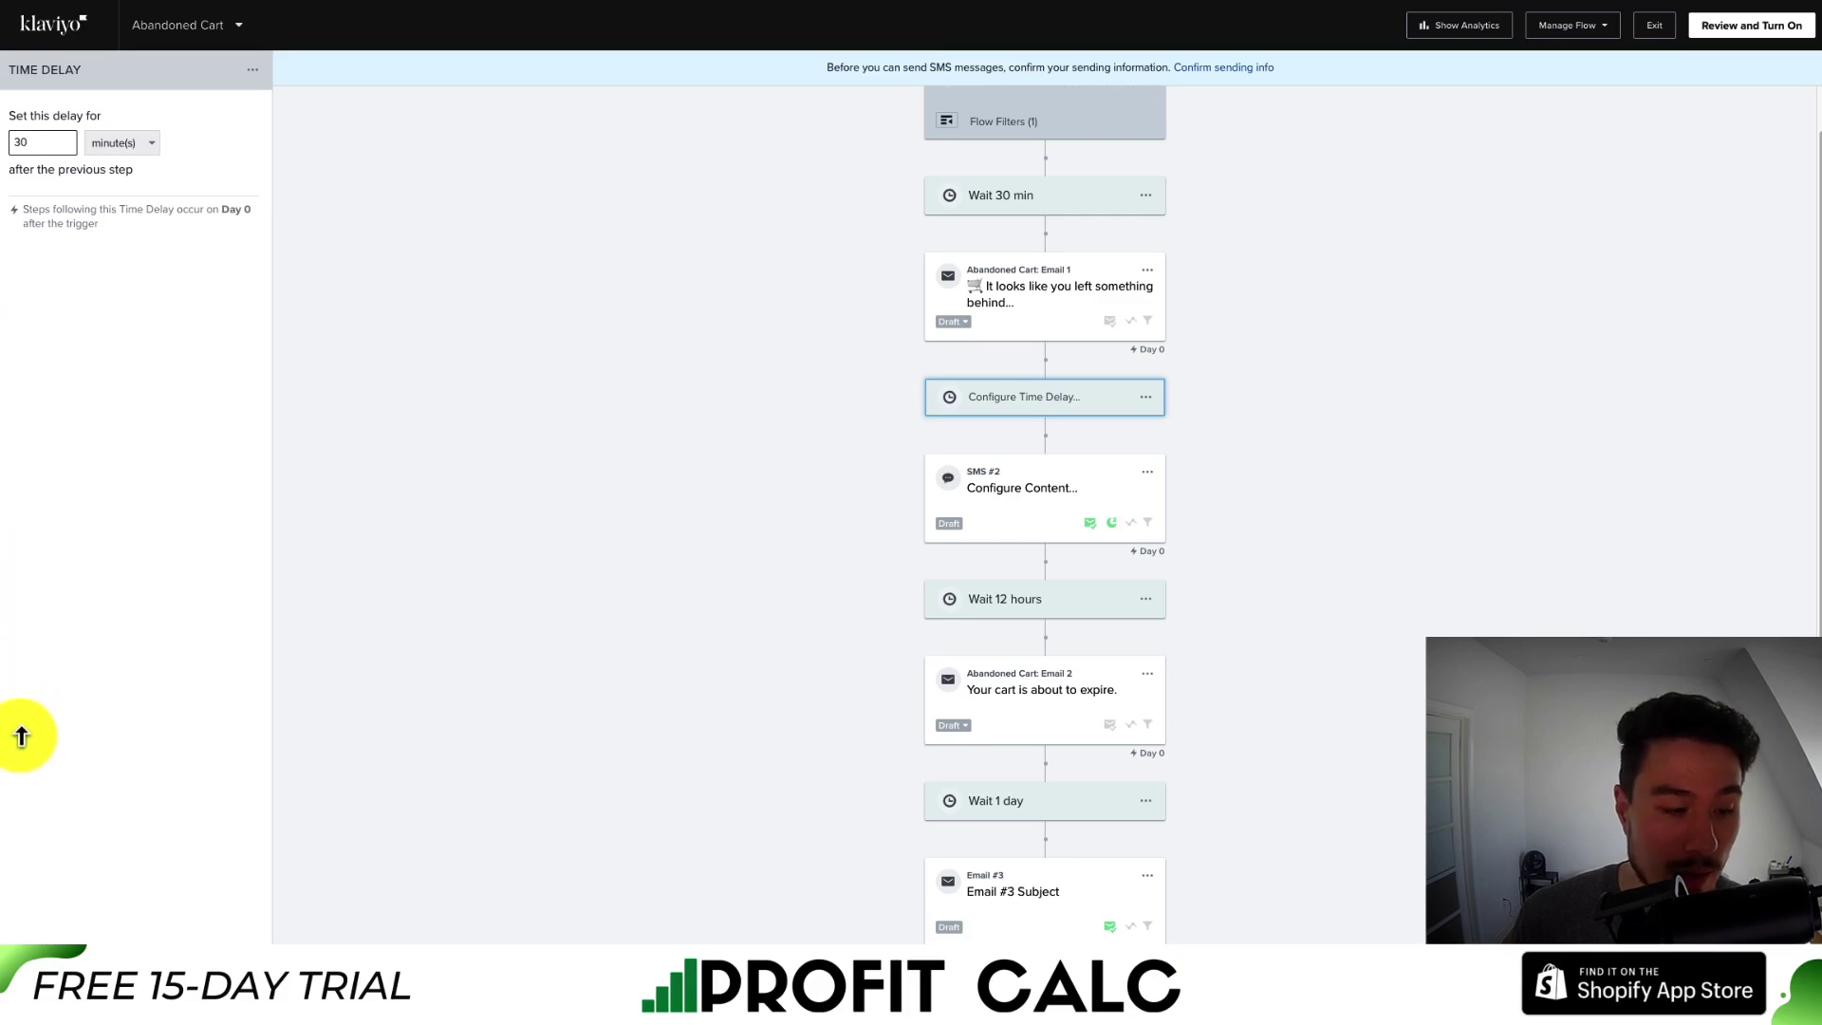
click(613, 697)
scroll(674, 260, up, 1)
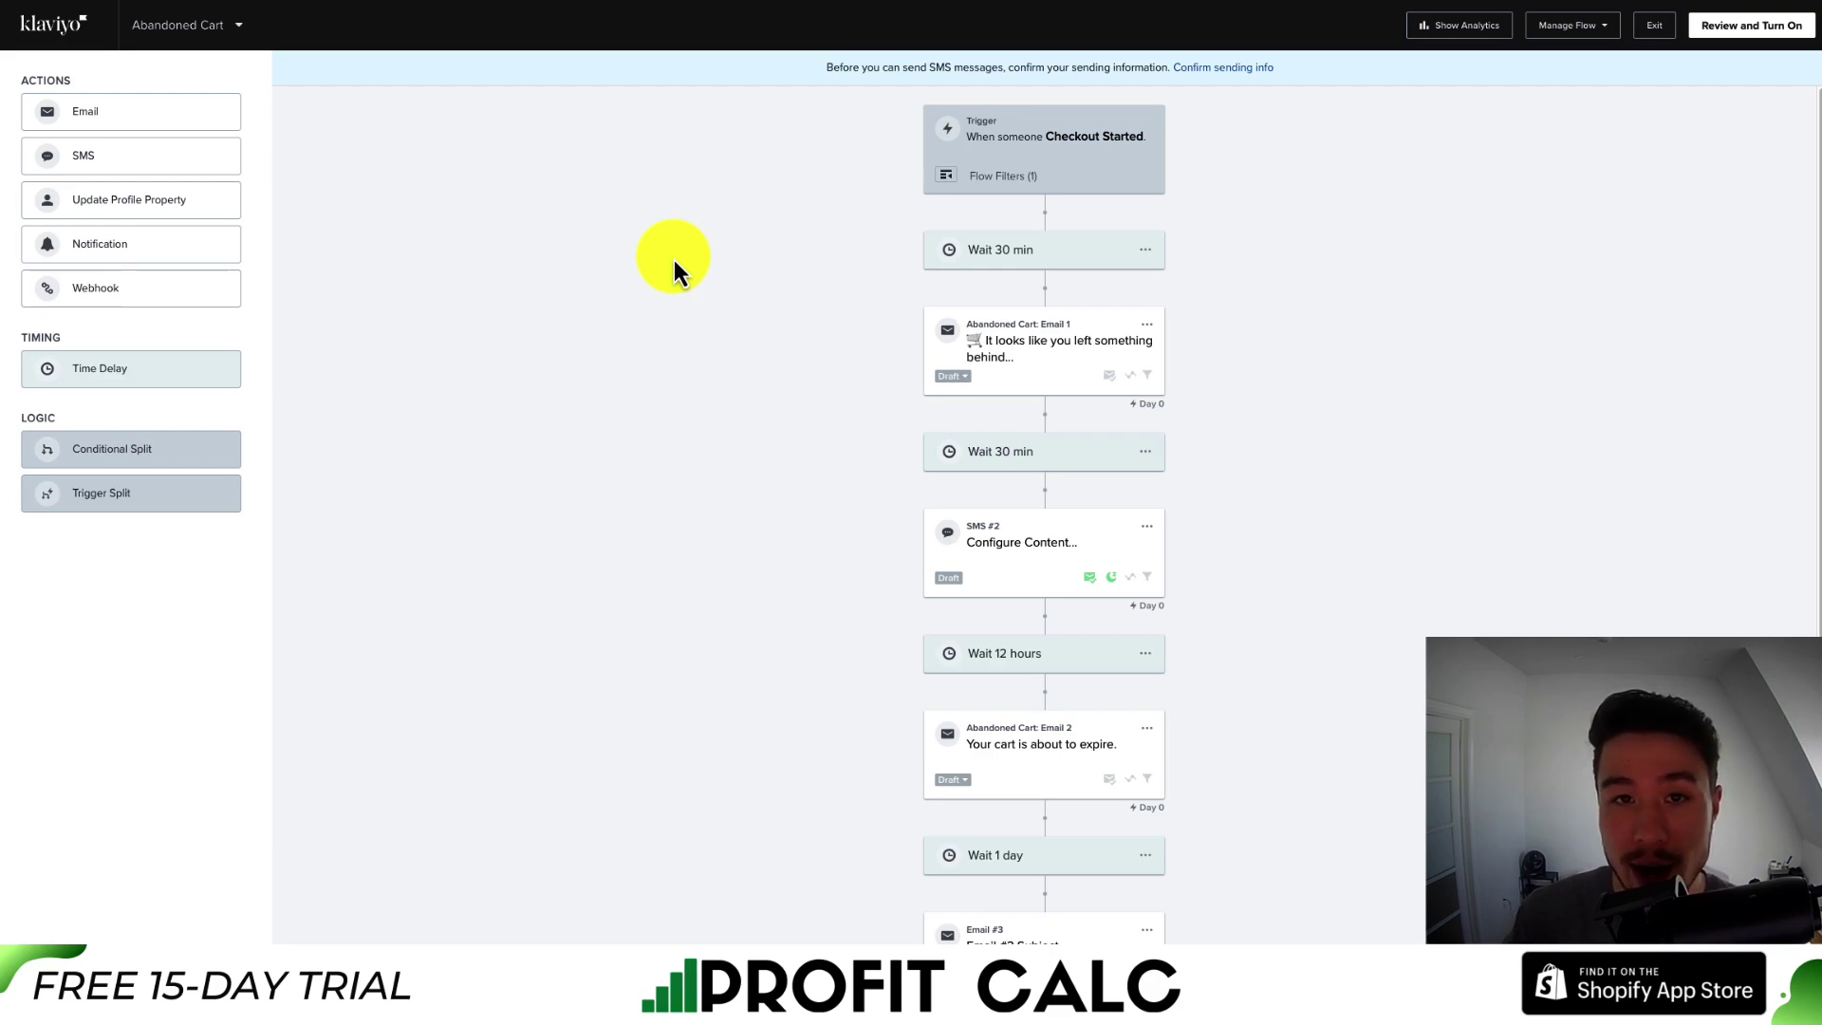
Look over the Review and Turn On panel, then close it without activating the flow.
click(1751, 28)
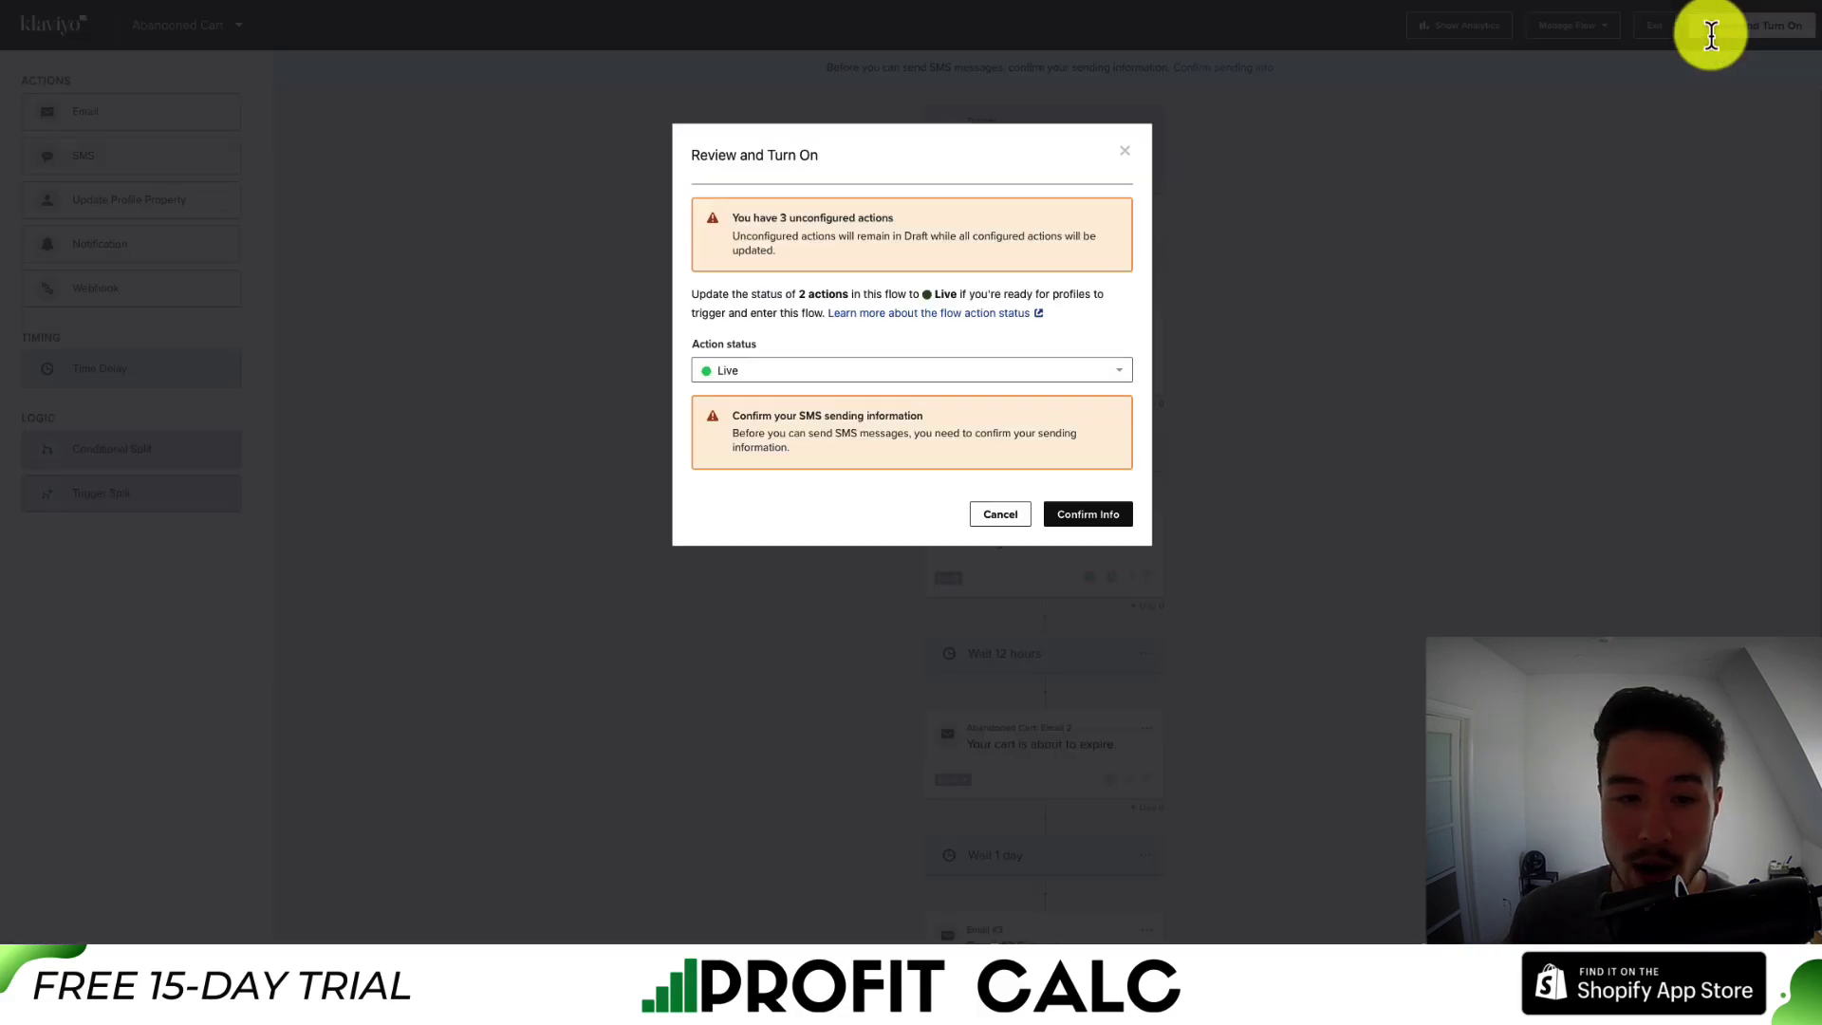
click(1131, 152)
scroll(1127, 159, down, 1)
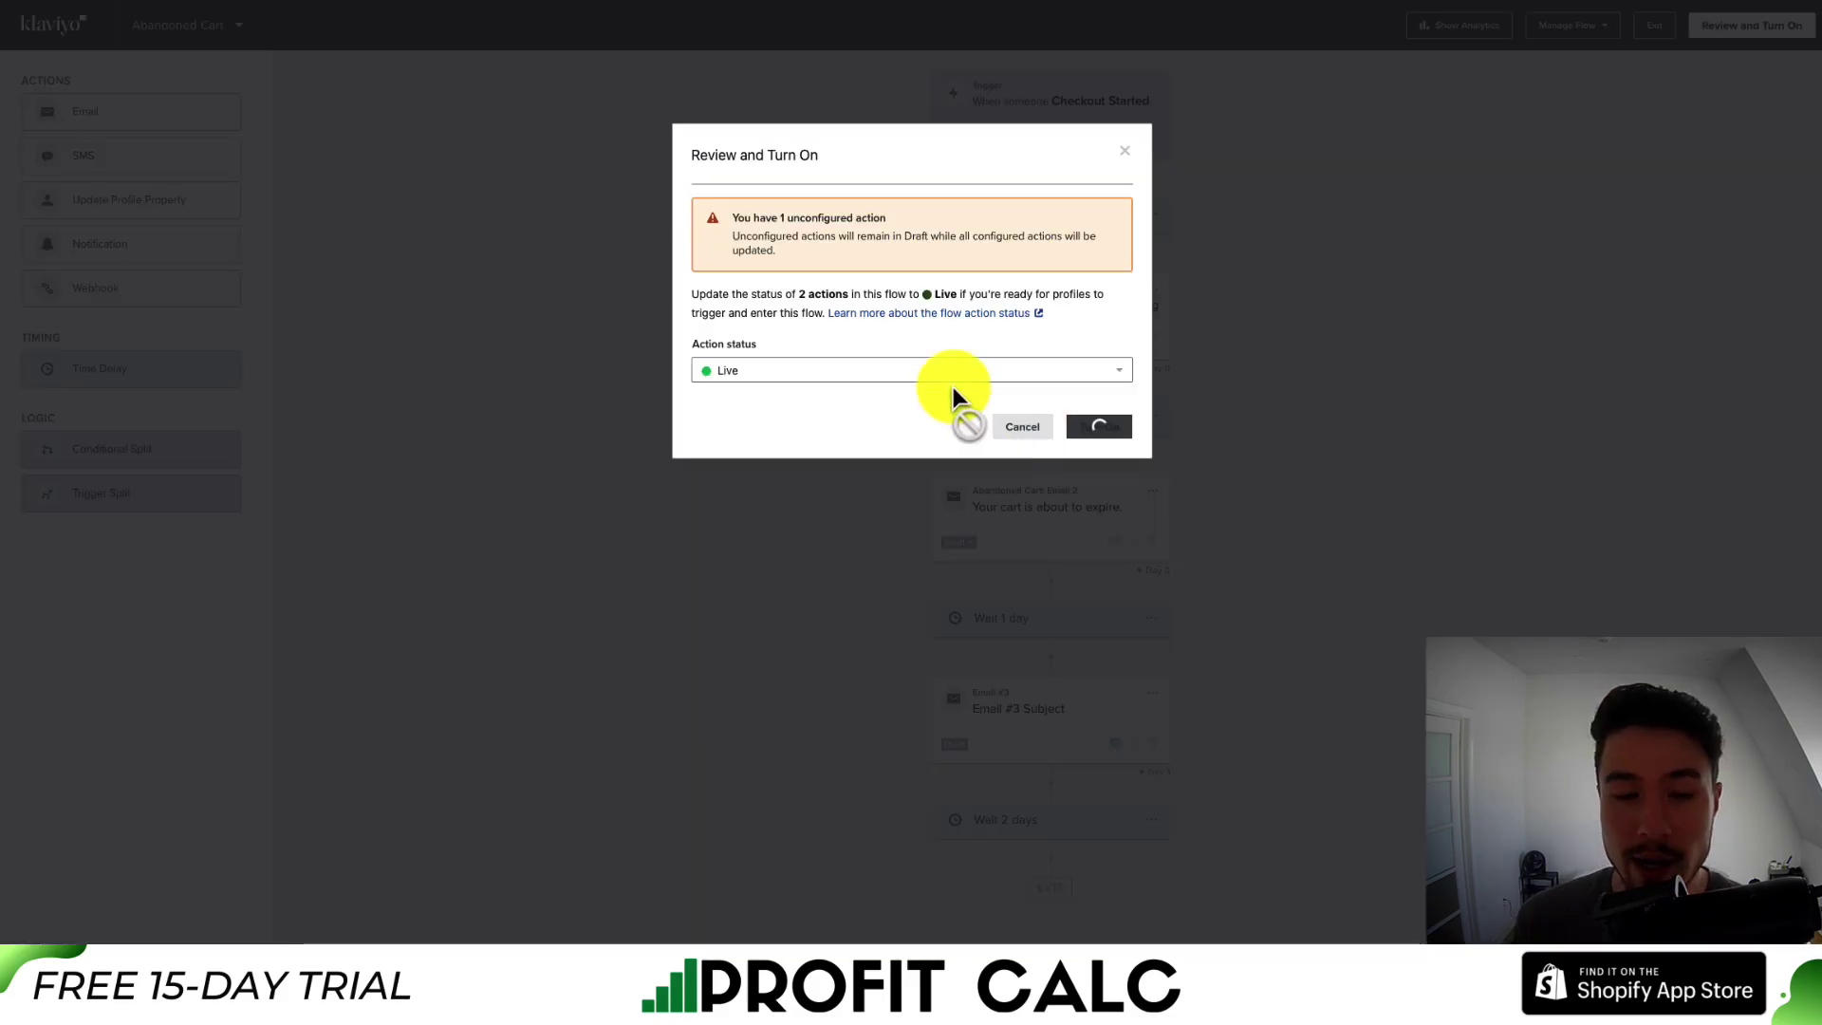
click(1099, 423)
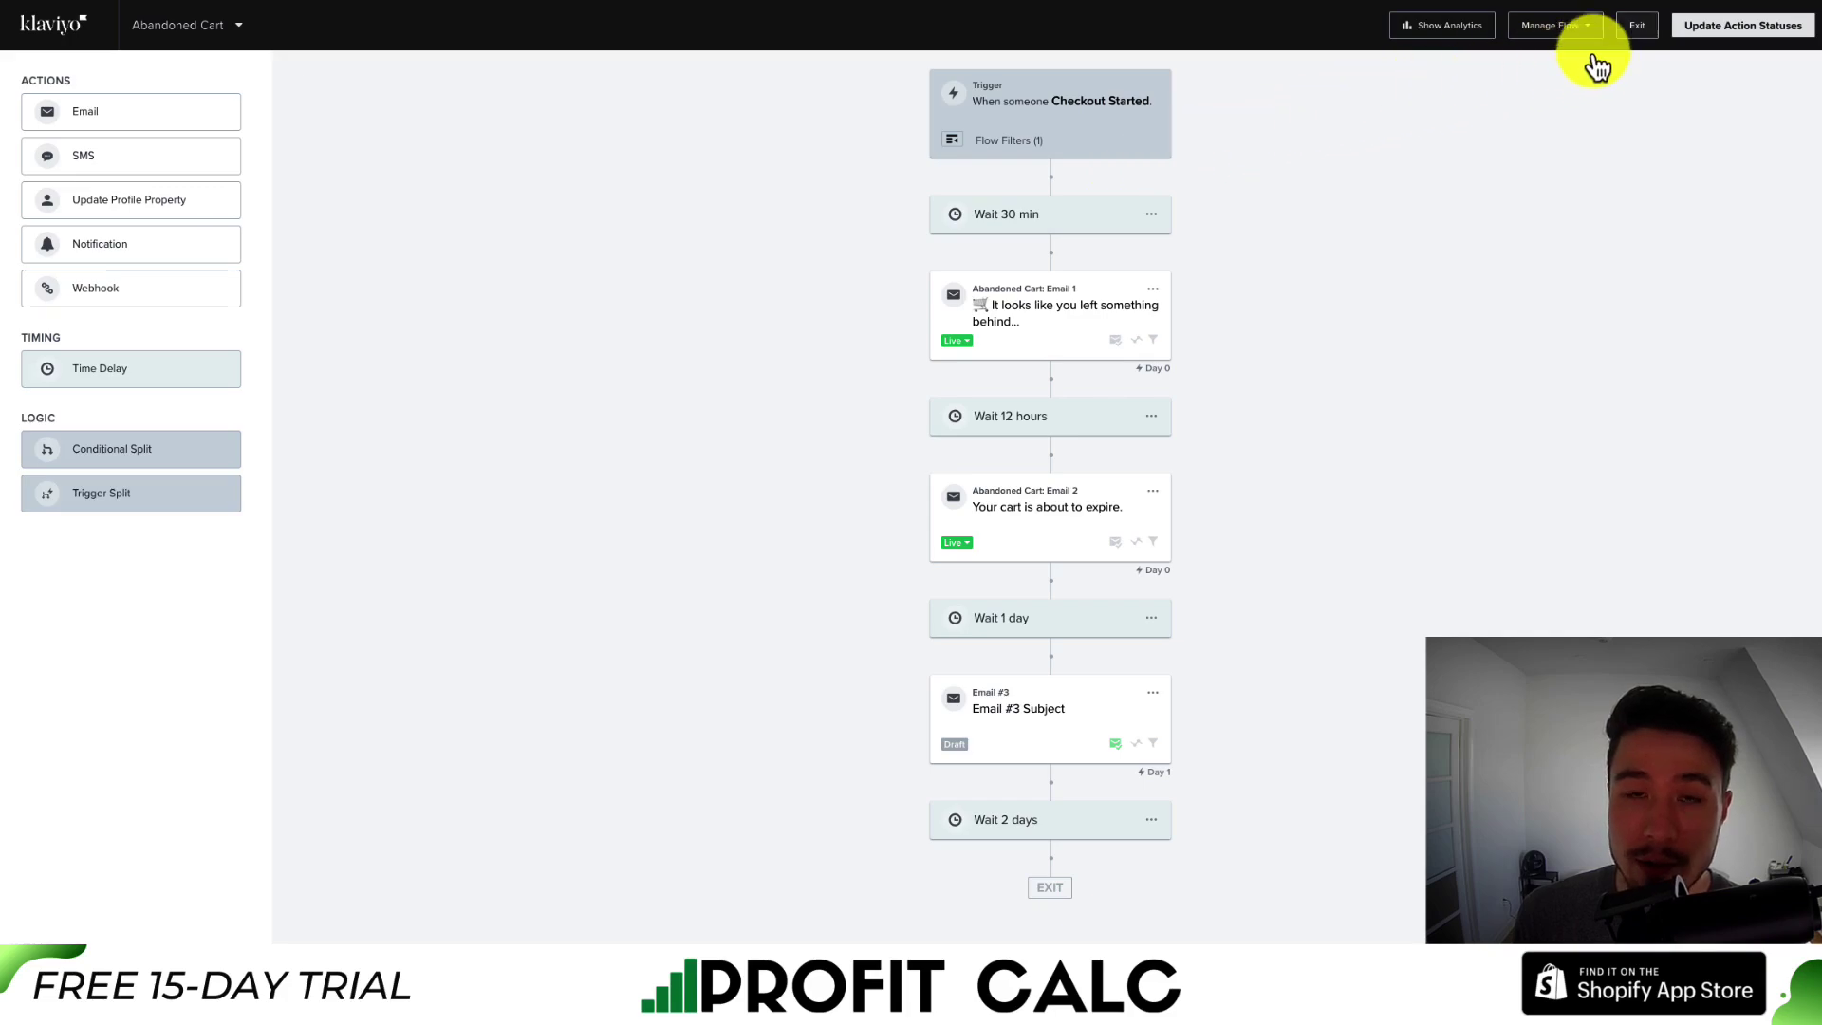
Set every action in the Abandoned Cart flow to Draft status.
click(1704, 26)
click(791, 389)
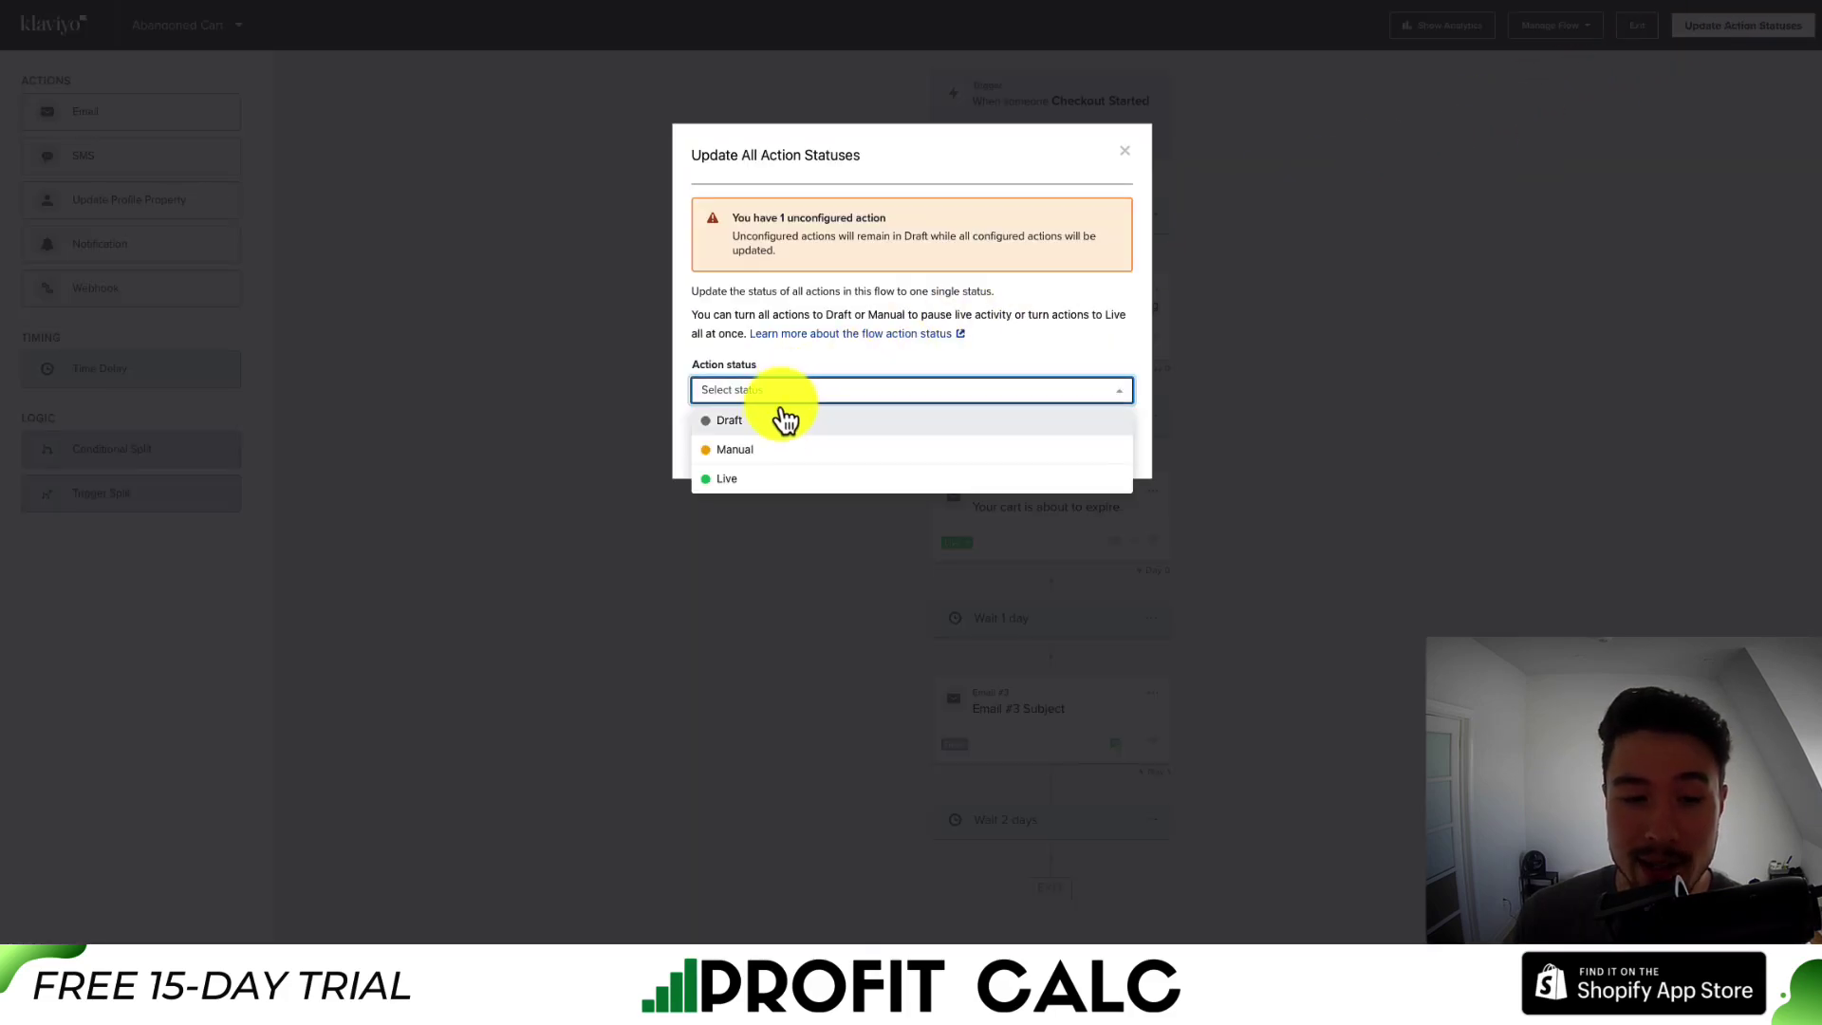
click(786, 419)
click(1107, 459)
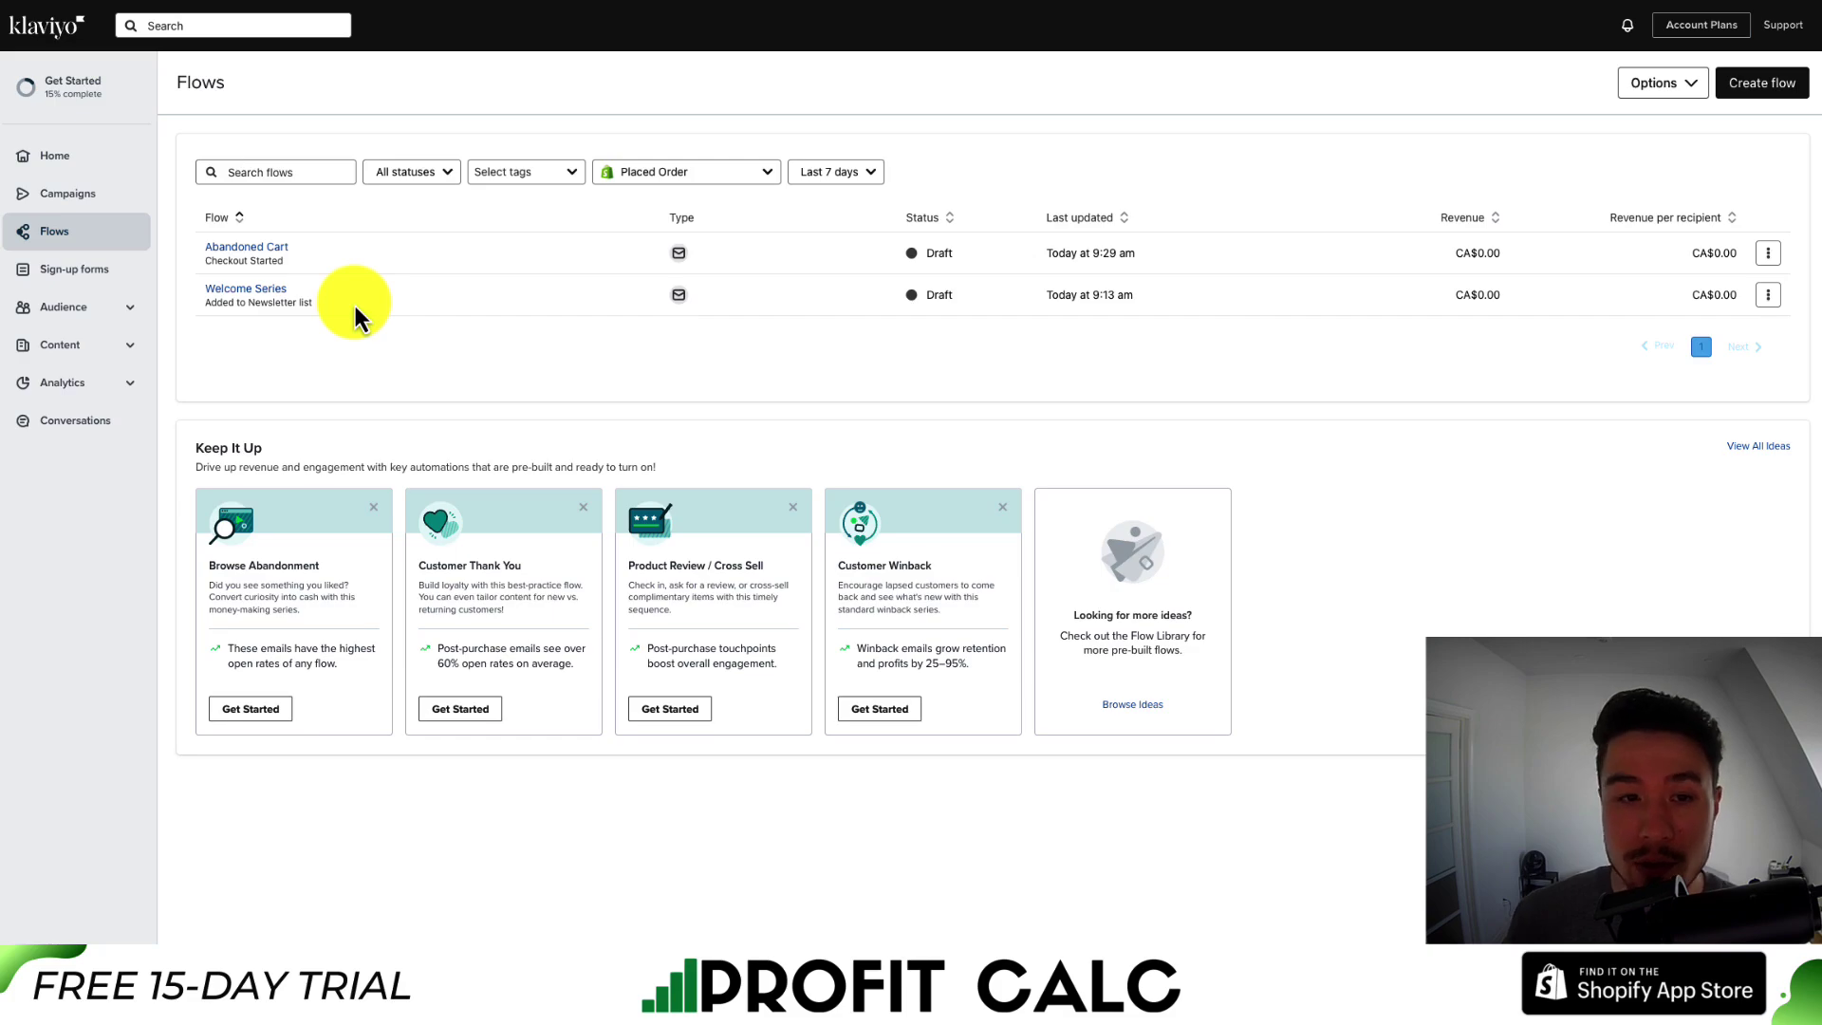
Open the Abandoned Cart flow with analytics on, reviewing each email's 0% rates and CA$0.00 orders.
click(274, 247)
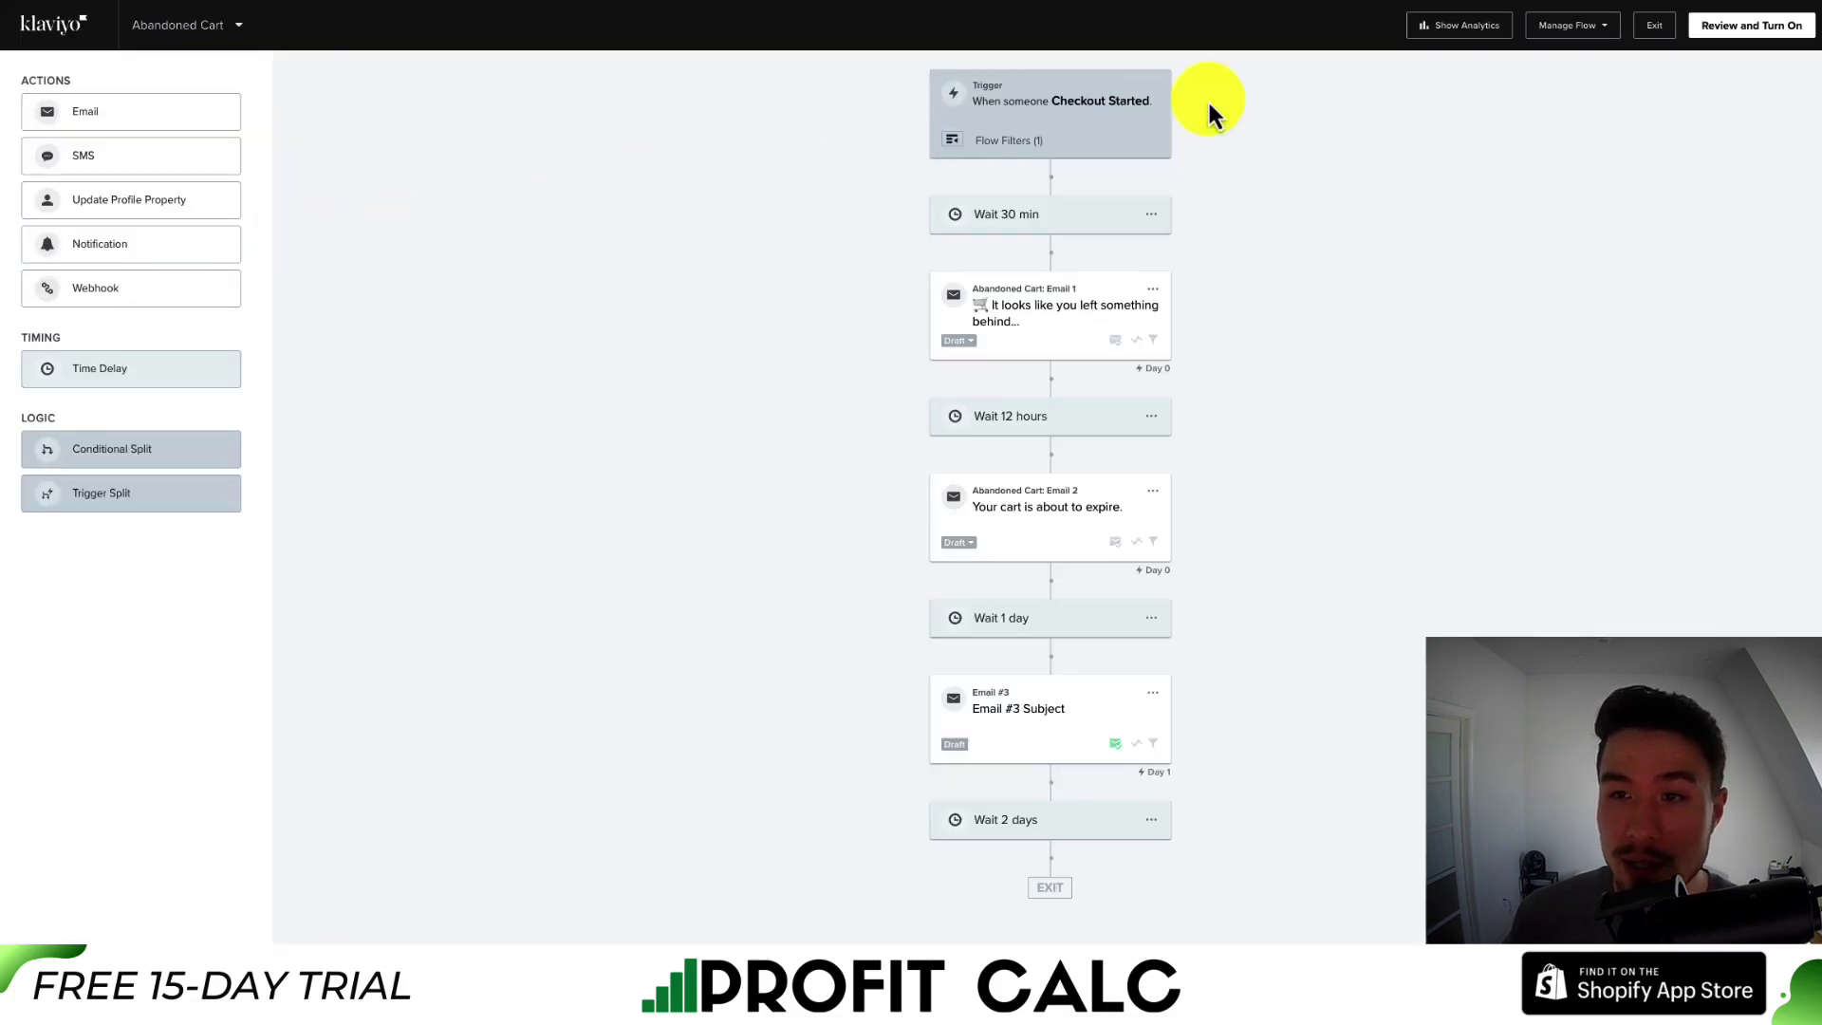
click(1483, 30)
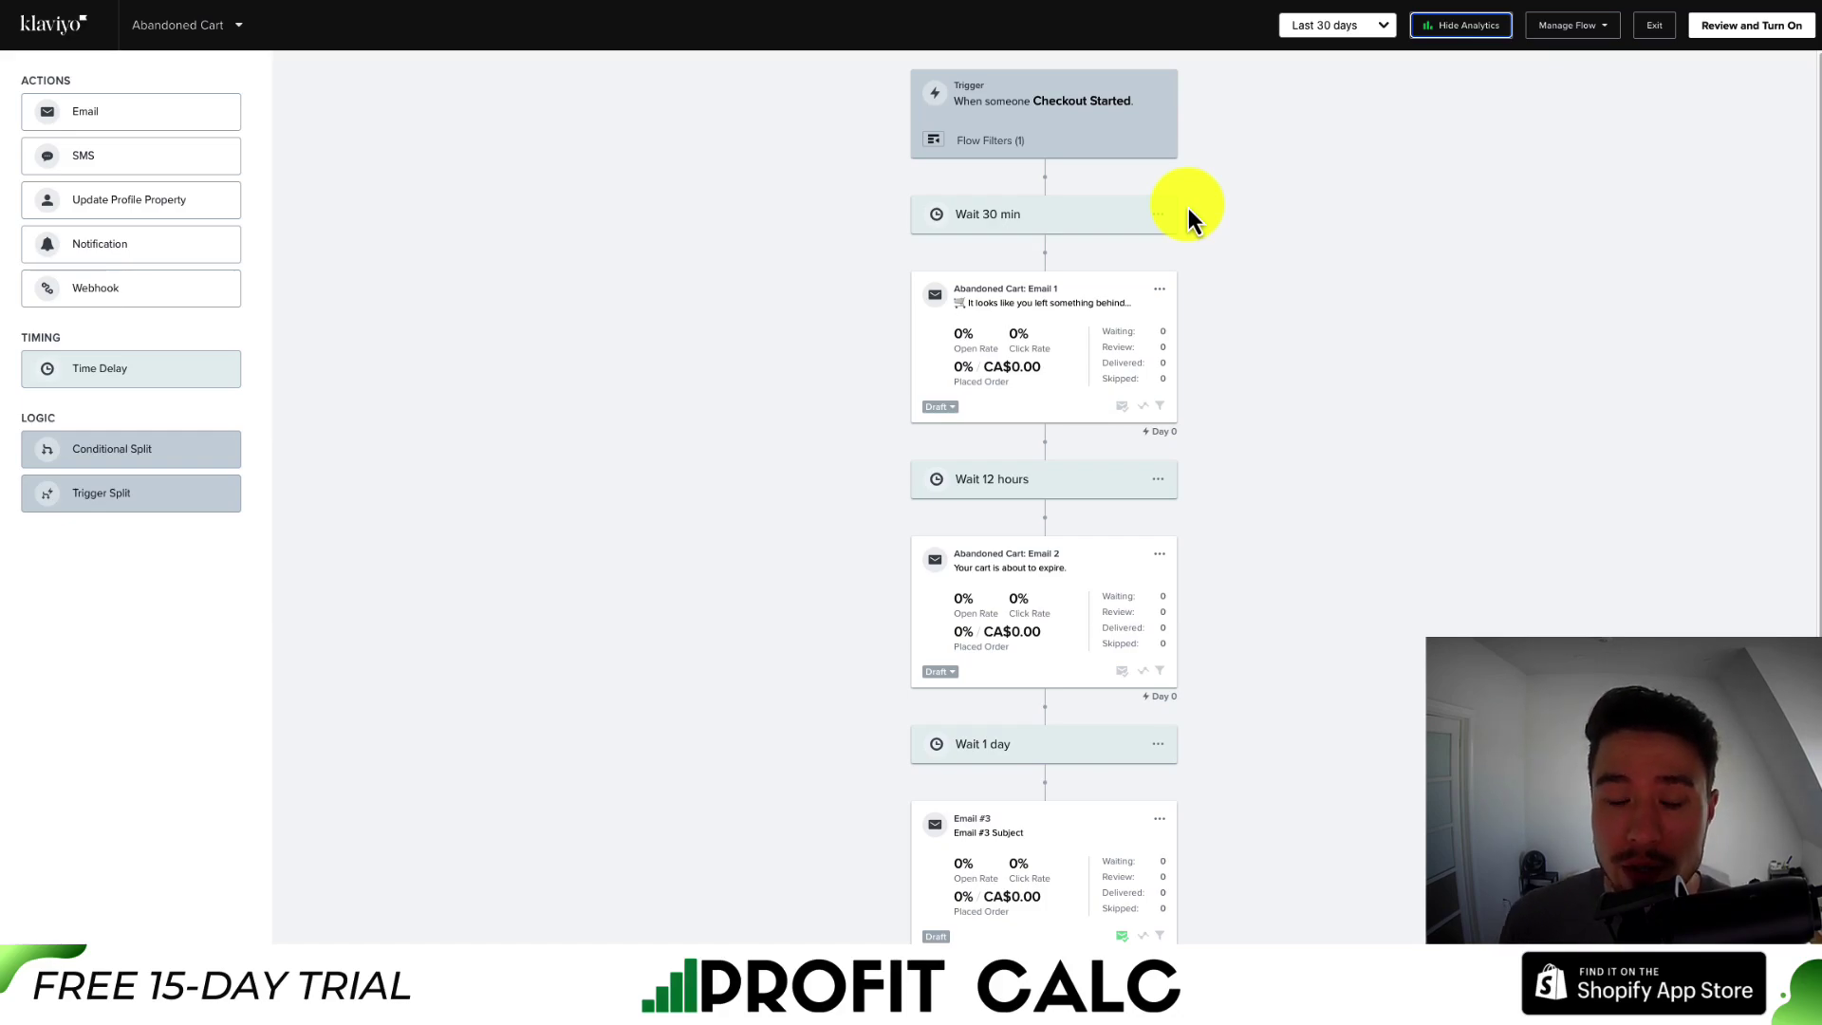
scroll(1066, 256, down, 1)
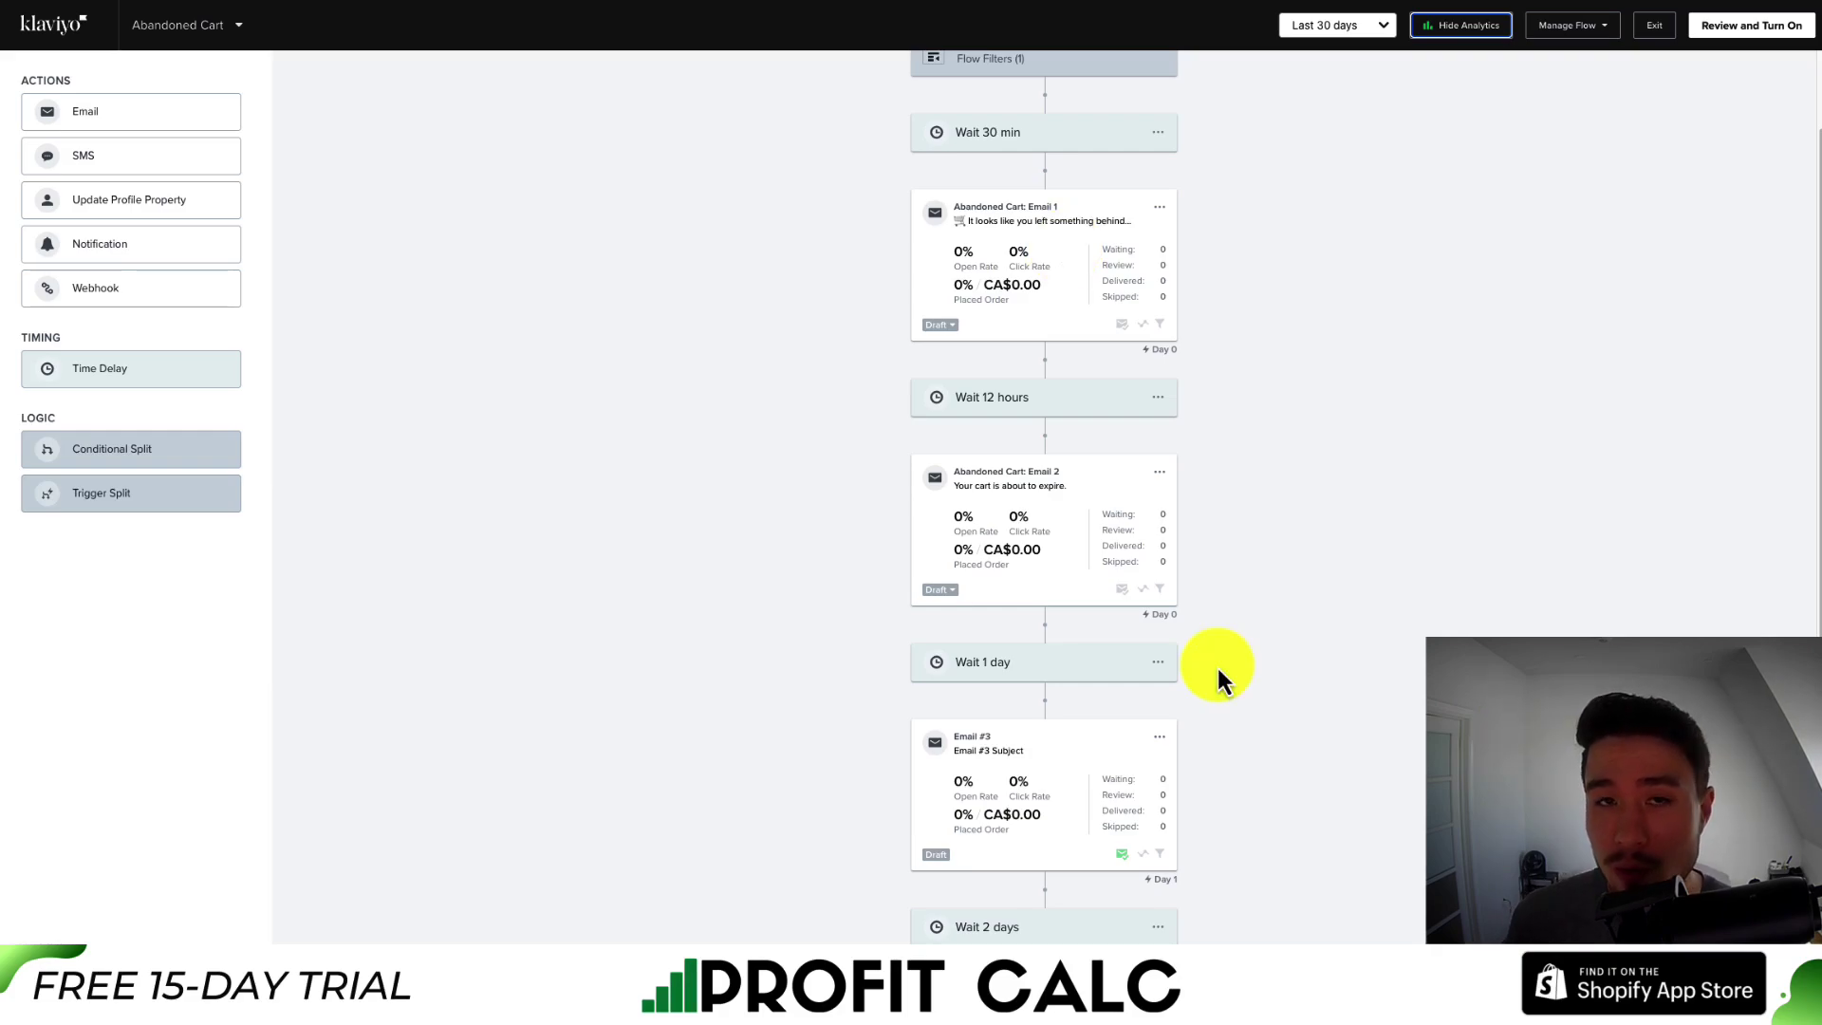
scroll(1135, 366, up, 1)
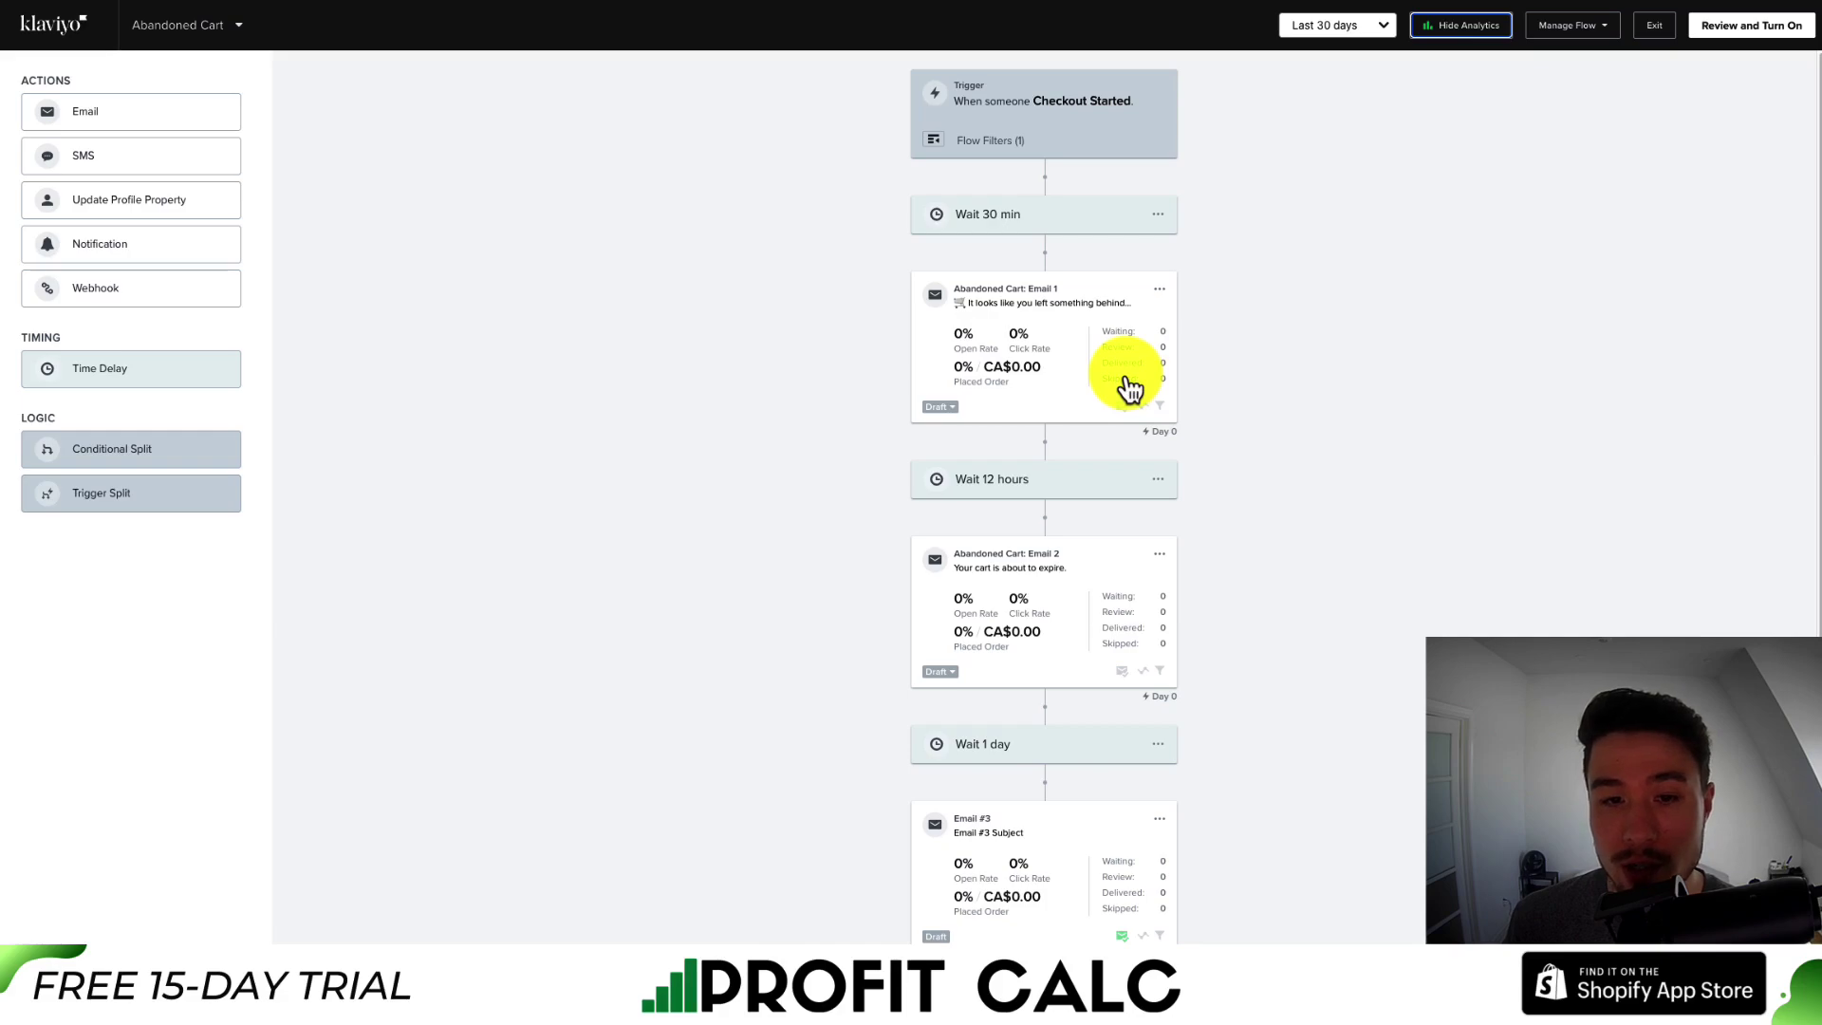
scroll(1120, 396, down, 1)
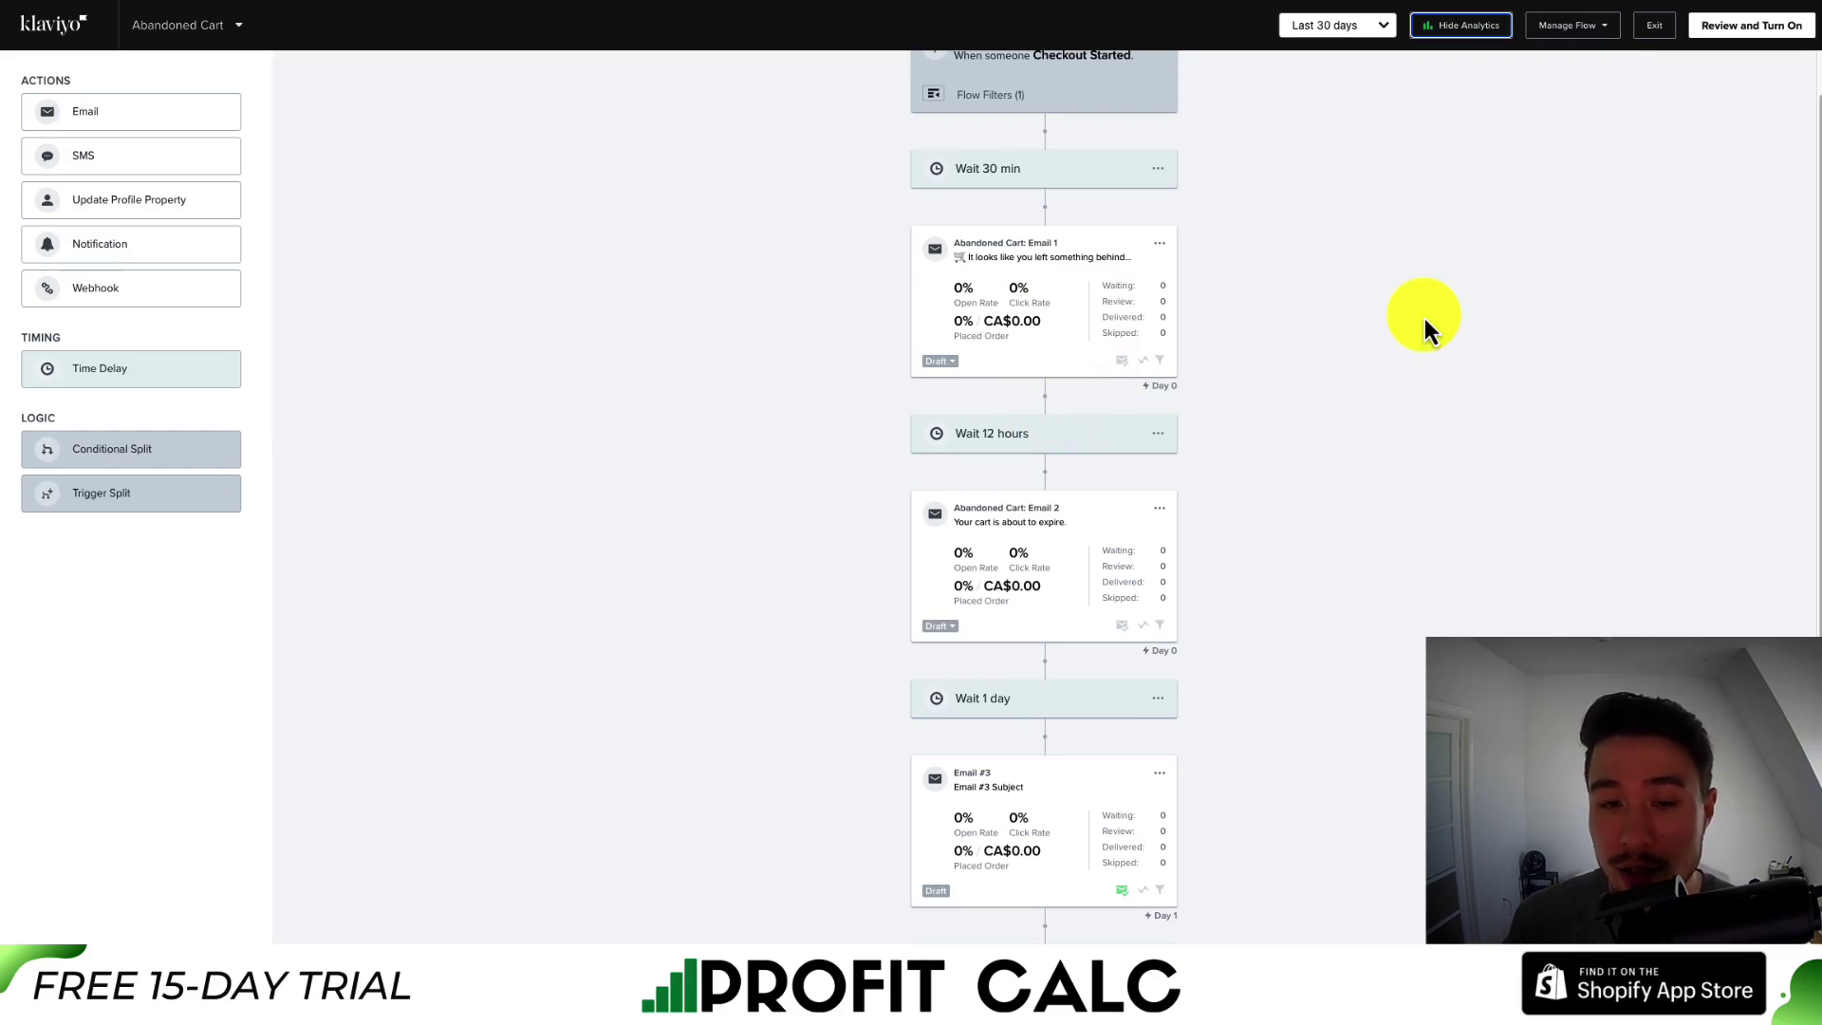
click(1425, 317)
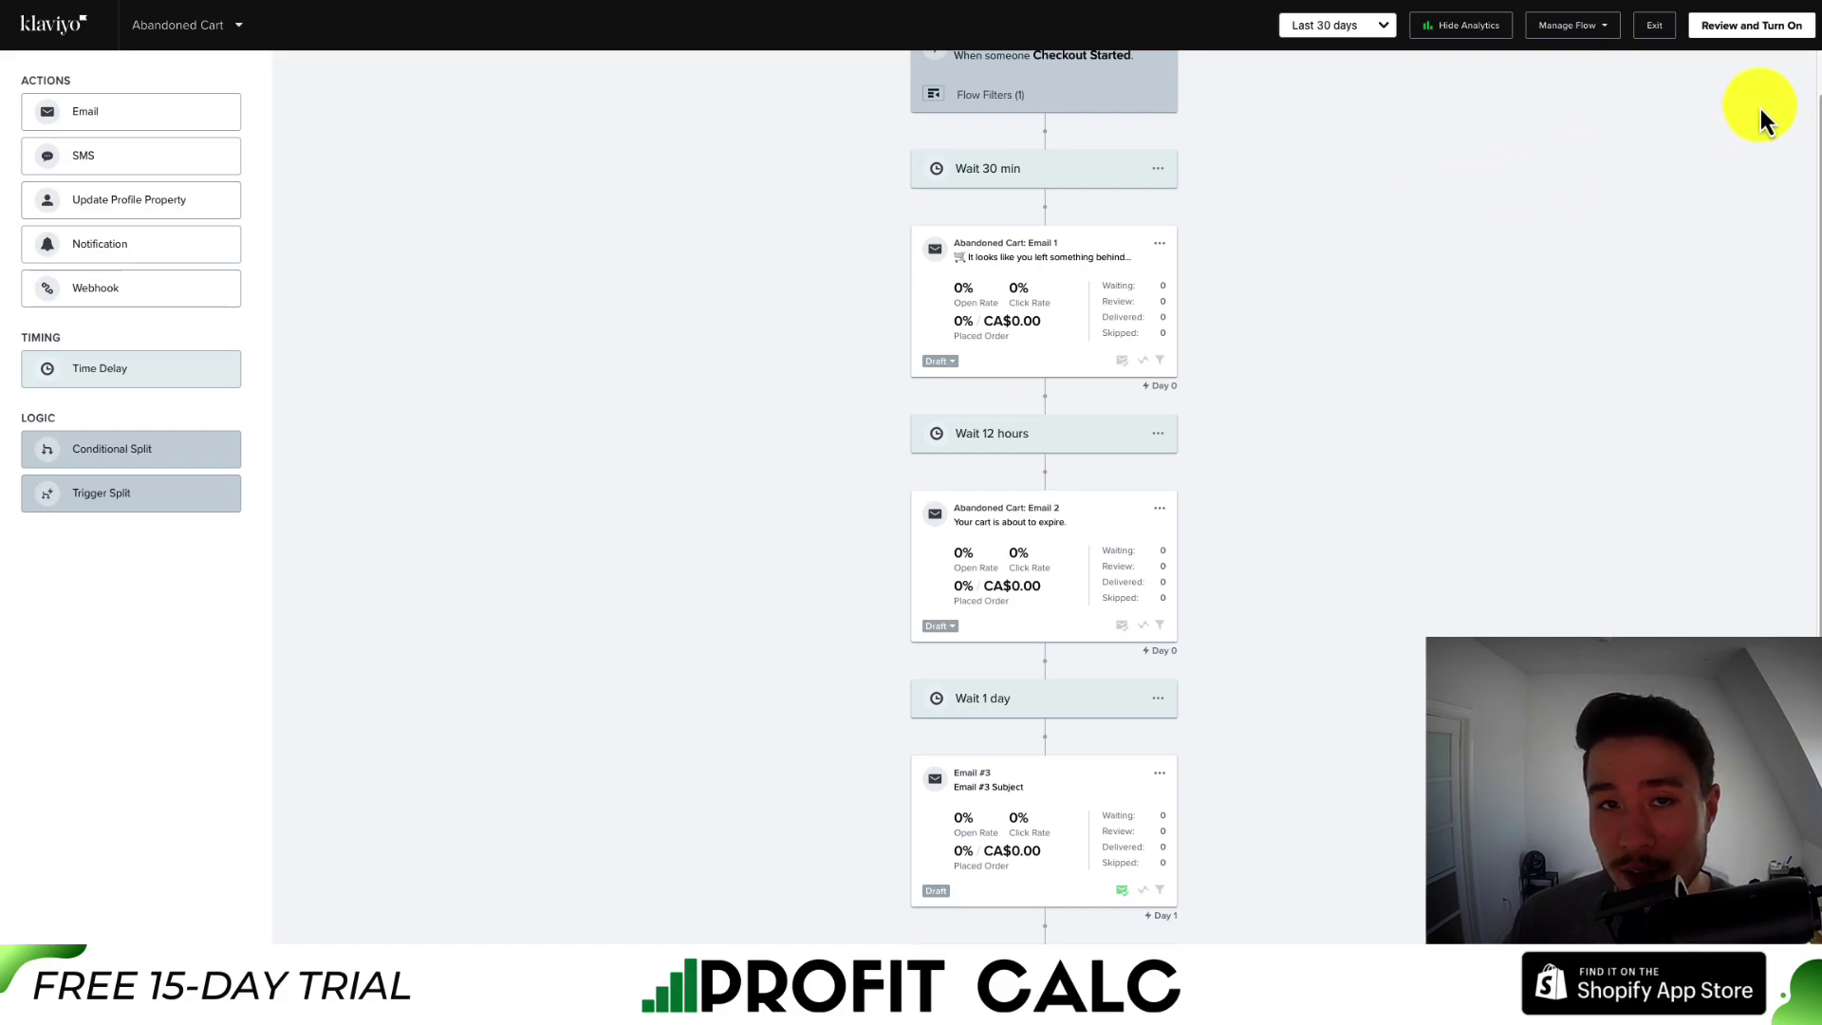
click(1557, 53)
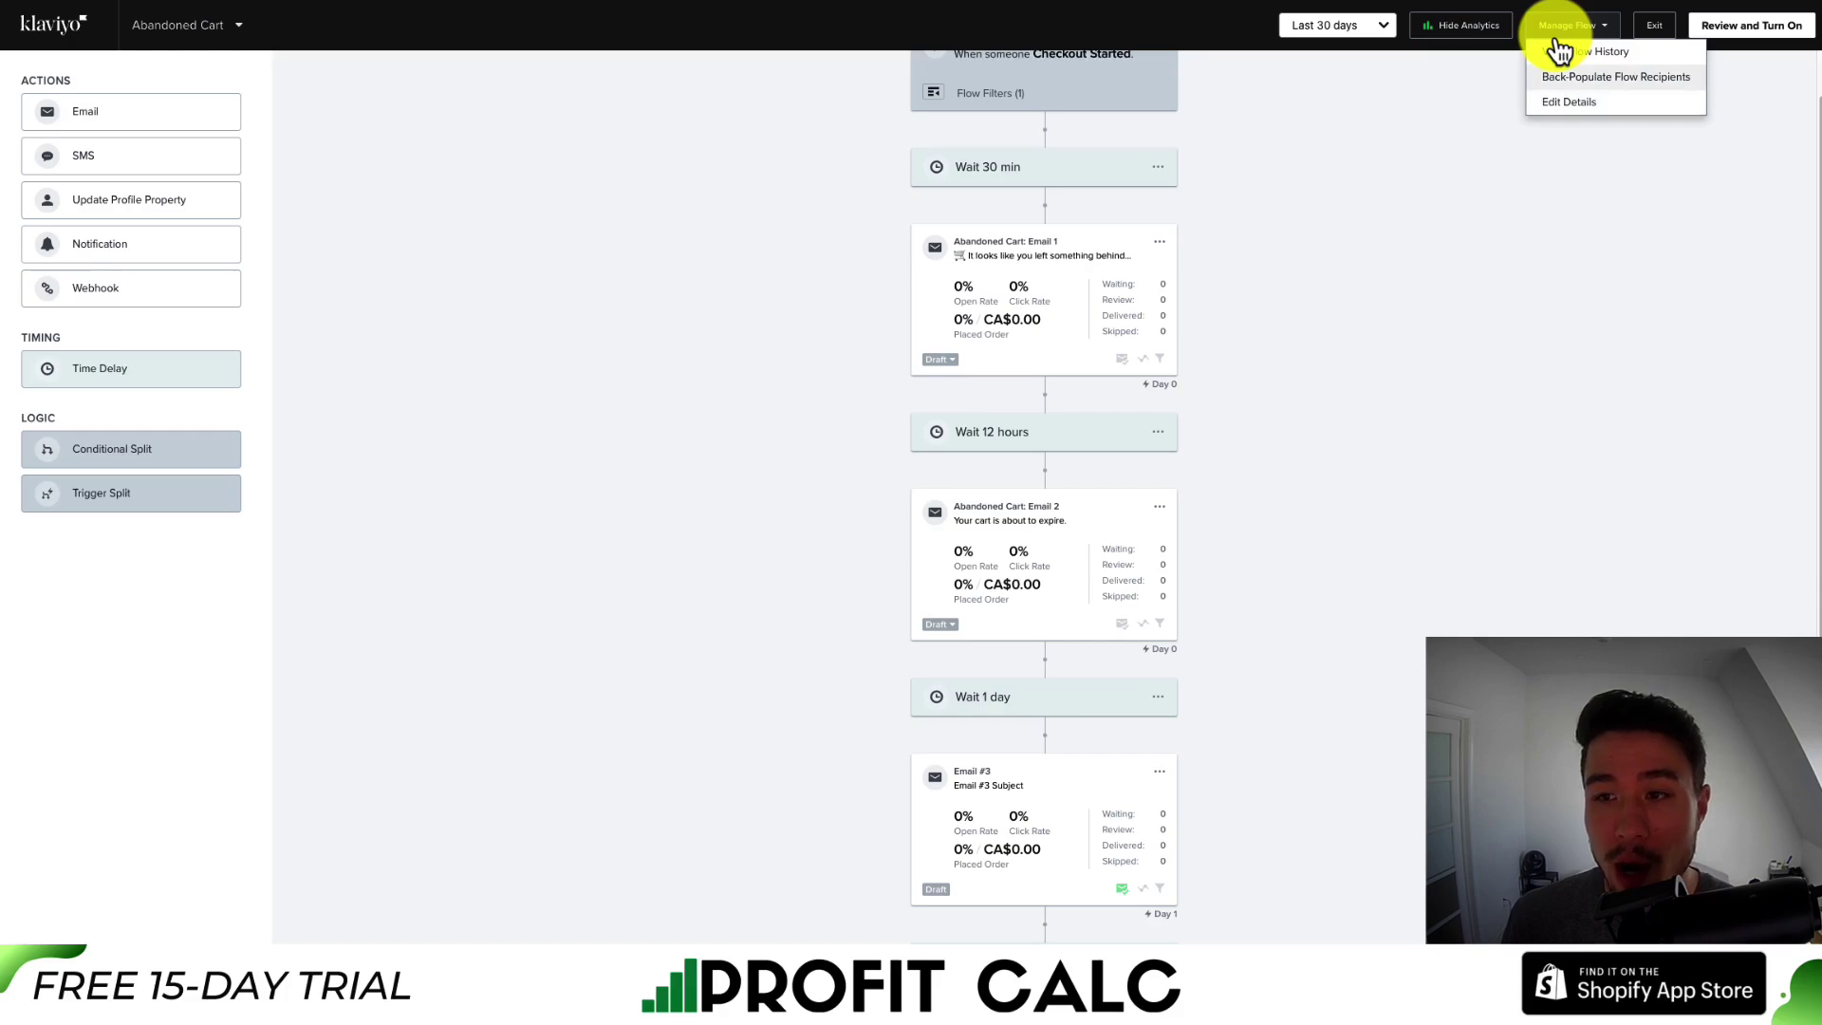
scroll(1444, 292, down, 1)
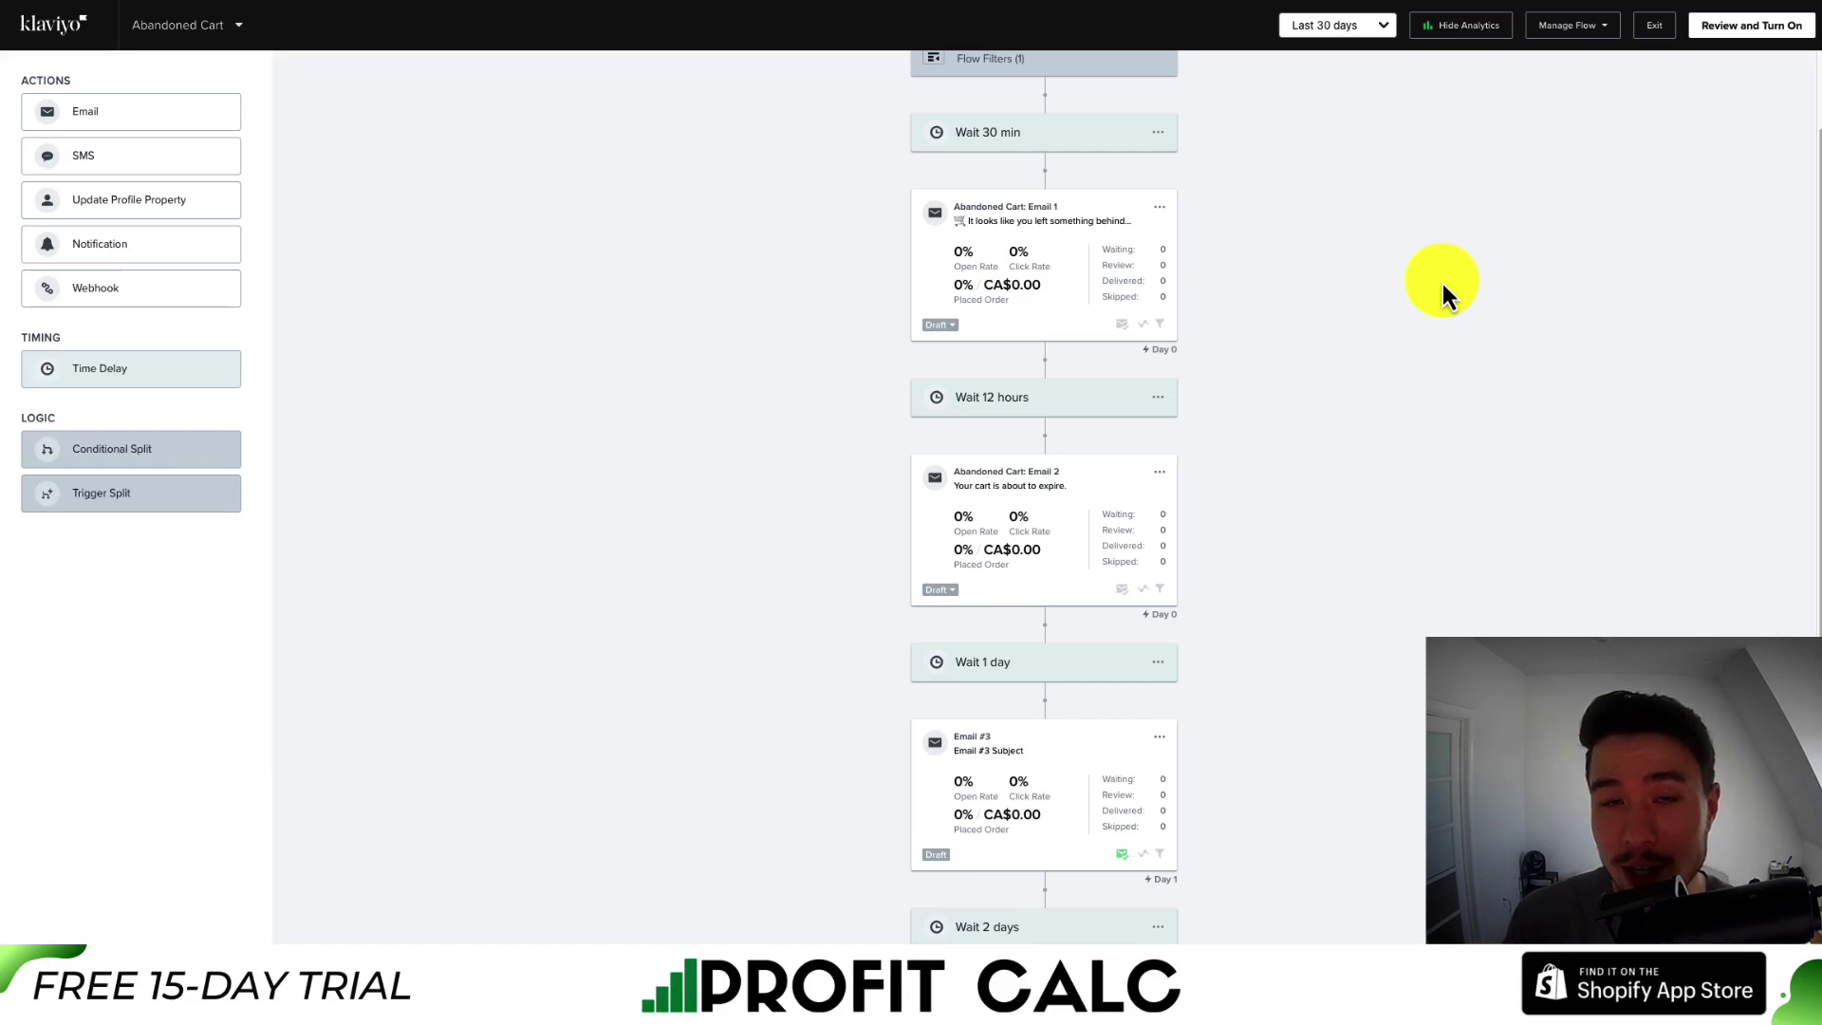
scroll(1443, 283, up, 2)
click(1363, 26)
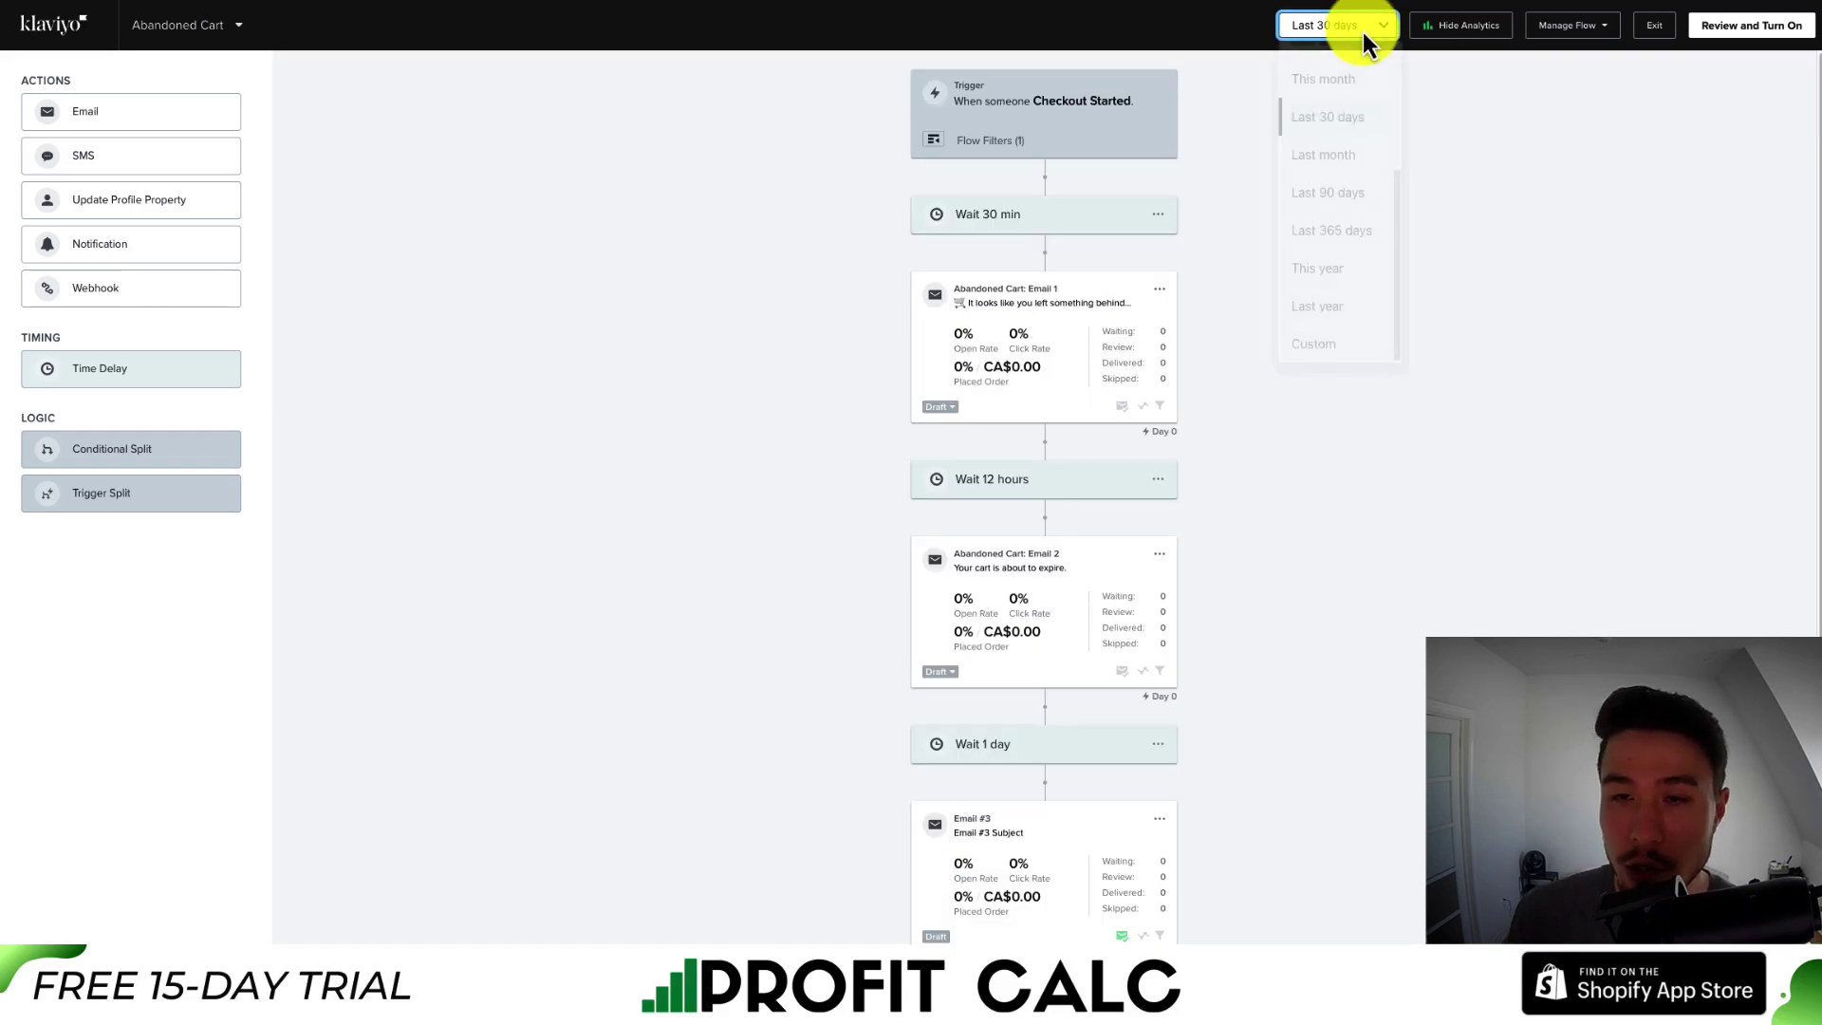
scroll(1358, 133, up, 2)
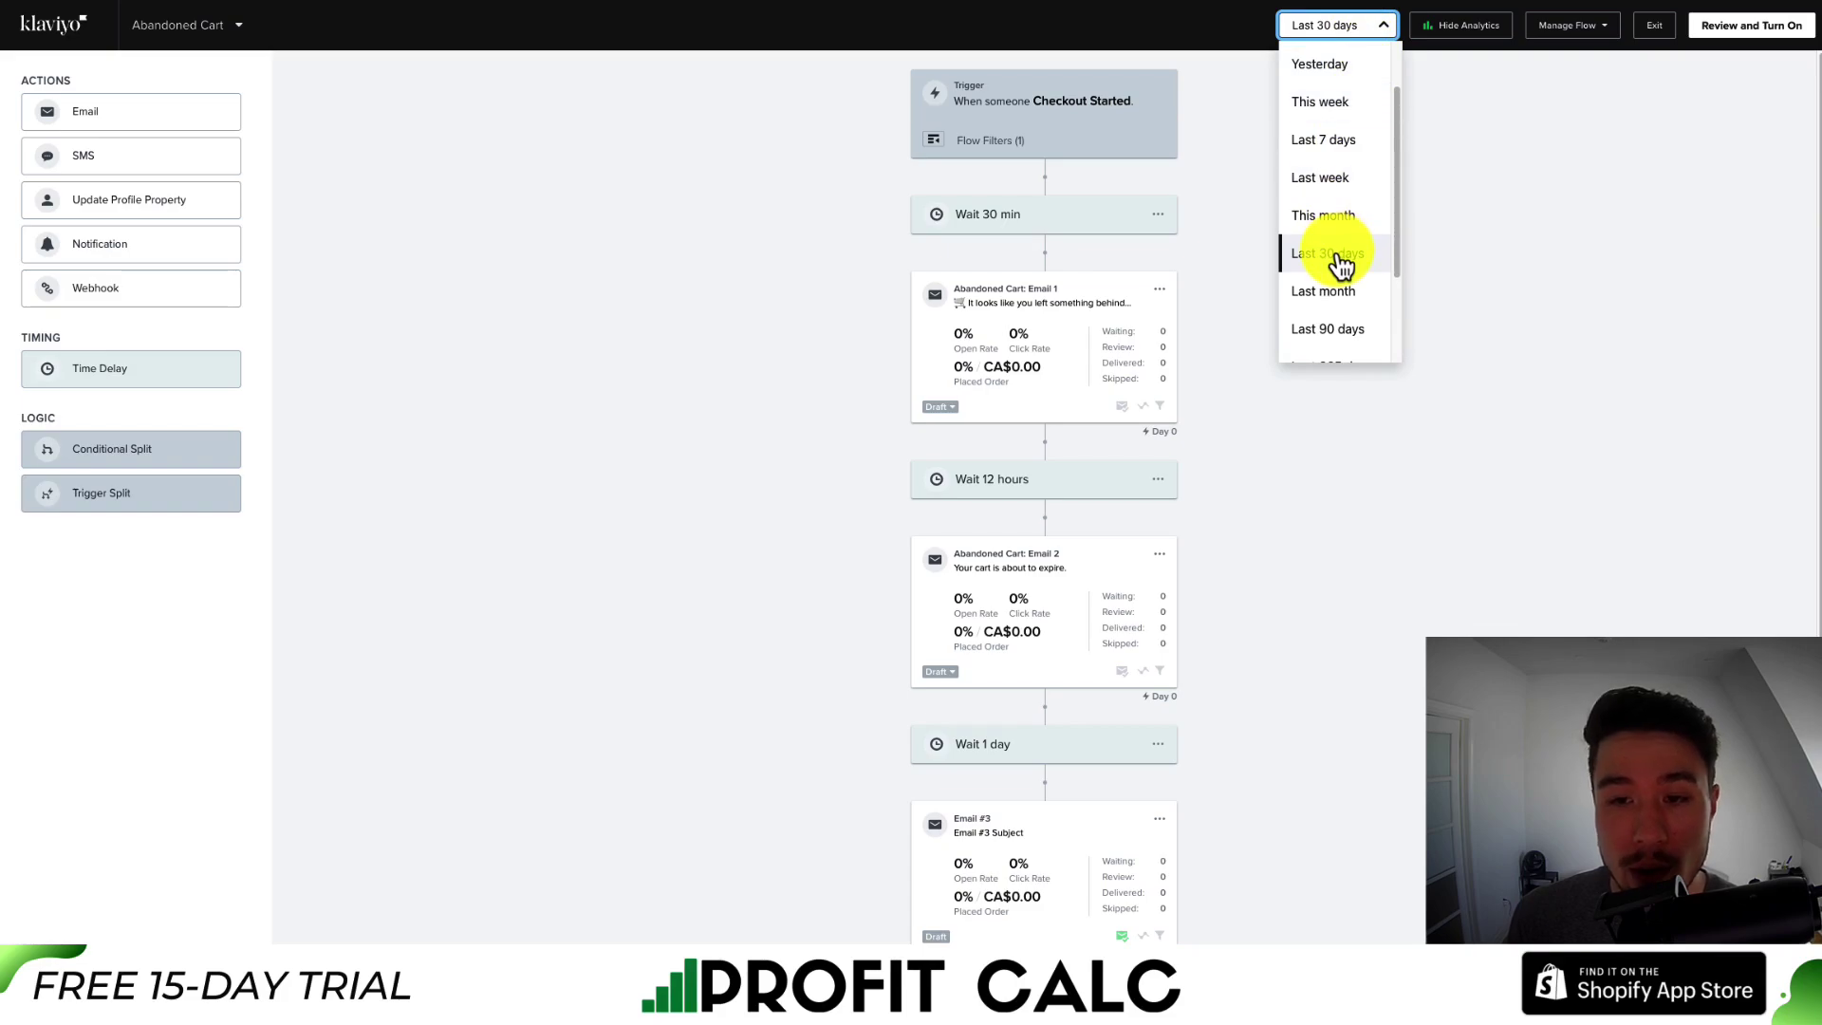
scroll(1341, 265, down, 3)
scroll(1341, 266, down, 1)
click(1472, 317)
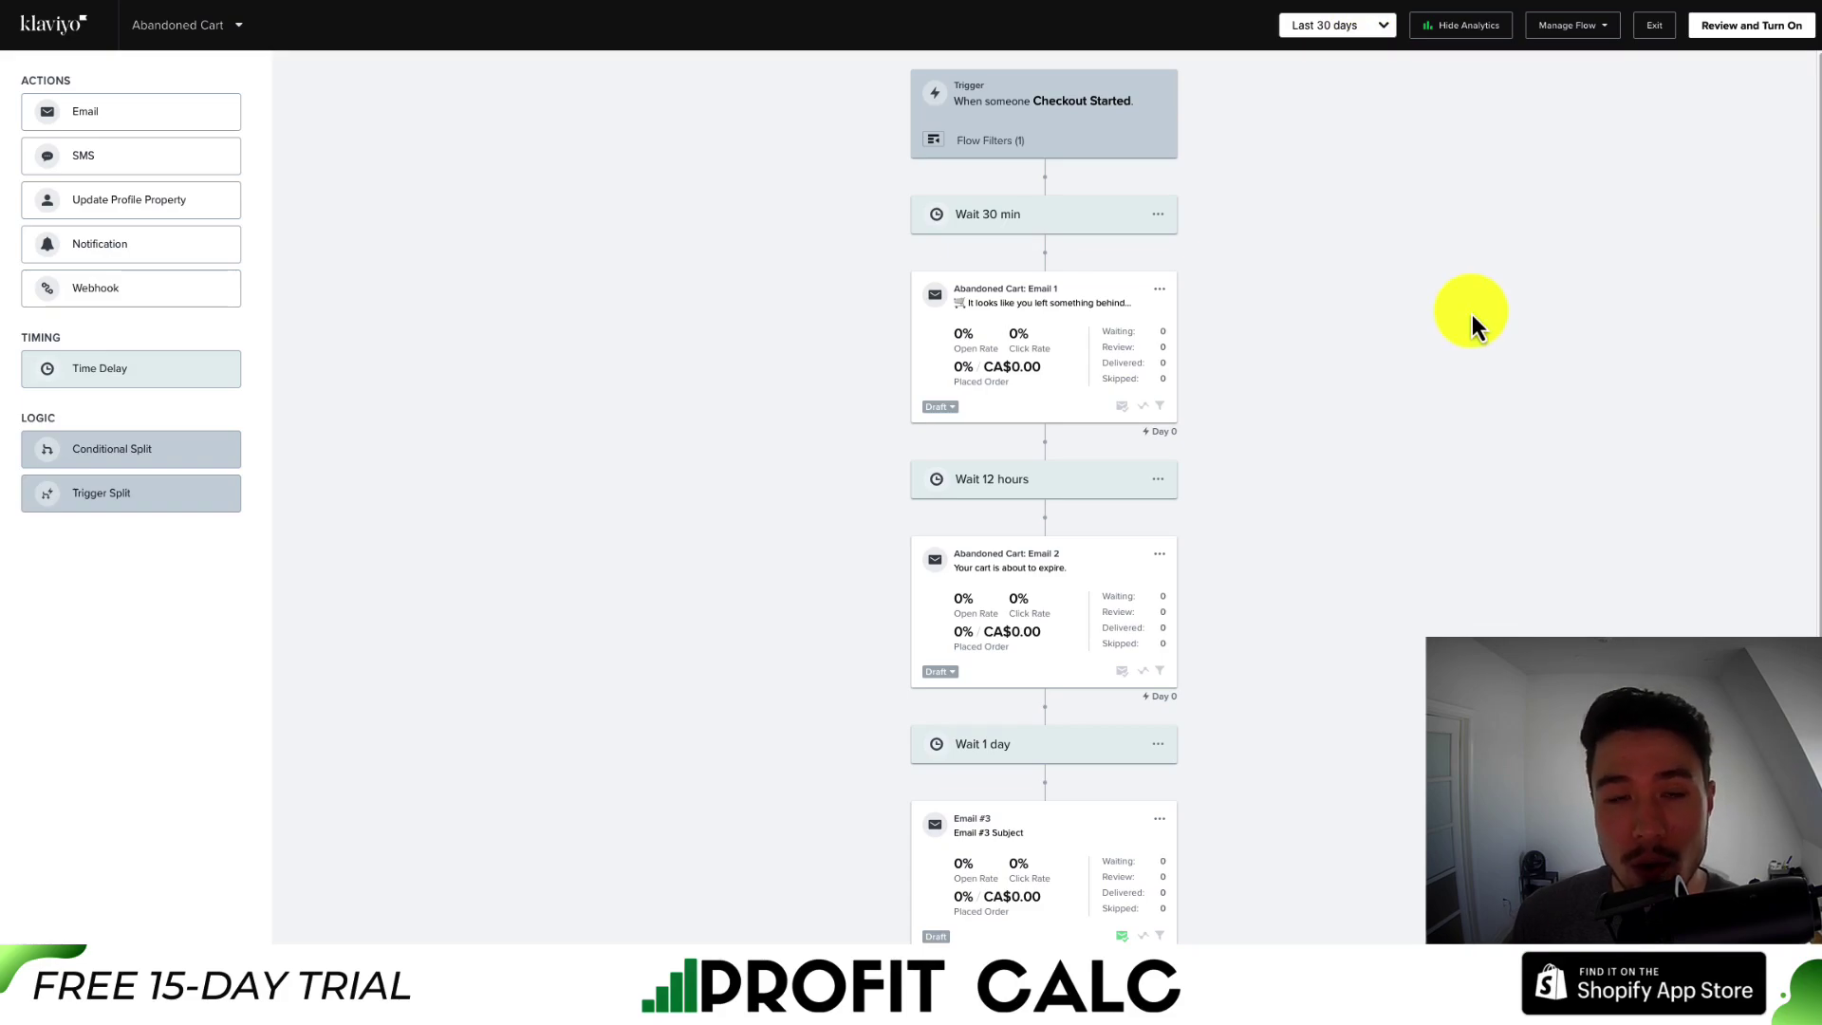